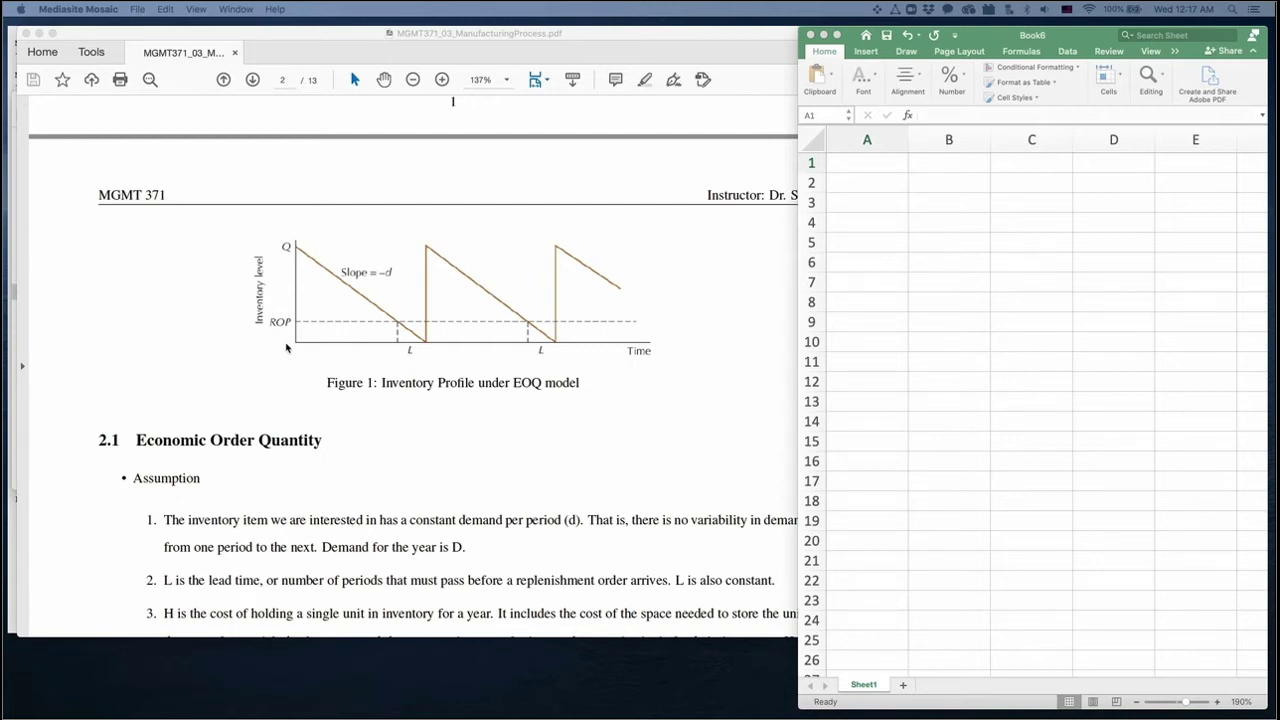
- Review the EOQ assumptions, cost curve figure, cost factors, EOQ formula and the Economic Order Quantity practice problem in the PDF notes
{"action": "scroll", "coordinate": [358, 407], "scroll_direction": "down", "scroll_amount": 5}
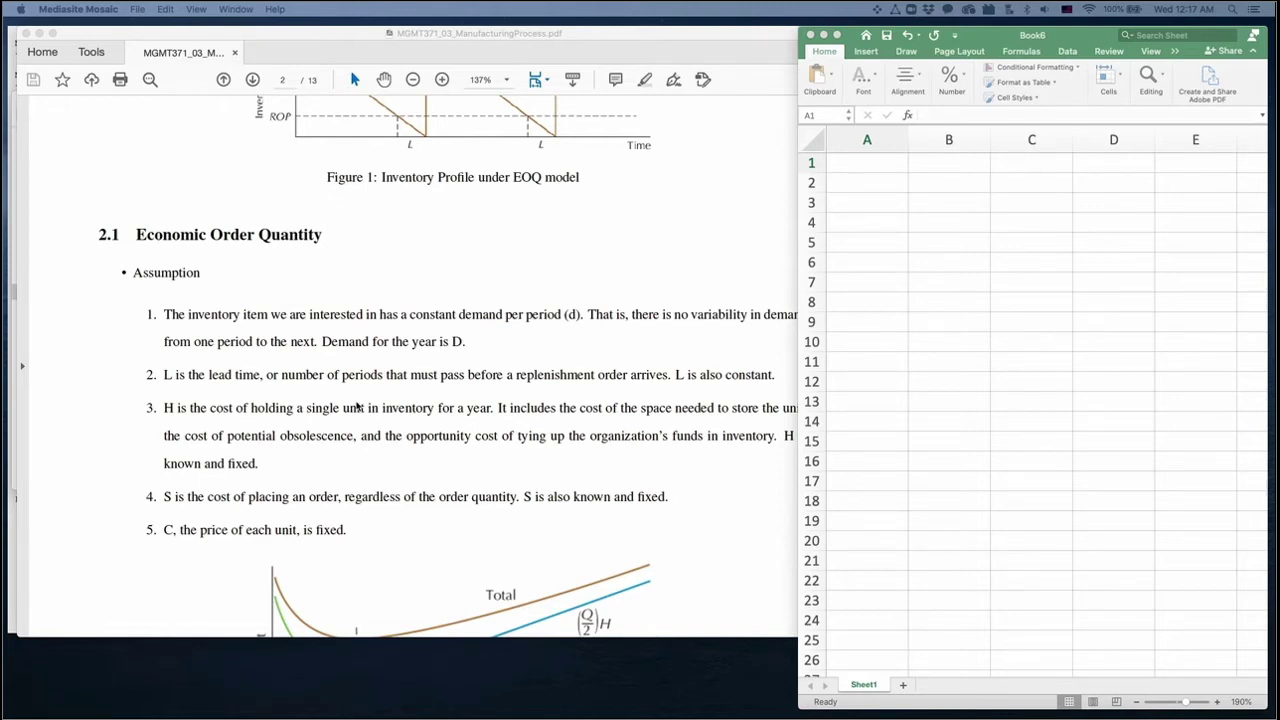
{"action": "left_click", "coordinate": [358, 407]}
{"action": "scroll", "coordinate": [358, 407], "scroll_direction": "down", "scroll_amount": 3}
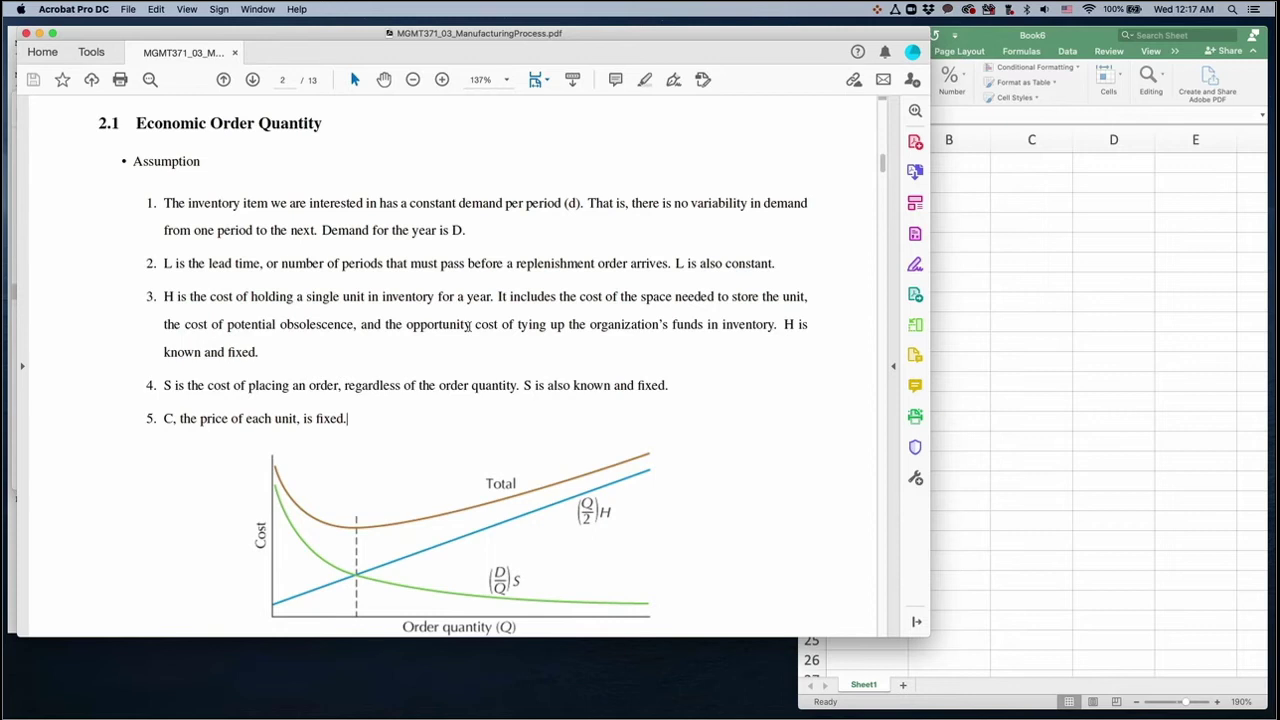
{"action": "left_click", "coordinate": [368, 413]}
{"action": "scroll", "coordinate": [481, 414], "scroll_direction": "down", "scroll_amount": 3}
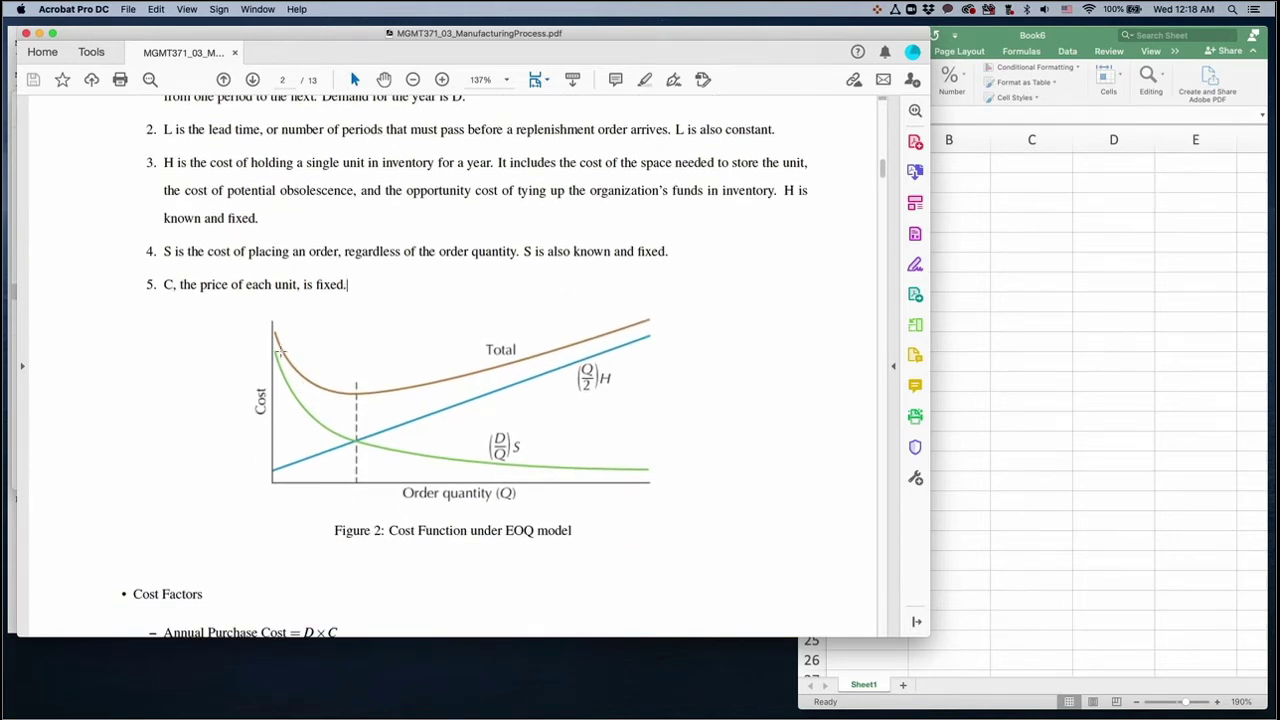
{"action": "scroll", "coordinate": [280, 348], "scroll_direction": "down", "scroll_amount": 1}
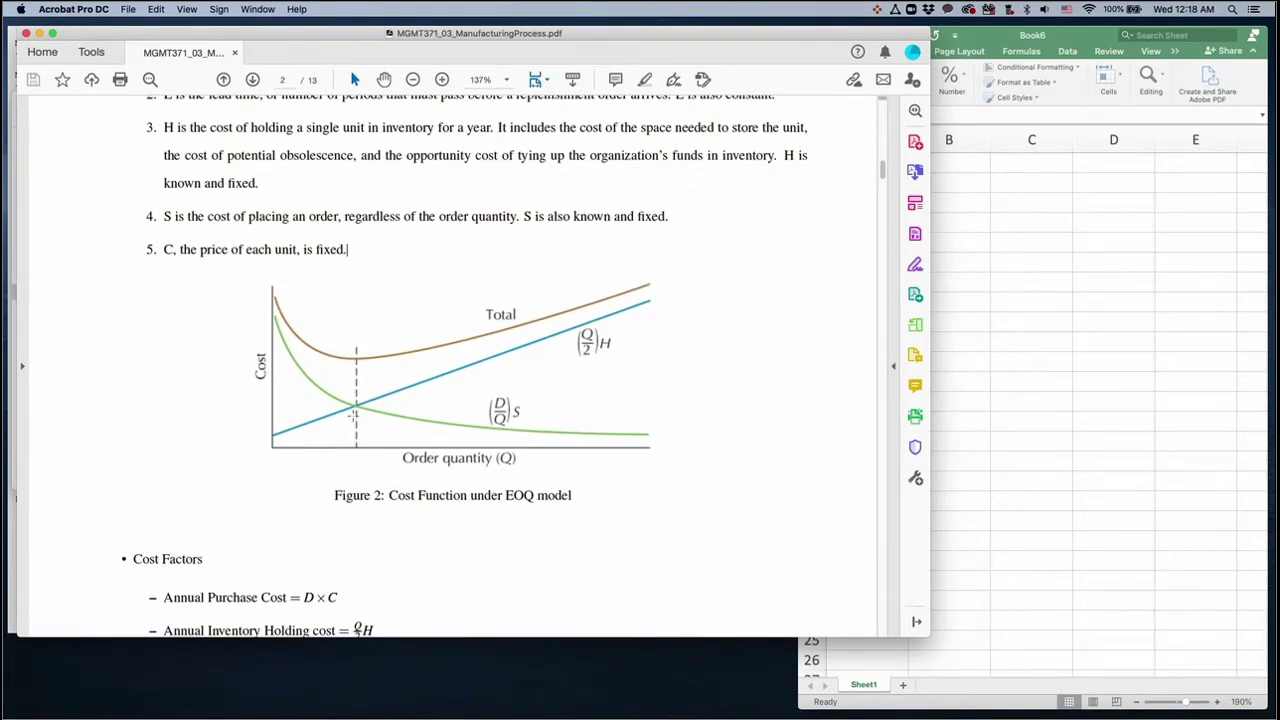
{"action": "scroll", "coordinate": [354, 415], "scroll_direction": "down", "scroll_amount": 4}
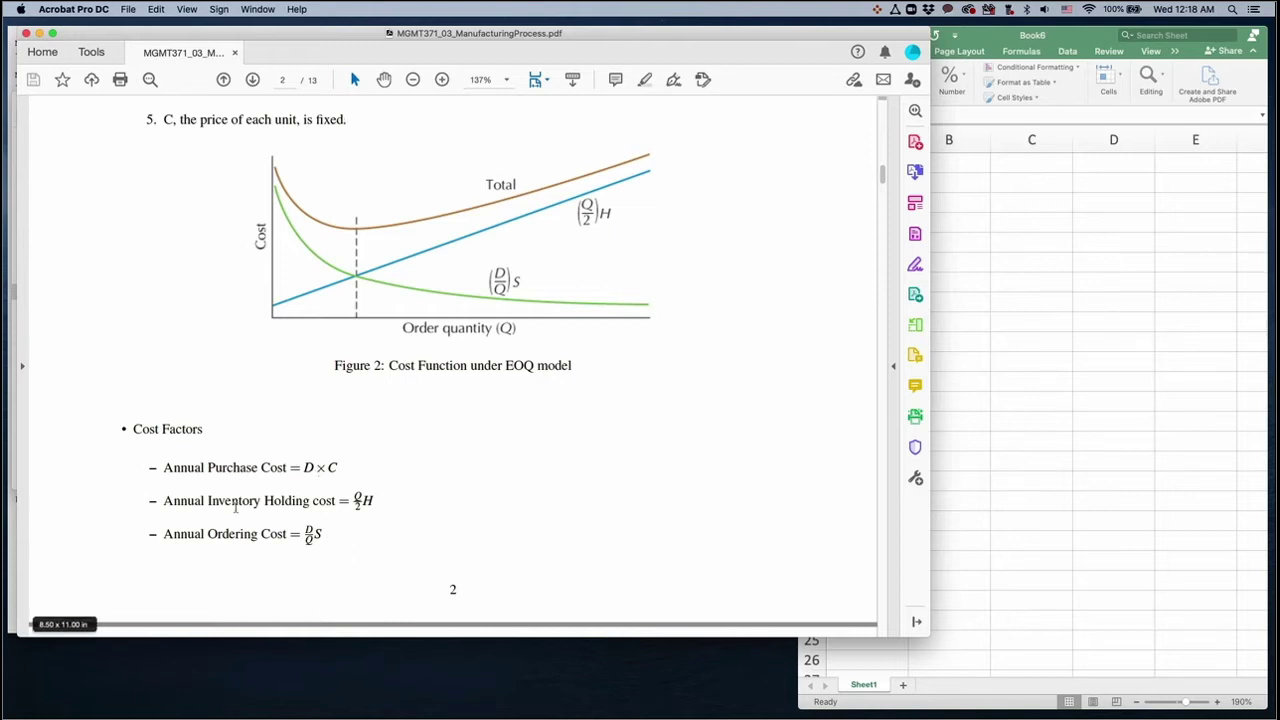
{"action": "left_click", "coordinate": [355, 328]}
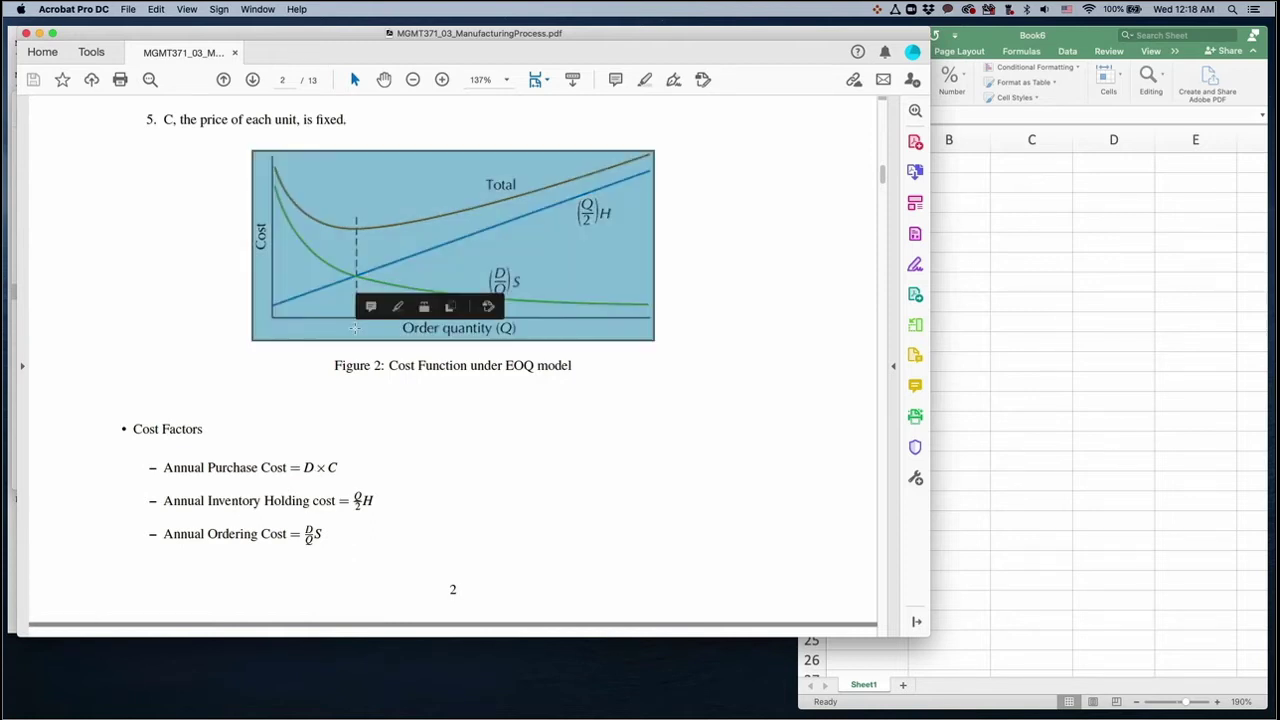
{"action": "left_click", "coordinate": [349, 440]}
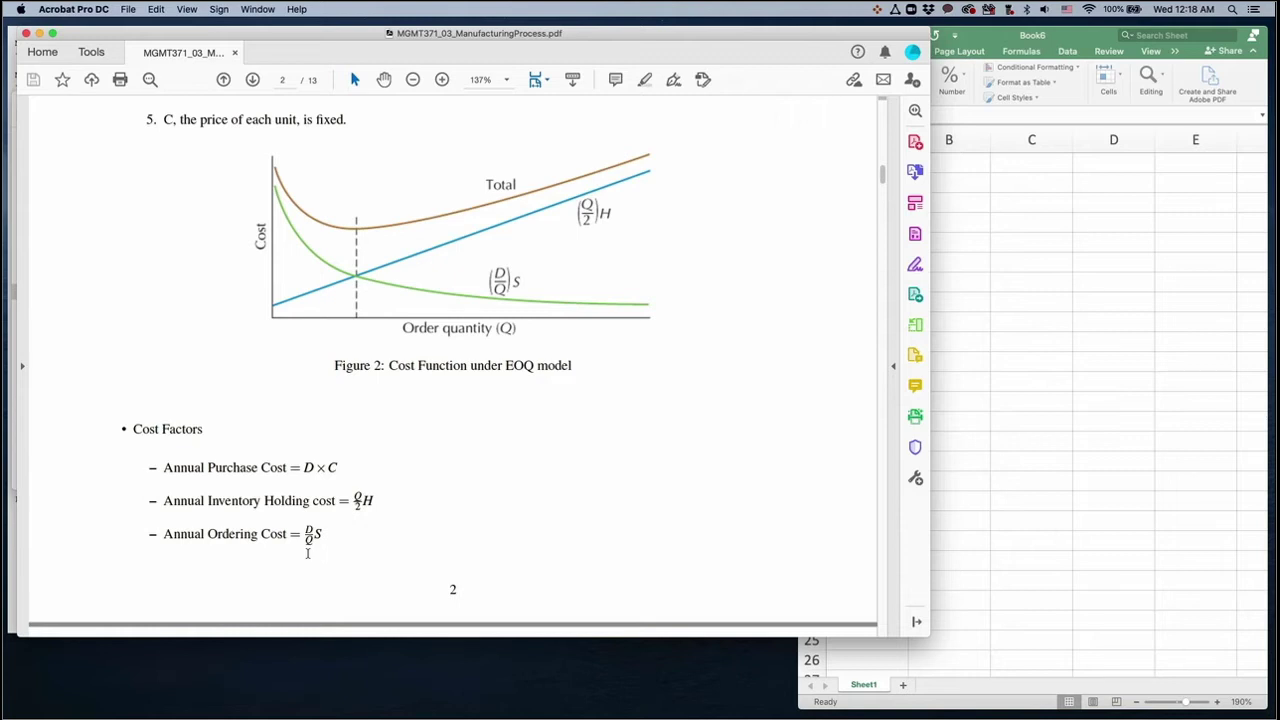
{"action": "scroll", "coordinate": [186, 394], "scroll_direction": "down", "scroll_amount": 5}
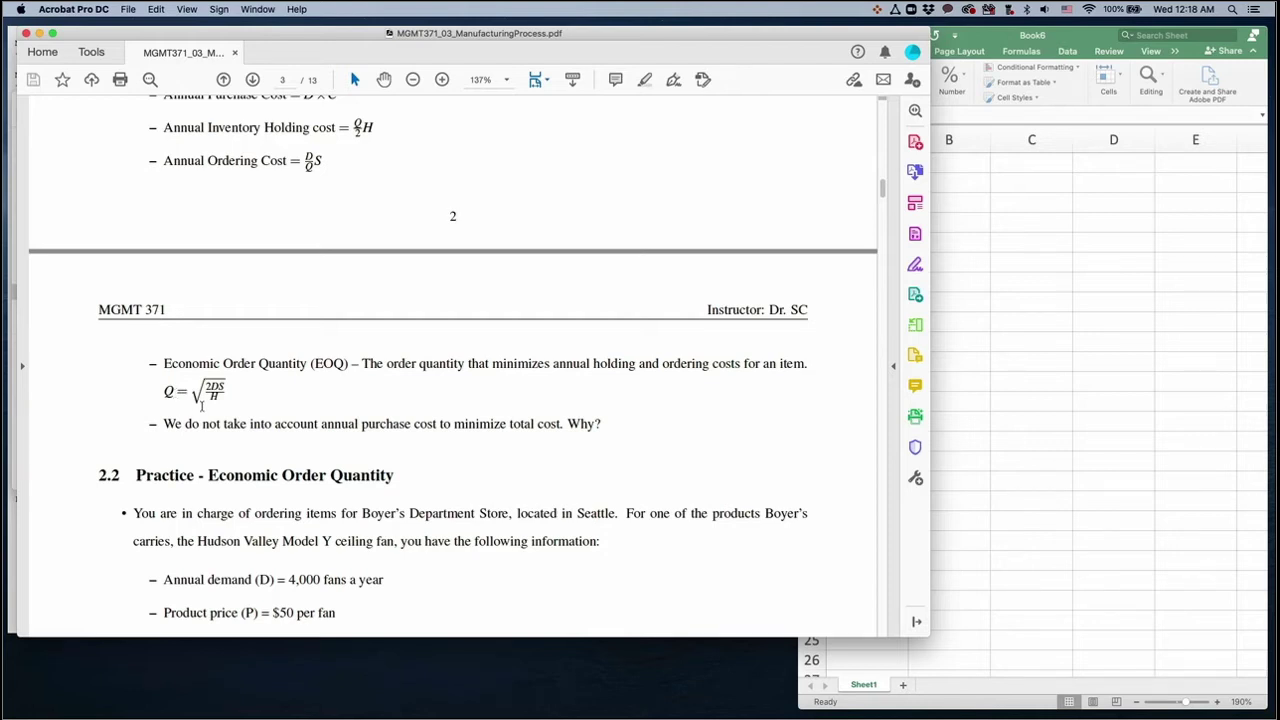
{"action": "scroll", "coordinate": [249, 402], "scroll_direction": "down", "scroll_amount": 5}
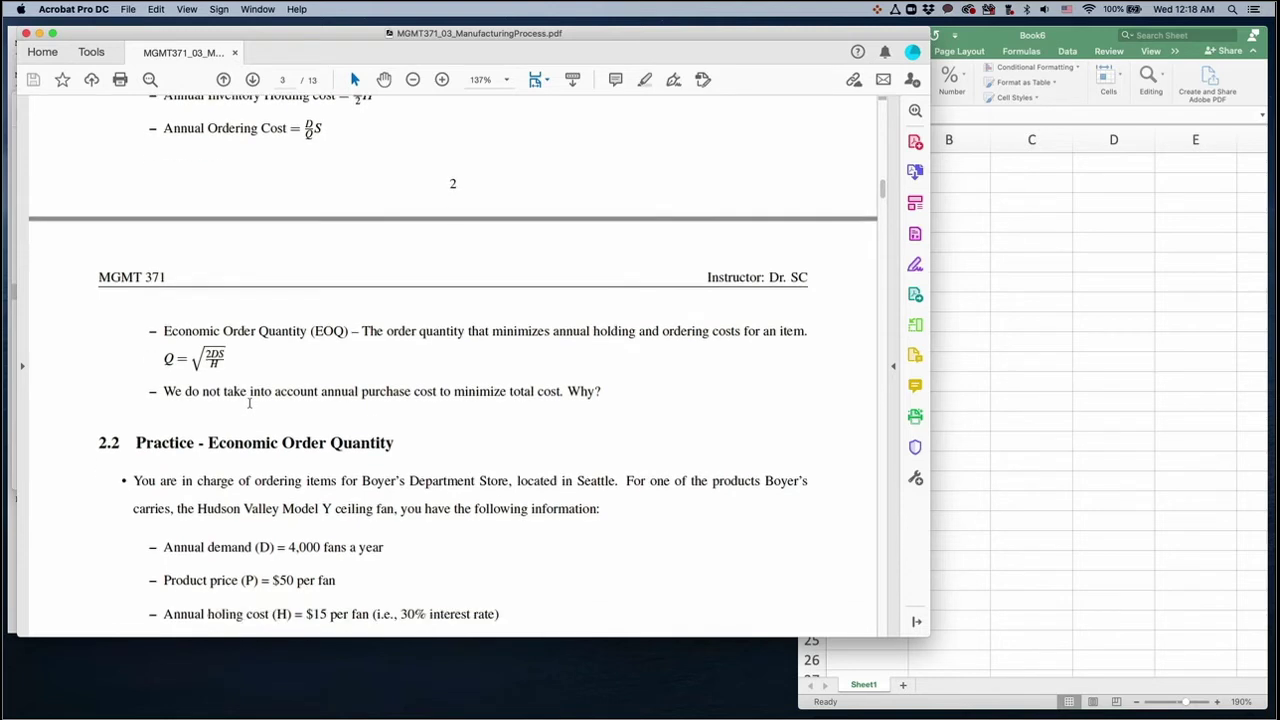
{"action": "right_click", "coordinate": [249, 401]}
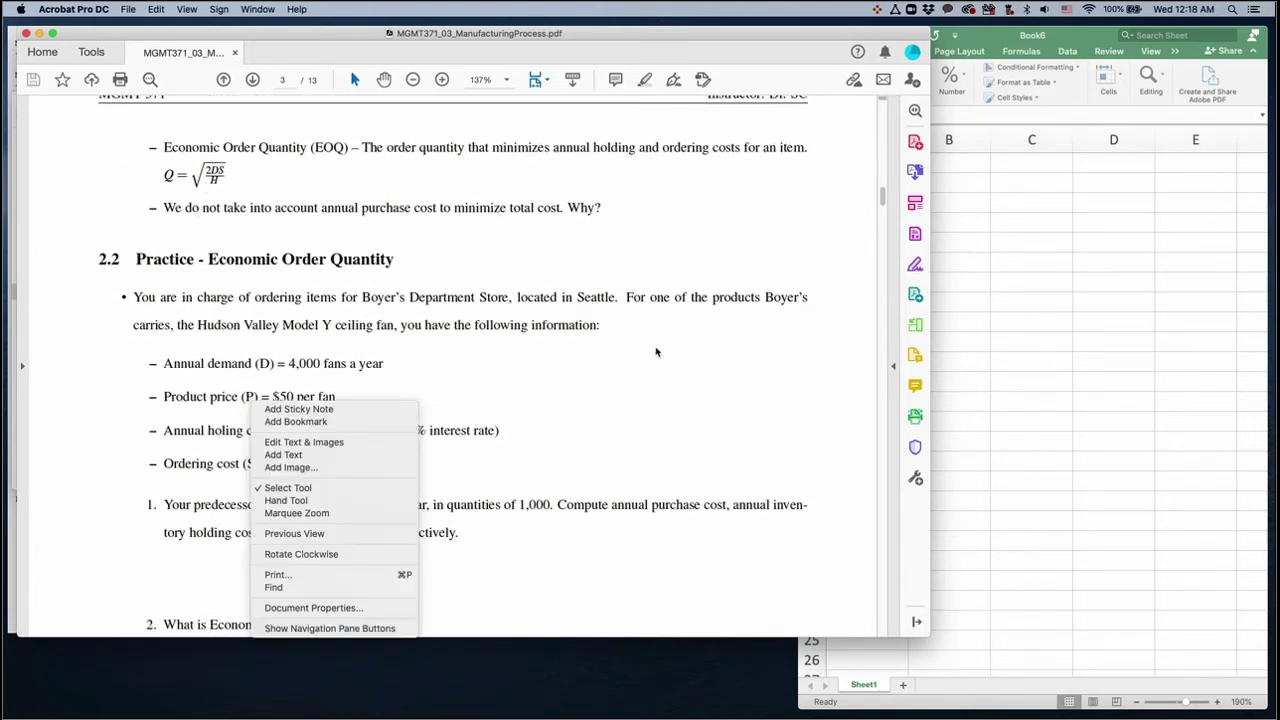
- Switch to the blank Excel workbook and enter the label Demand in A1 with 4000 in B1
{"action": "left_click", "coordinate": [1037, 343]}
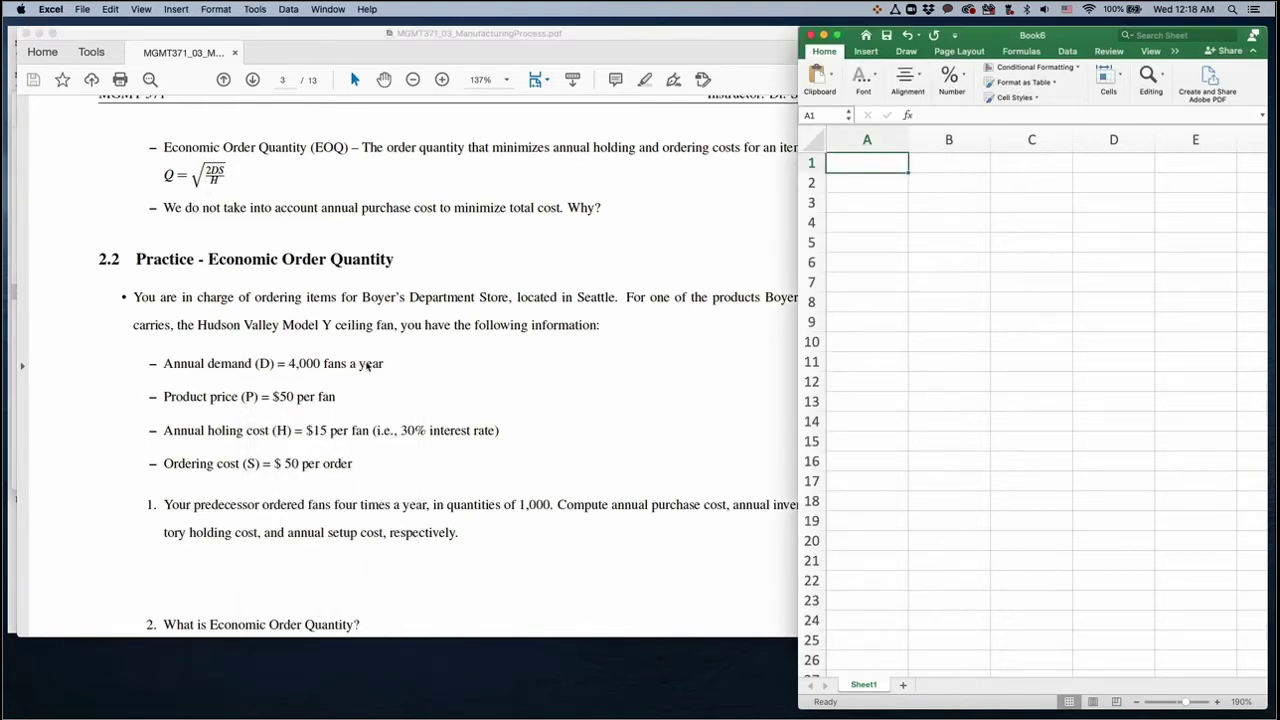
{"action": "type", "text": "Demand"}
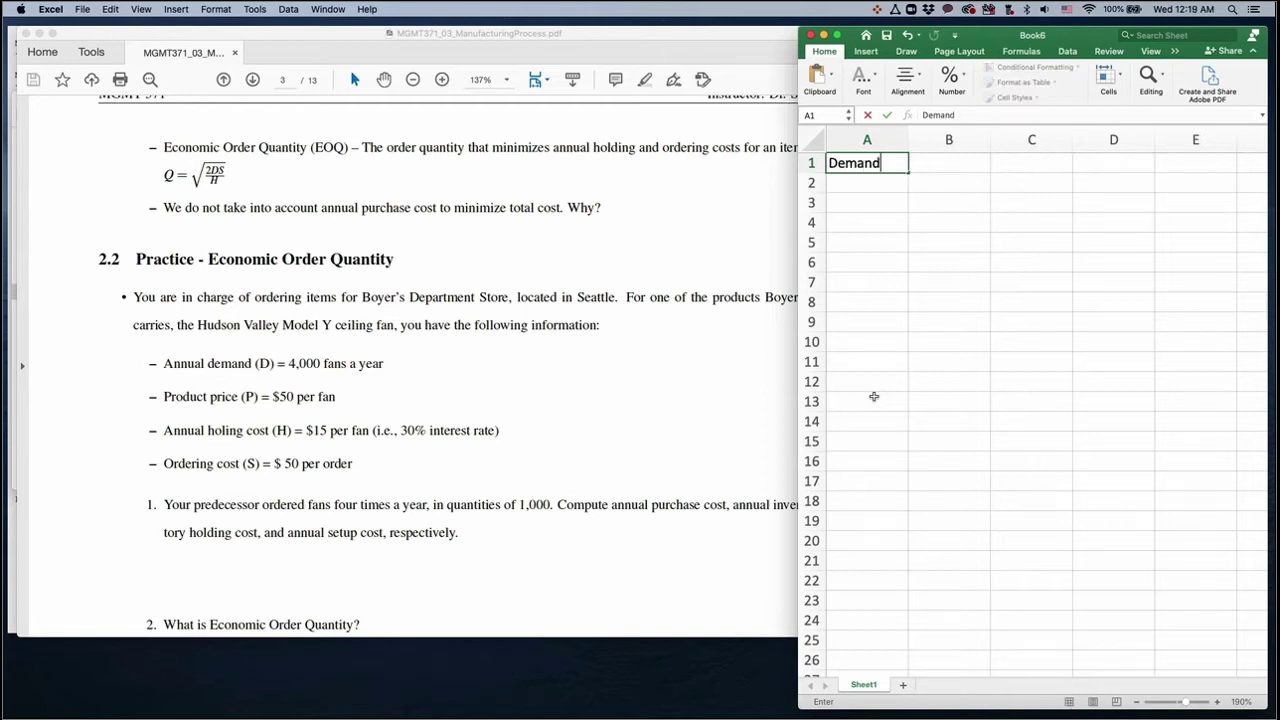
{"action": "key", "text": "Tab"}
{"action": "type", "text": "4000"}
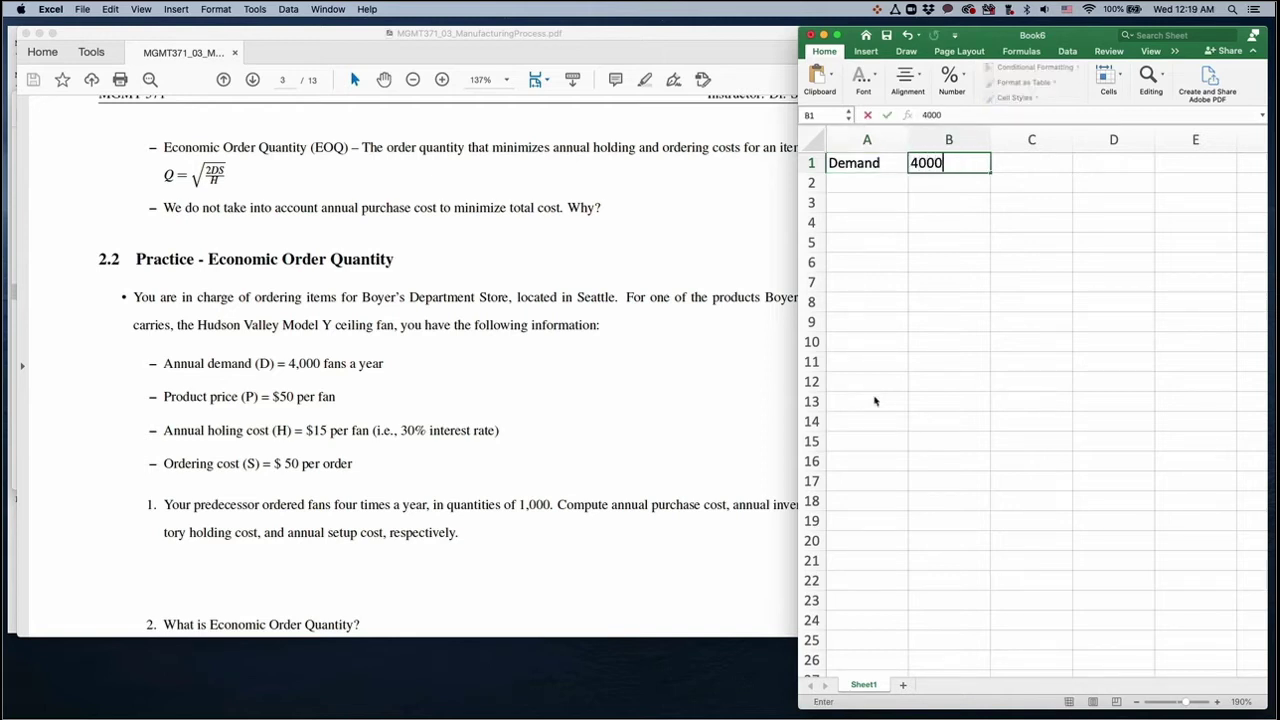
{"action": "key", "text": "Return"}
- Enter the label Cost in A2 with the product price 50 in B2
{"action": "key", "text": "Left"}
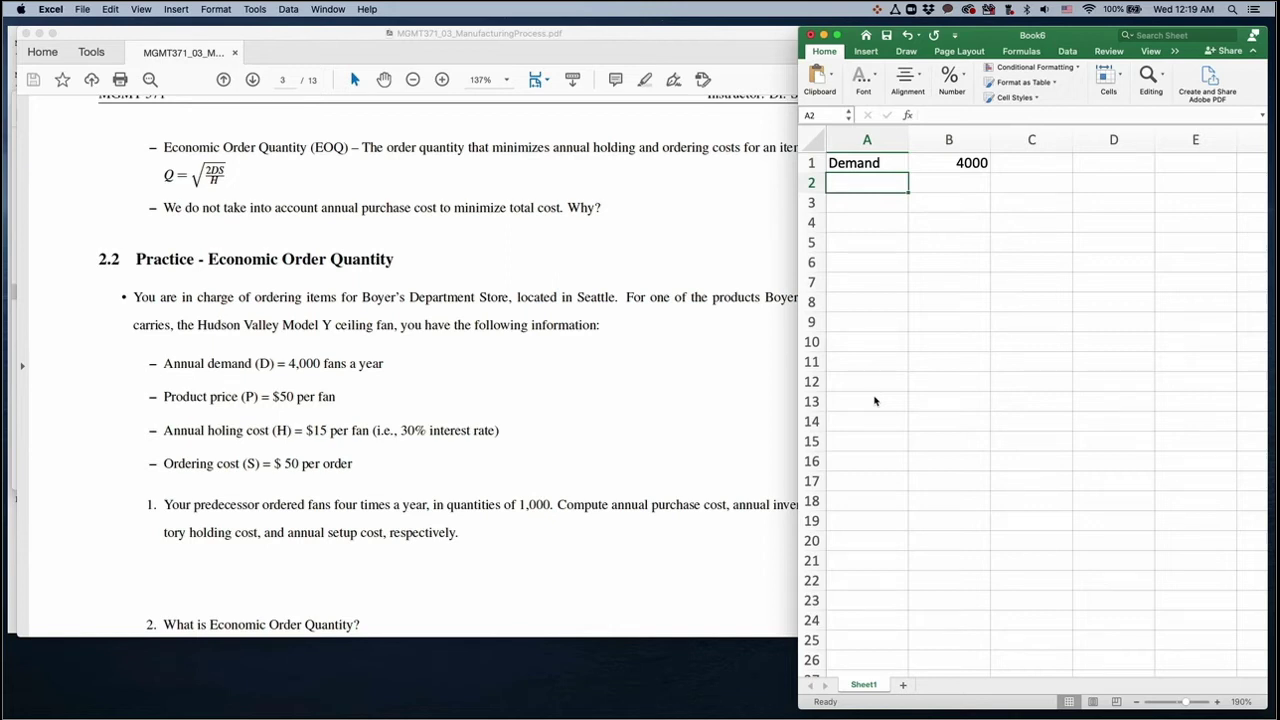
{"action": "type", "text": "Cost"}
{"action": "key", "text": "Tab"}
{"action": "type", "text": "50"}
{"action": "key", "text": "Return"}
- Enter the label Holding in A3 with the annual holding cost 15 in B3
{"action": "key", "text": "Left"}
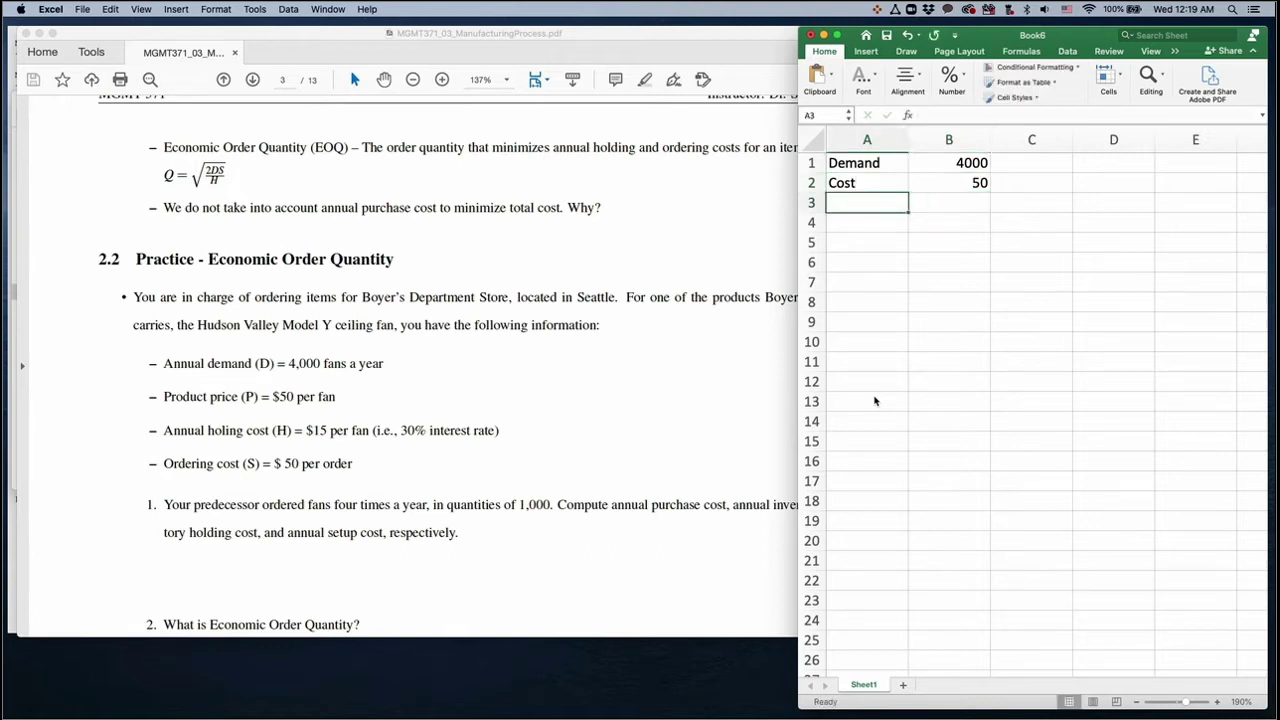
{"action": "type", "text": "Holding"}
{"action": "key", "text": "Tab"}
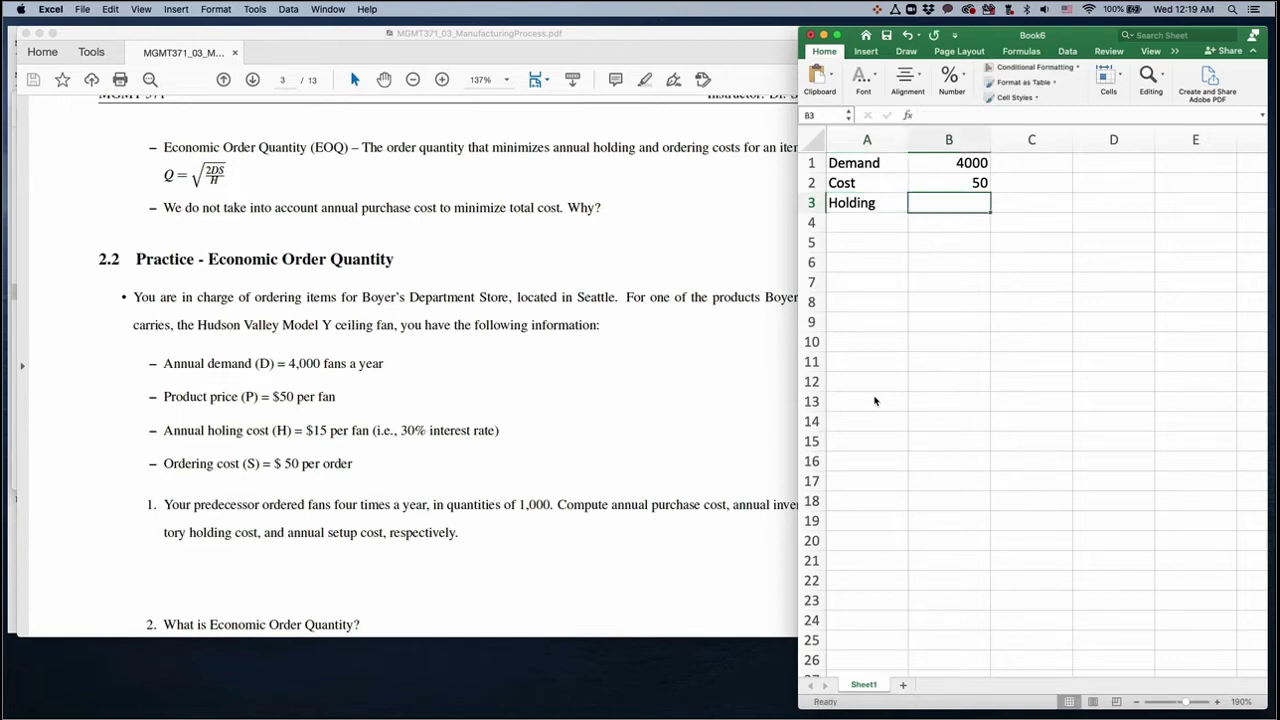
{"action": "type", "text": "15"}
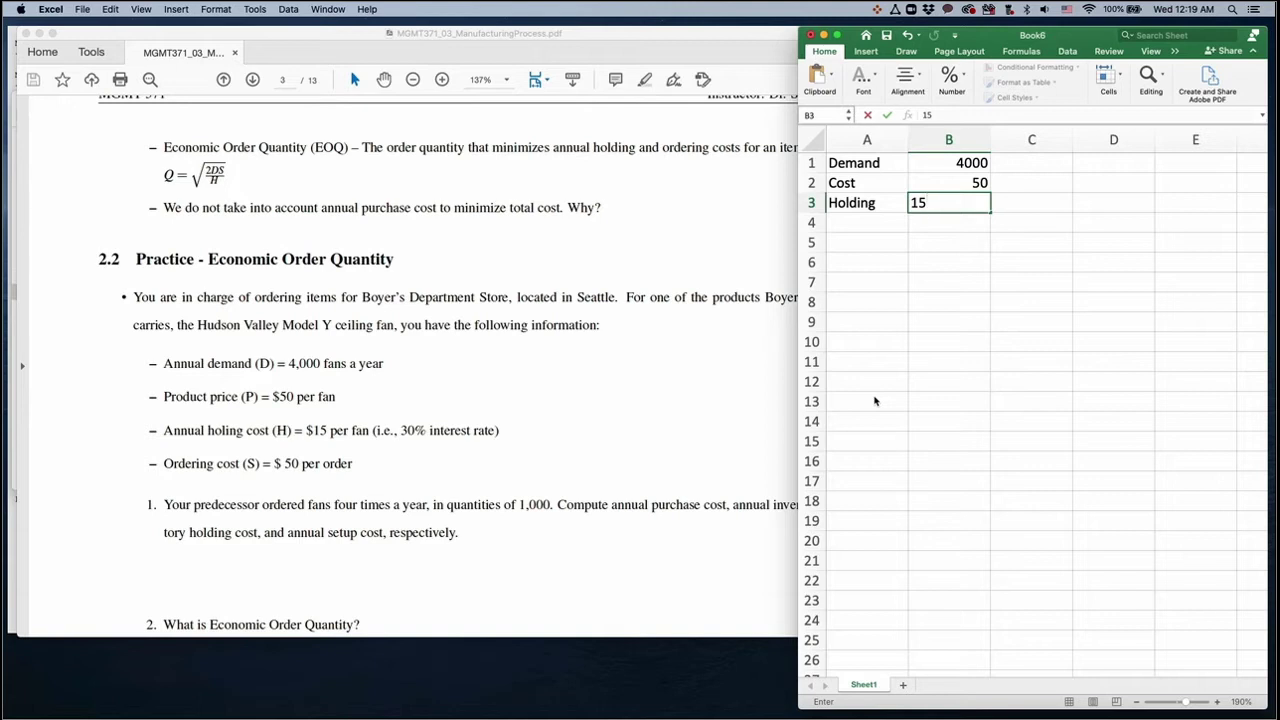
- Calculate the holding cost from the 30% interest rate in C3 with the formula =B2*.3
{"action": "key", "text": "Tab"}
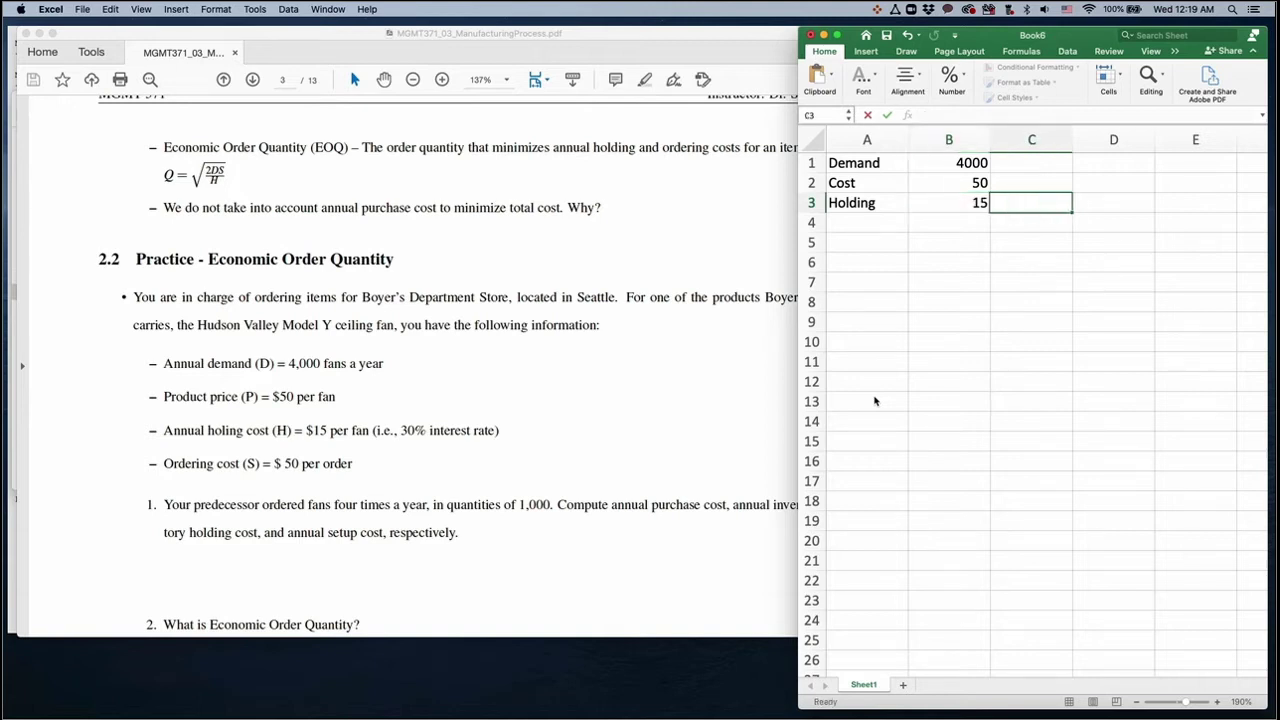
{"action": "type", "text": "=B2"}
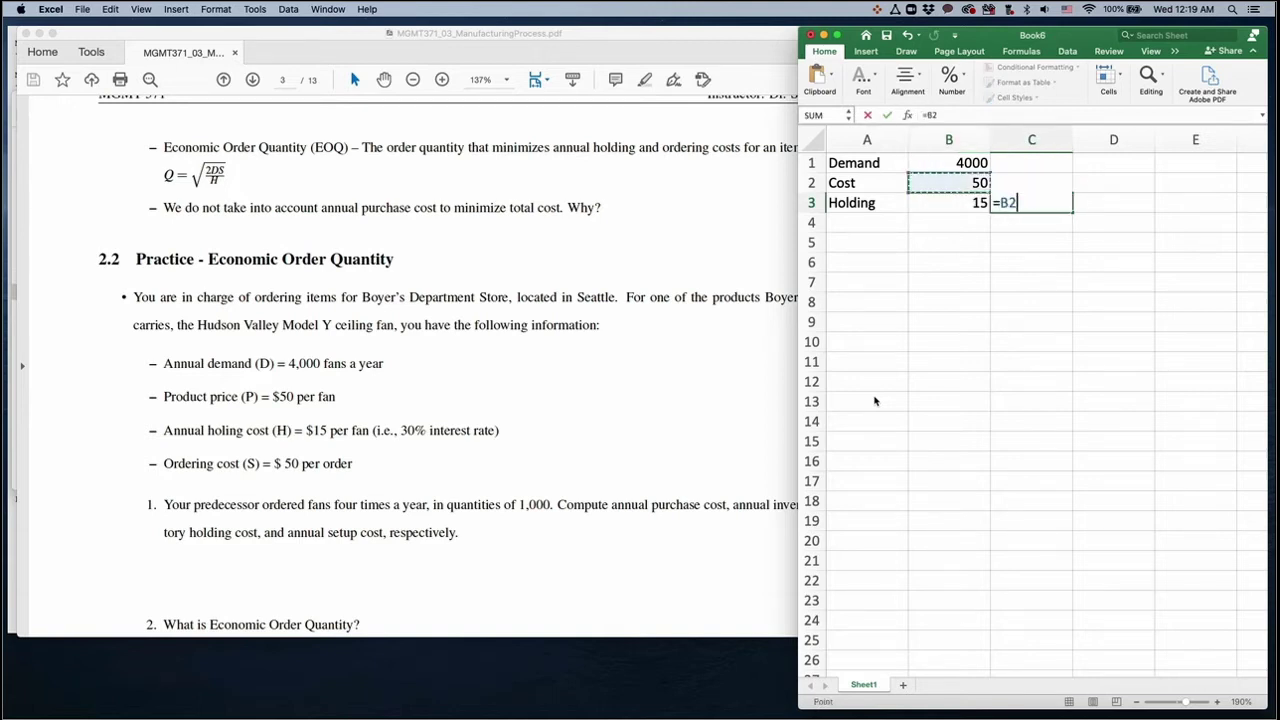
{"action": "type", "text": "*.3"}
{"action": "key", "text": "Return"}
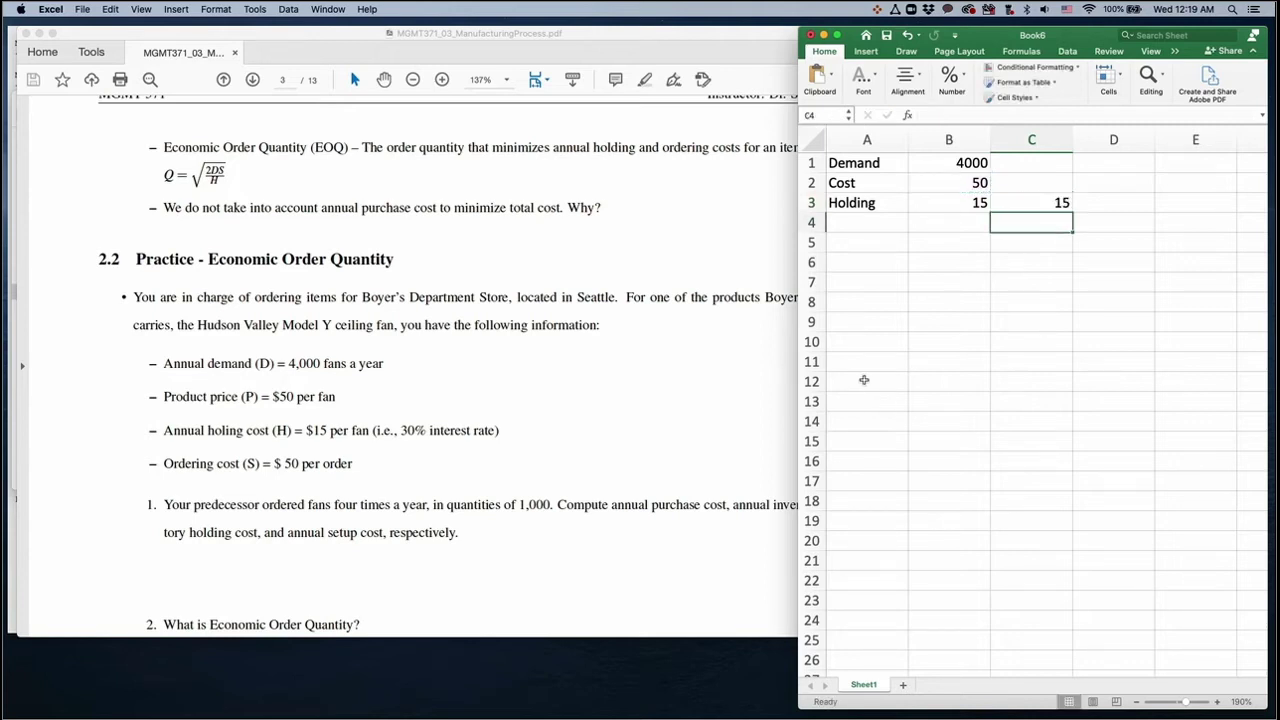
- Enter the label Setup in A4 with the ordering cost 50 in B4
{"action": "left_click", "coordinate": [849, 221]}
{"action": "type", "text": "Setup"}
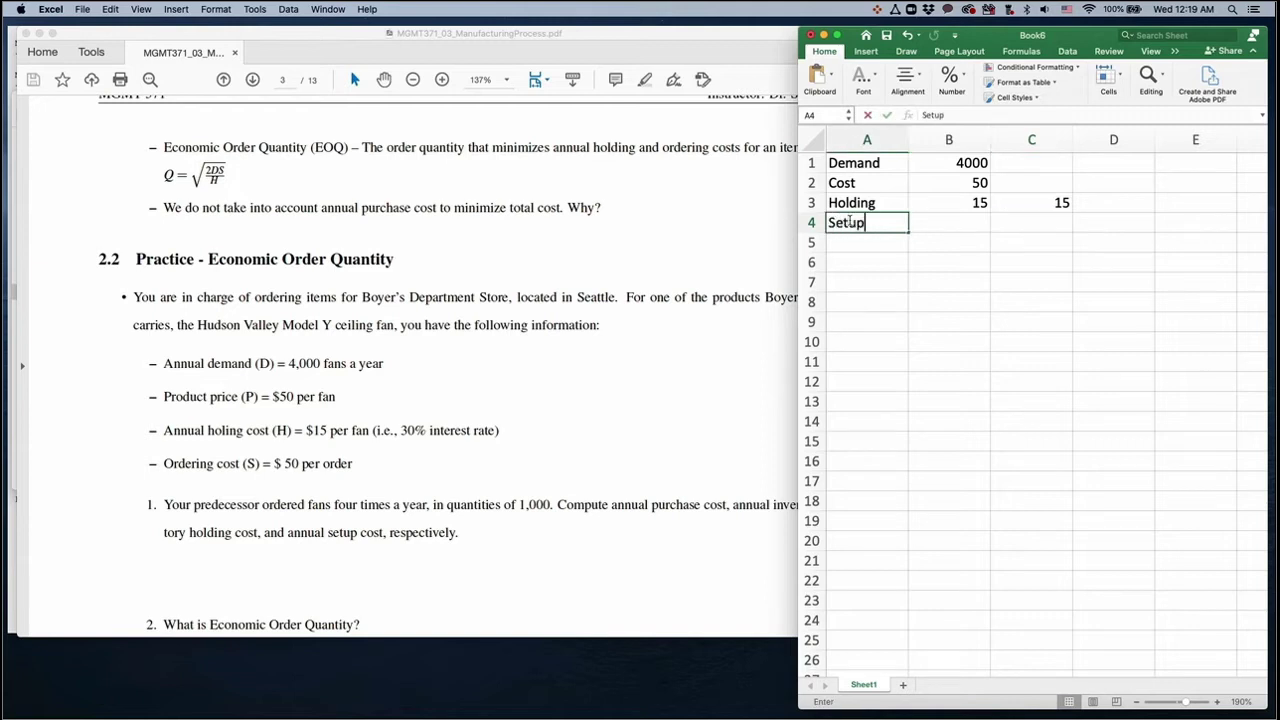
{"action": "key", "text": "Tab"}
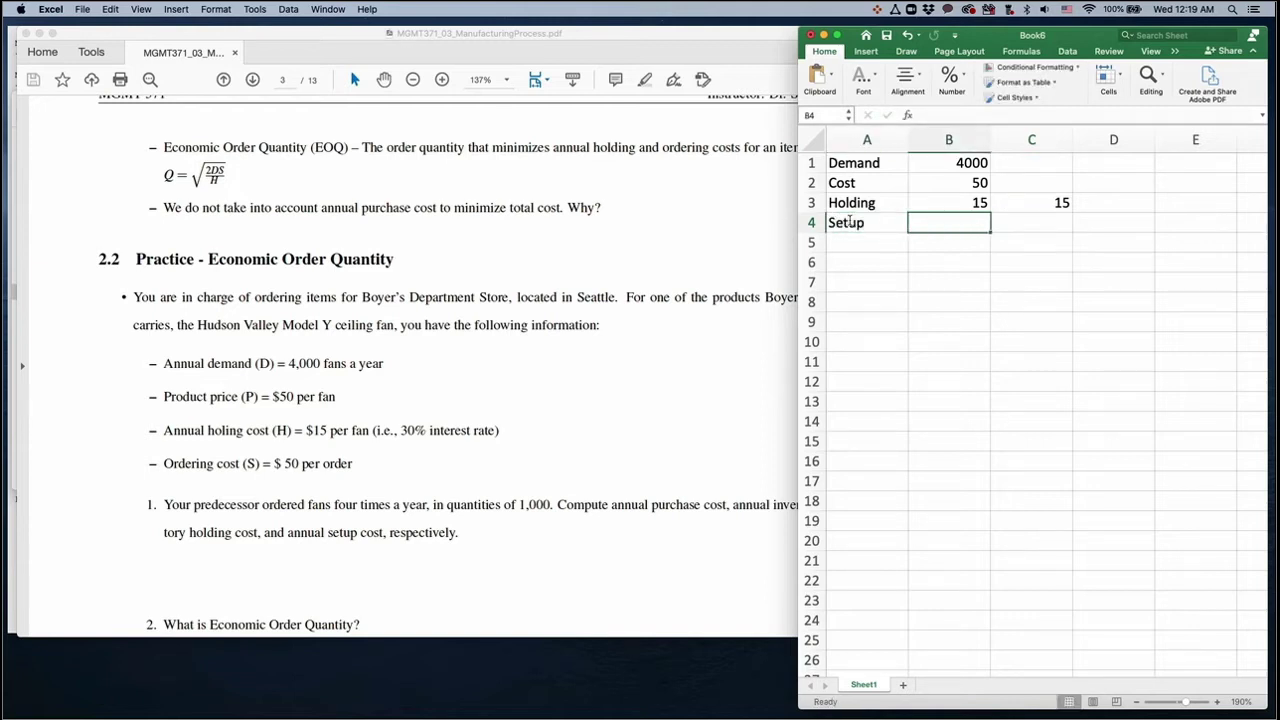
{"action": "type", "text": "50"}
{"action": "key", "text": "Return"}
- Enter the label EOQ in A6, leaving one blank row below the input data
{"action": "key", "text": "Down"}
{"action": "key", "text": "Left"}
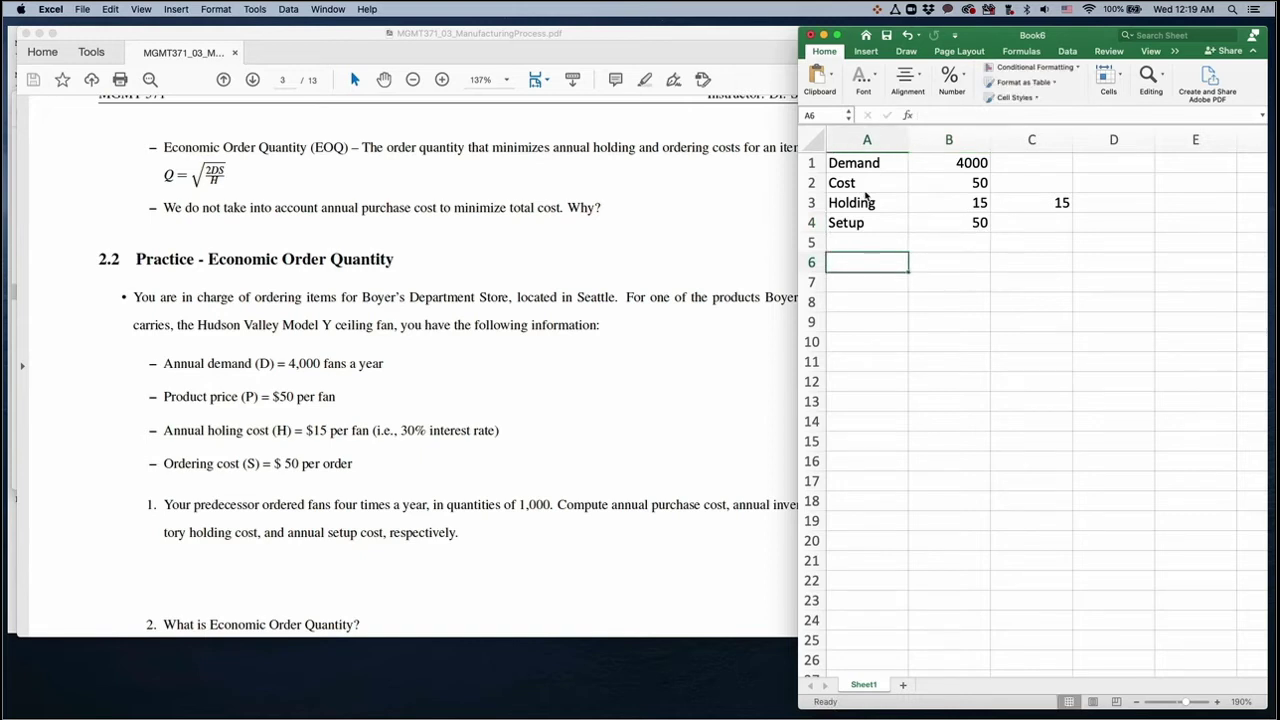
{"action": "type", "text": "EQ"}
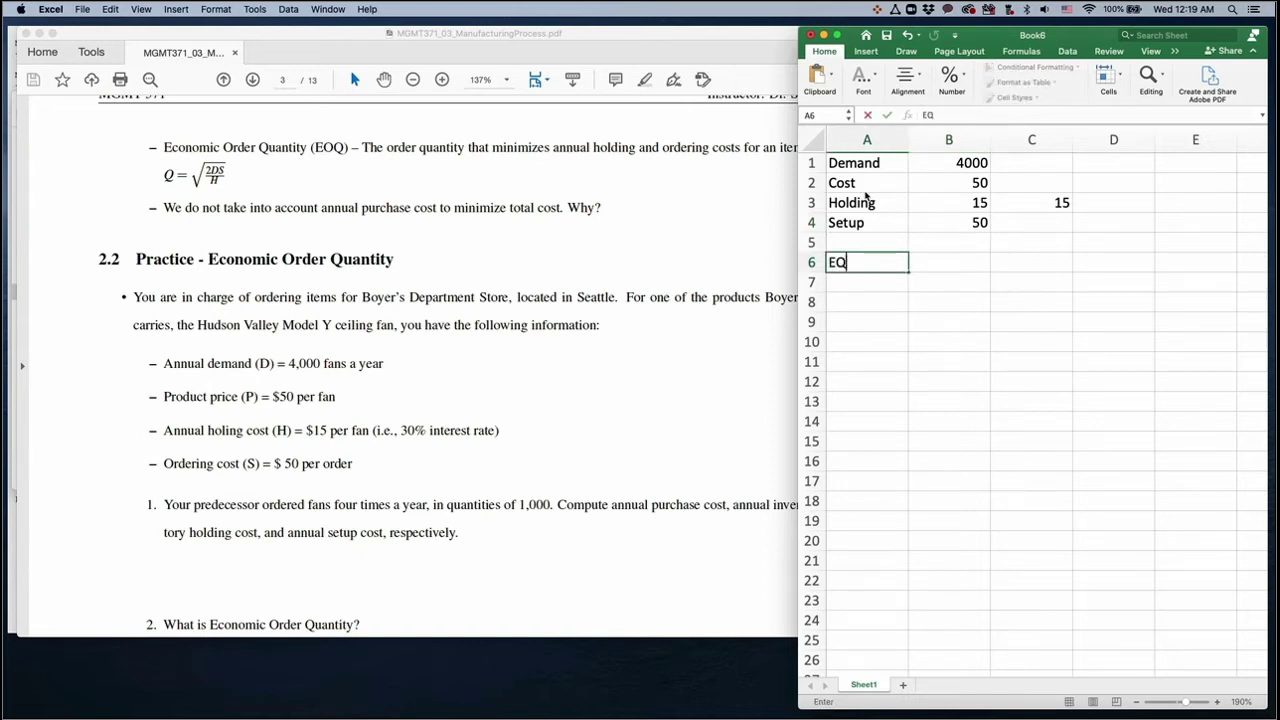
{"action": "key", "text": "BackSpace"}
{"action": "type", "text": "OQ"}
{"action": "key", "text": "Tab"}
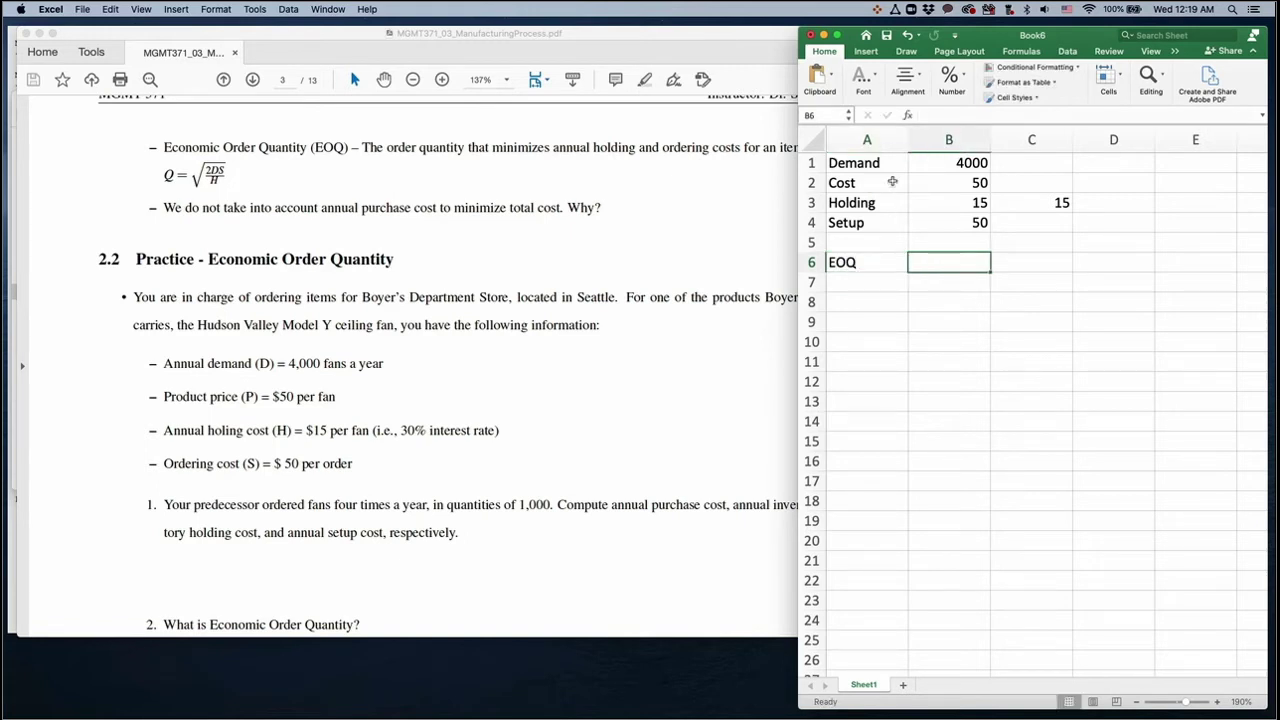
- Widen the Excel window and create defined names for the values in A1:B4 from the labels in the left column
{"action": "left_click_drag", "start_coordinate": [882, 163], "coordinate": [930, 220]}
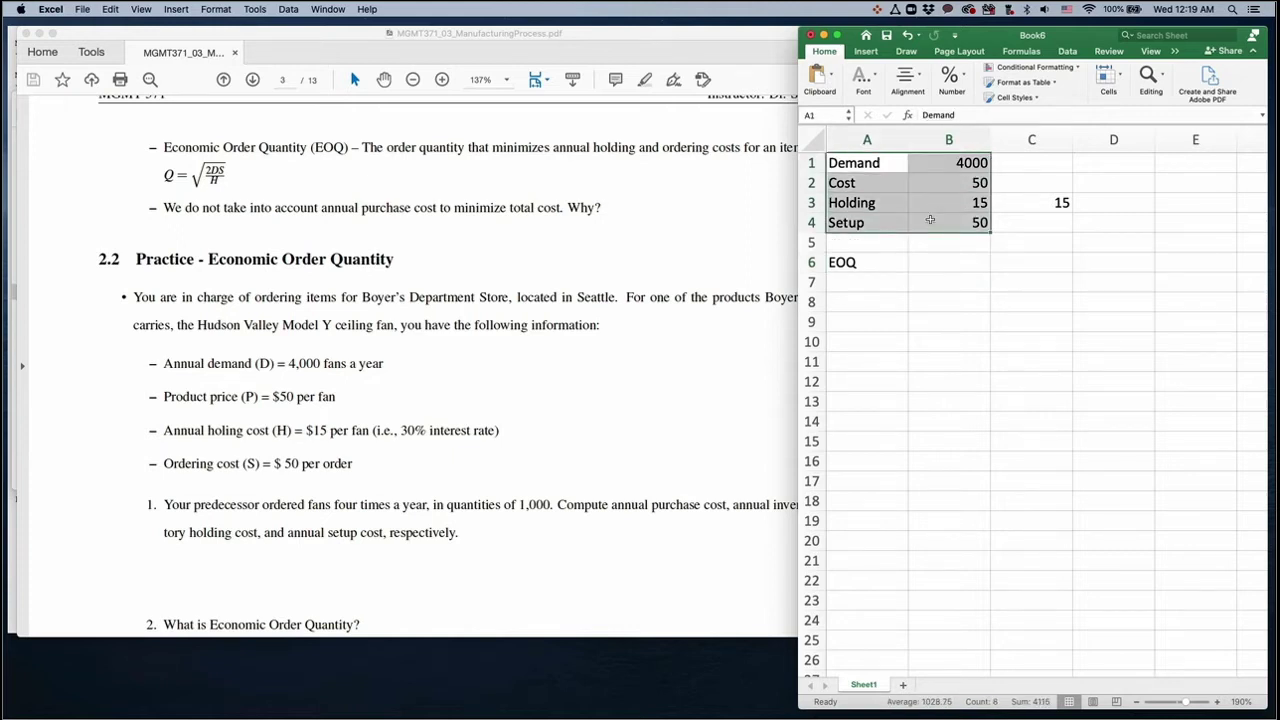
{"action": "left_click", "coordinate": [1021, 51]}
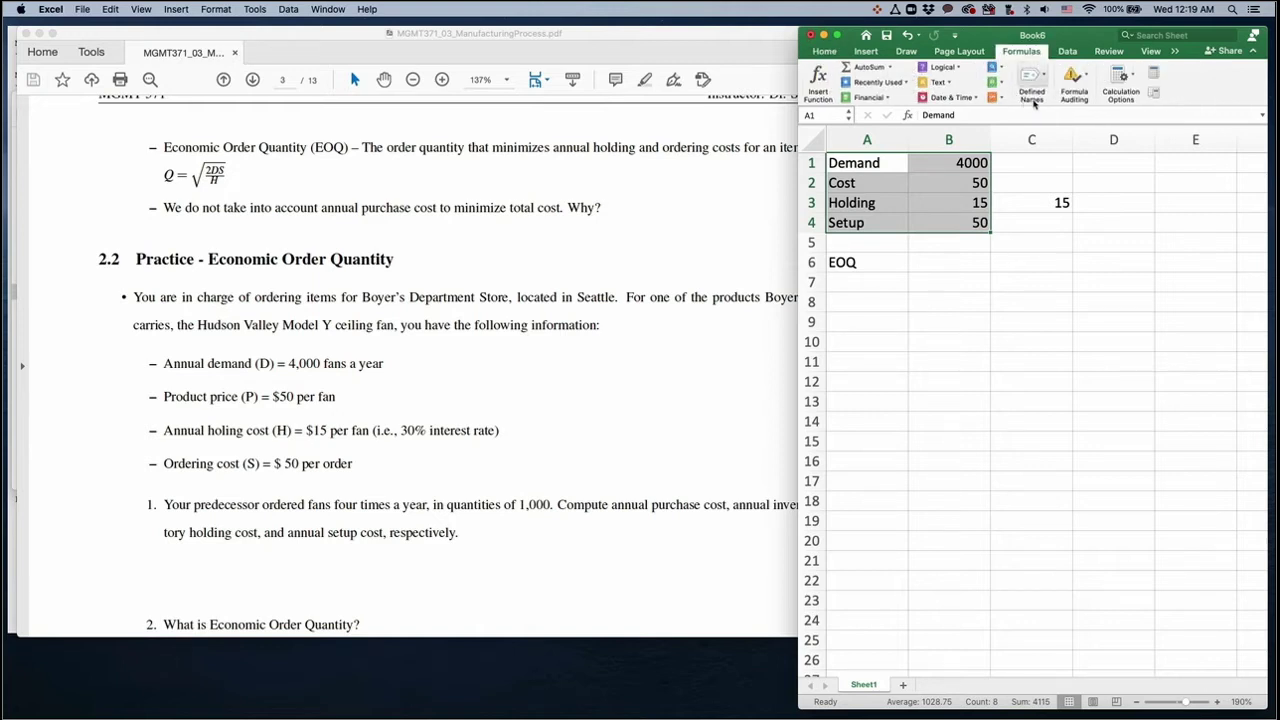
{"action": "left_click_drag", "start_coordinate": [799, 194], "coordinate": [665, 207]}
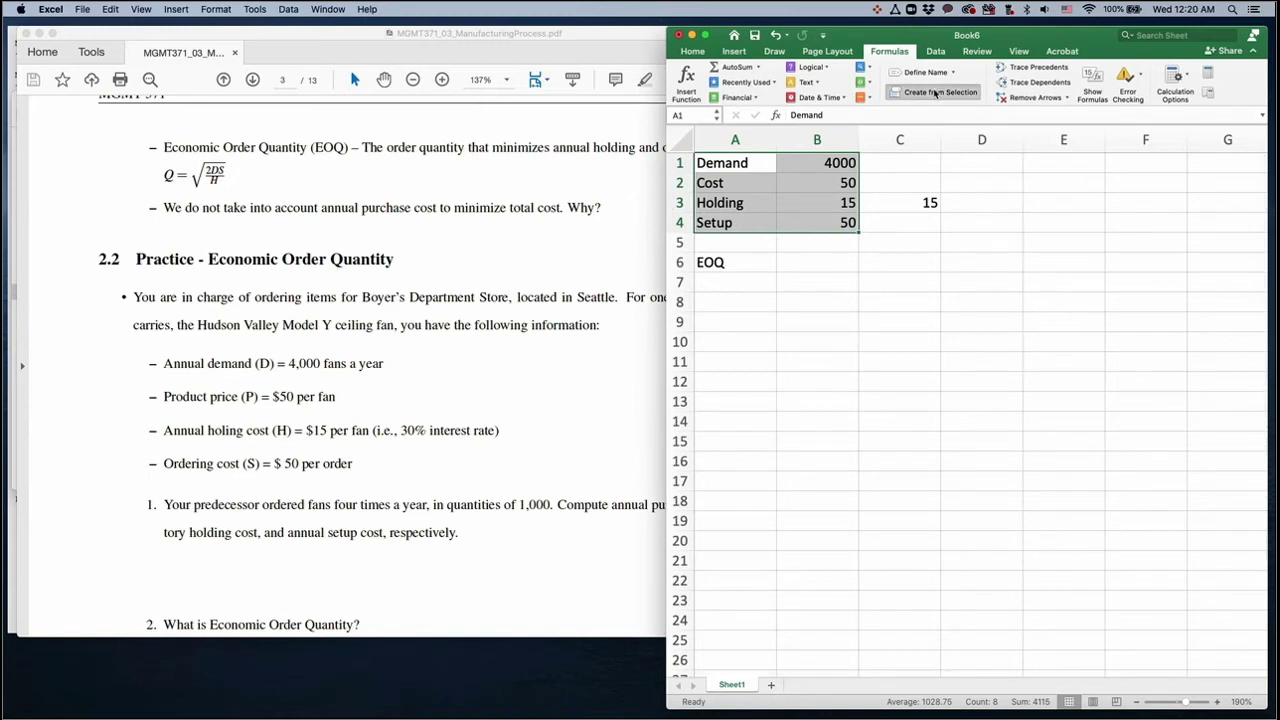
{"action": "left_click", "coordinate": [935, 93]}
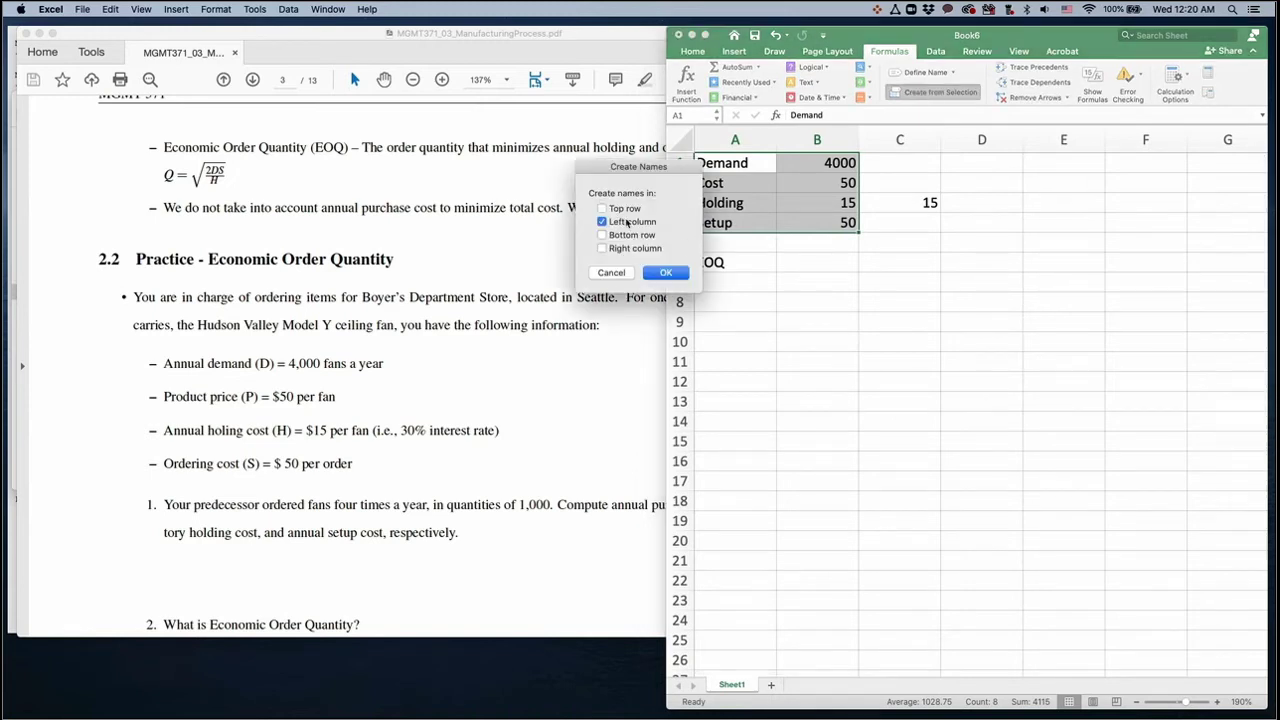
{"action": "left_click", "coordinate": [665, 272]}
- Calculate the Economic Order Quantity in B6 with the formula =sqrt(2*demand*setup/holding)
{"action": "left_click", "coordinate": [791, 264]}
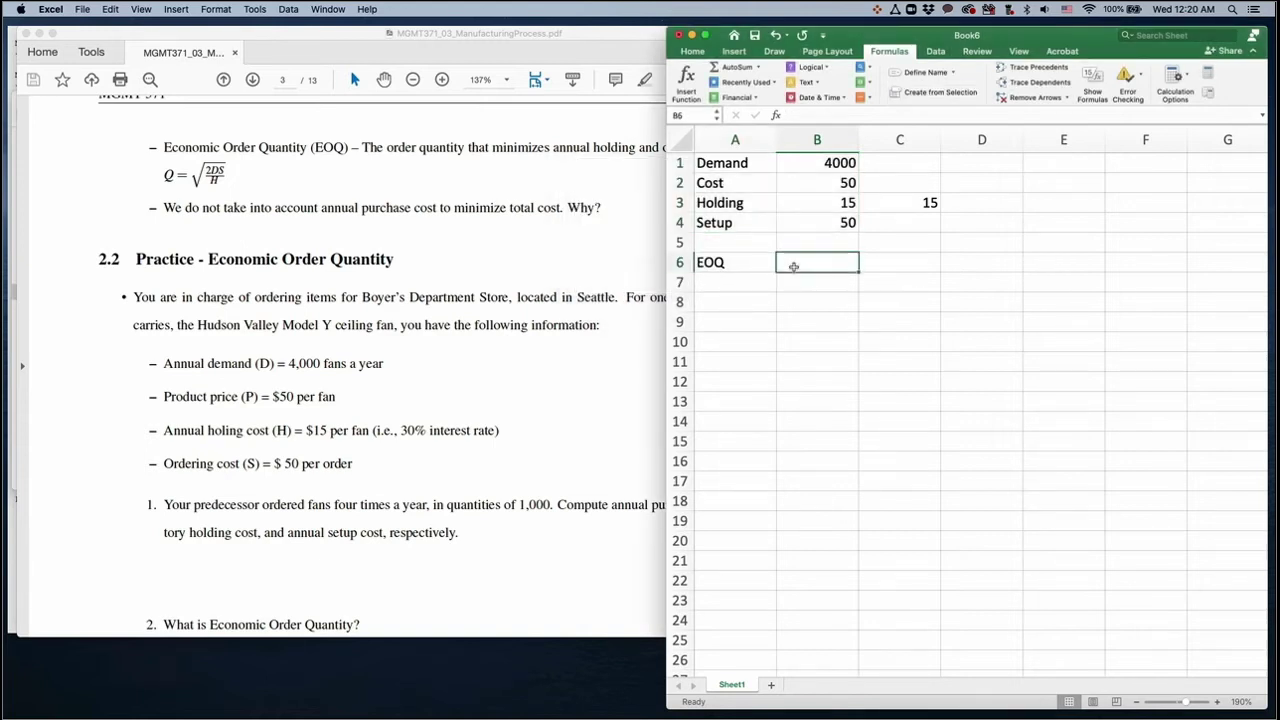
{"action": "type", "text": "="}
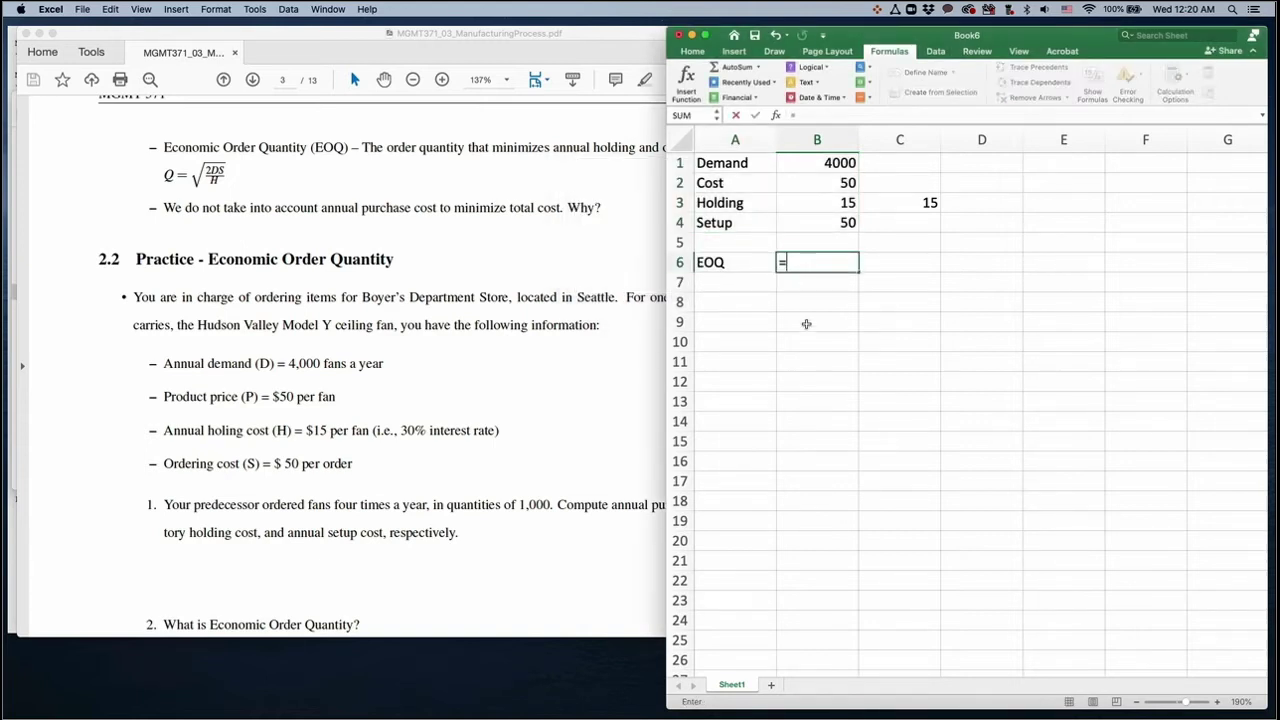
{"action": "type", "text": "sqrt"}
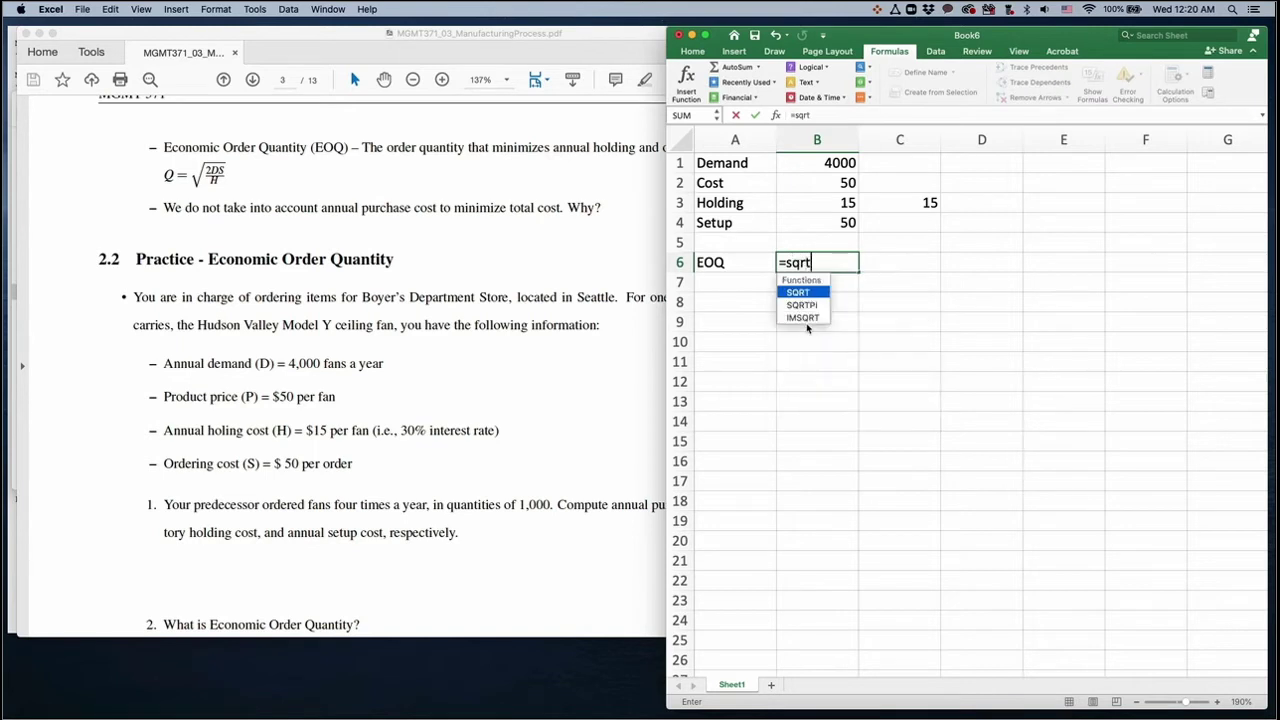
{"action": "type", "text": "(2"}
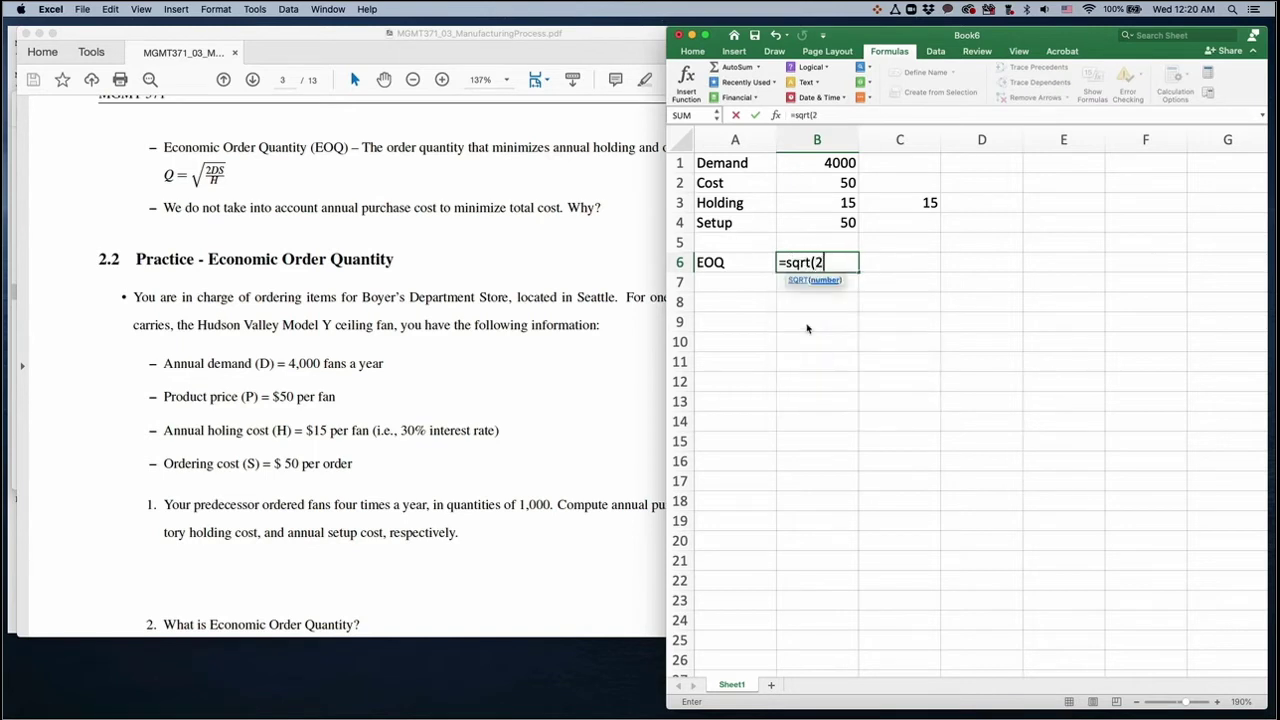
{"action": "type", "text": "*demand"}
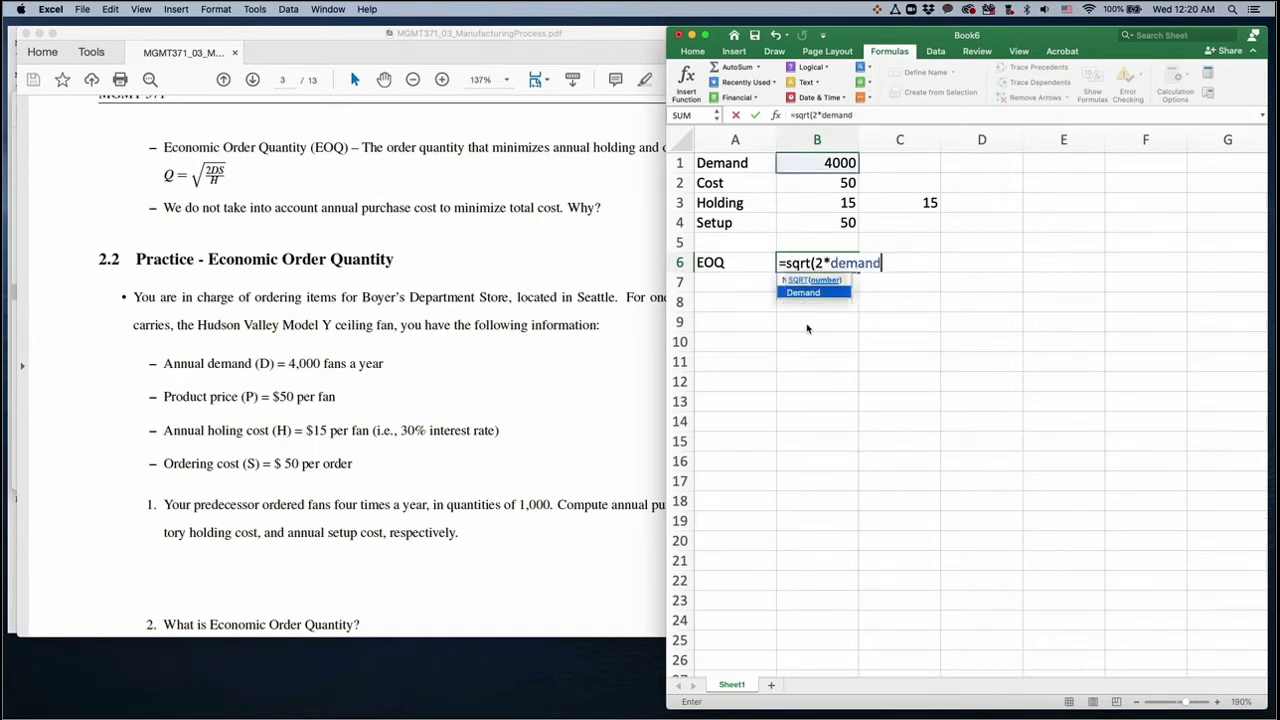
{"action": "type", "text": "*"}
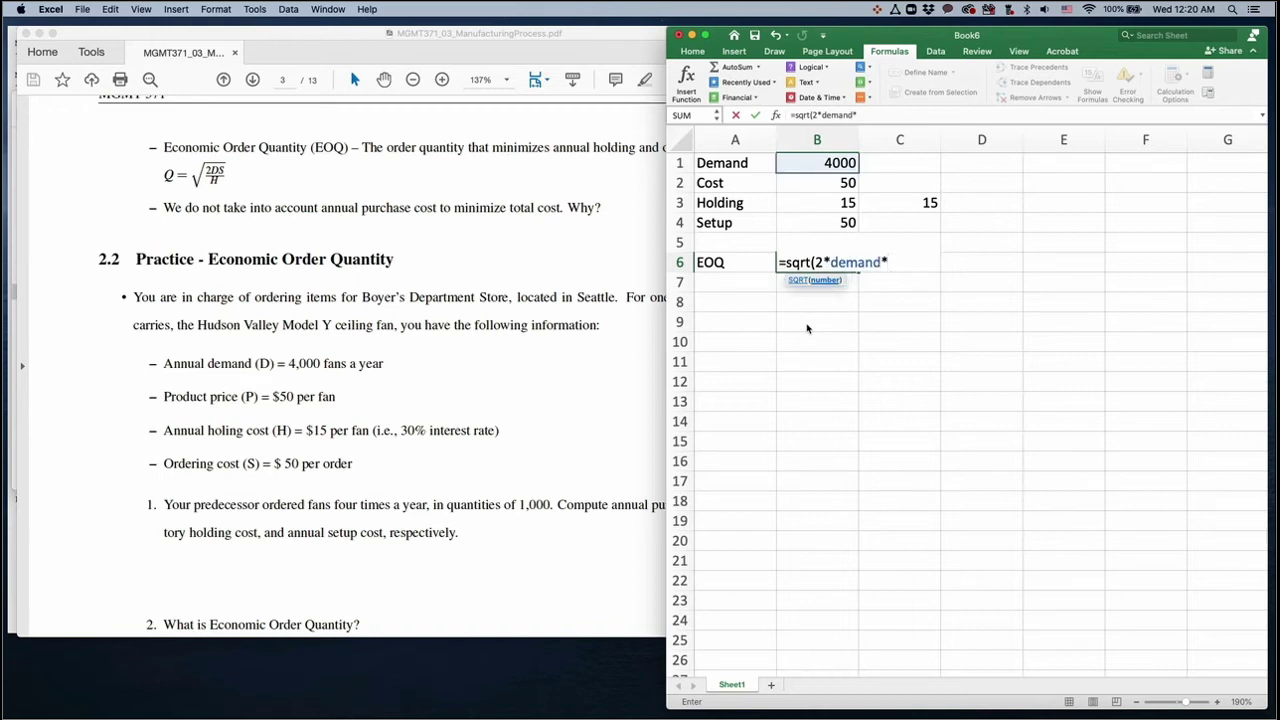
{"action": "type", "text": "s"}
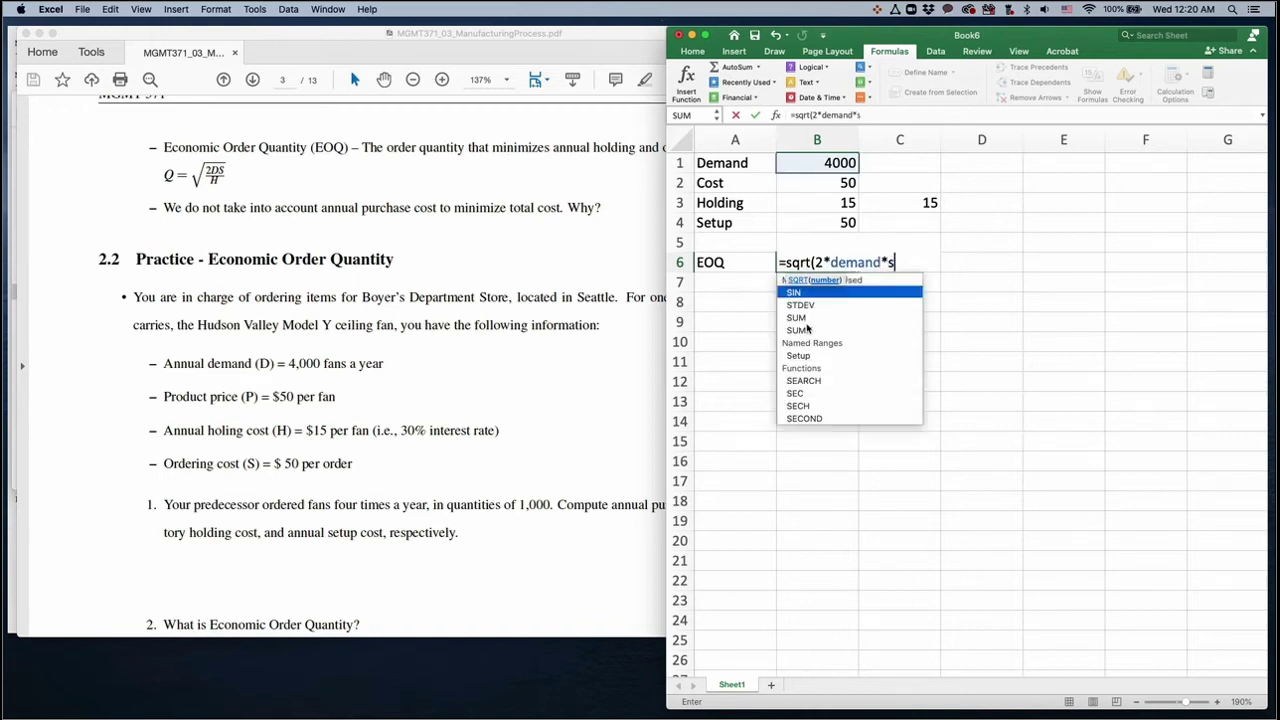
{"action": "type", "text": "etup/"}
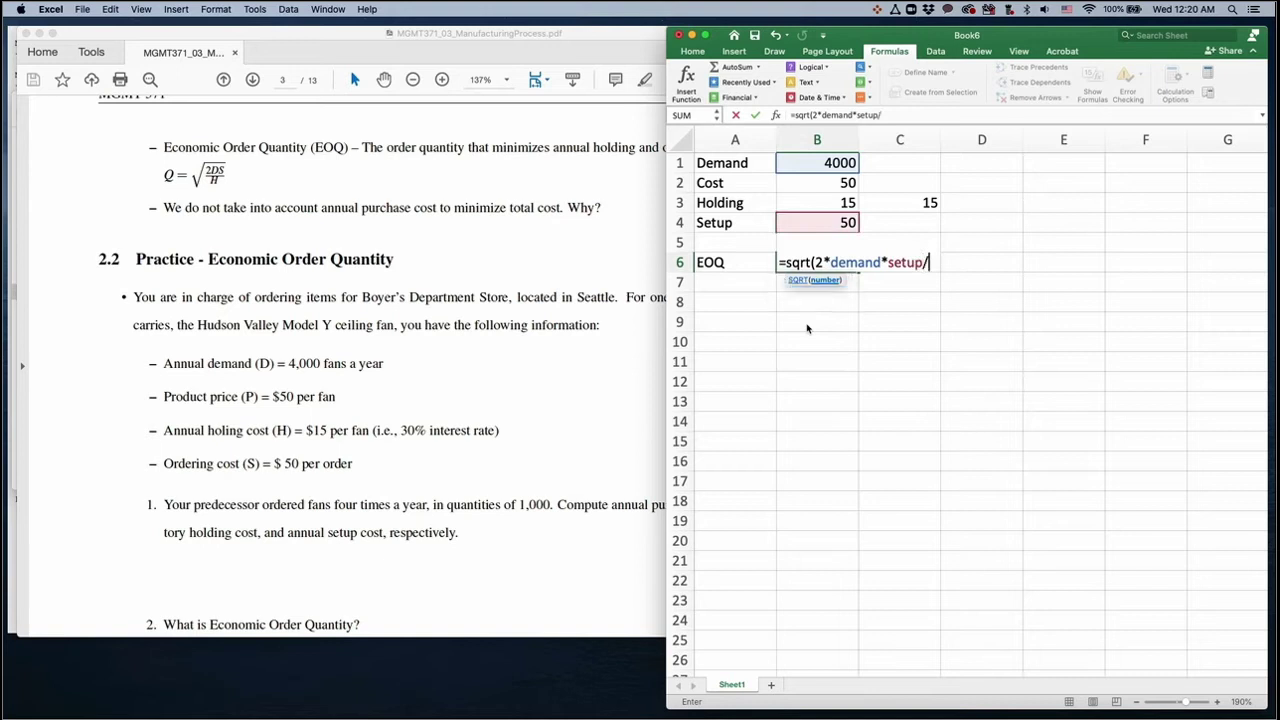
{"action": "type", "text": "holdin"}
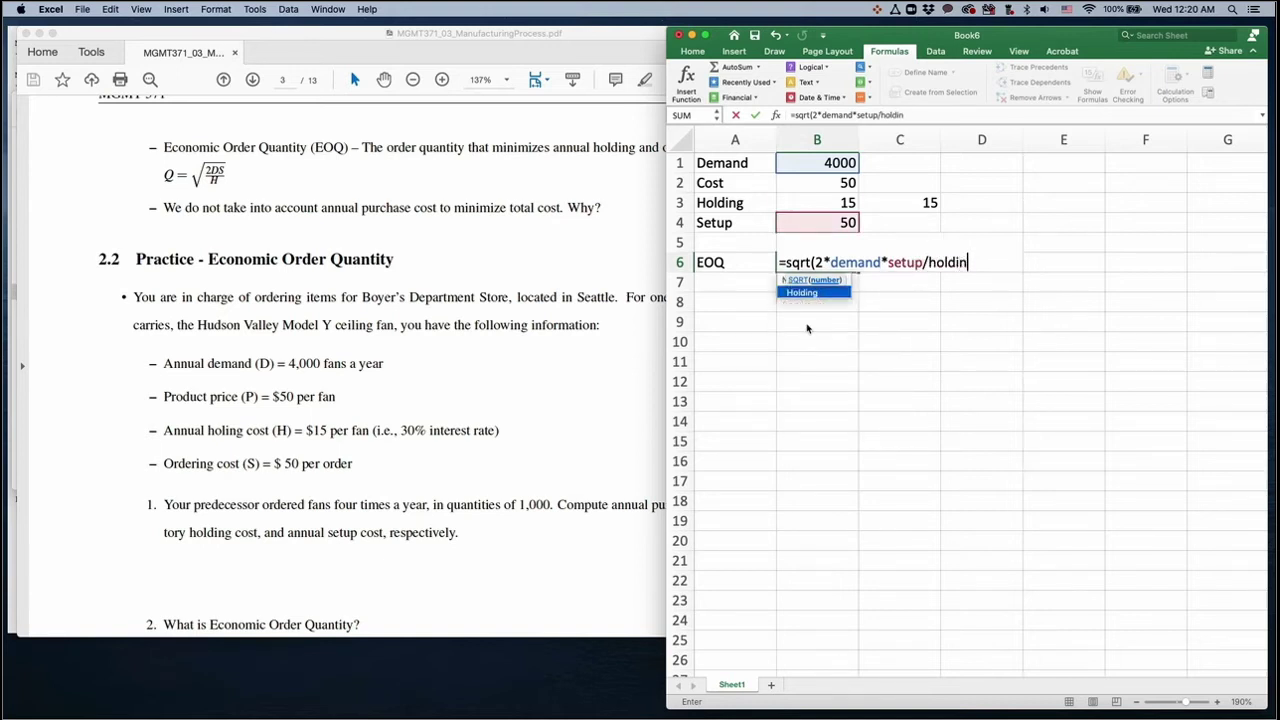
{"action": "type", "text": "g)"}
{"action": "key", "text": "Return"}
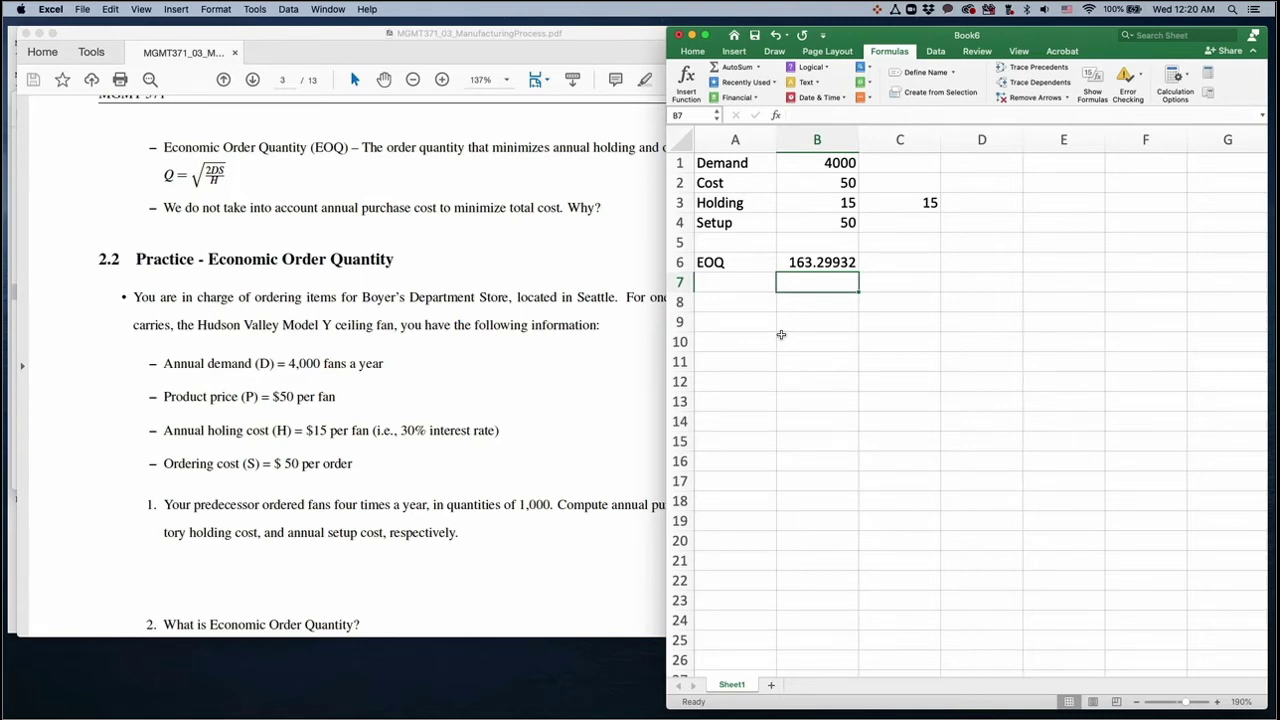
- Enter the column header Qty in A8 with the starting order quantity 100 below it in A9
{"action": "key", "text": "Down"}
{"action": "key", "text": "Left"}
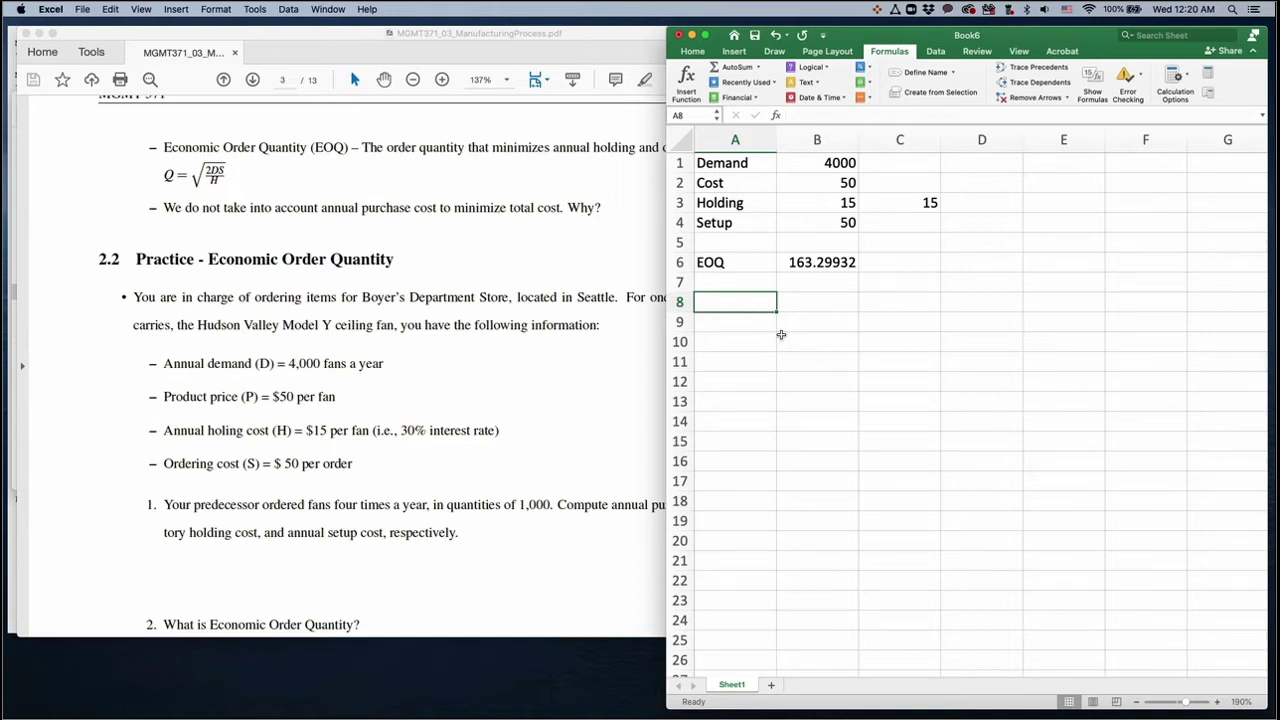
{"action": "type", "text": "Qty"}
{"action": "key", "text": "Return"}
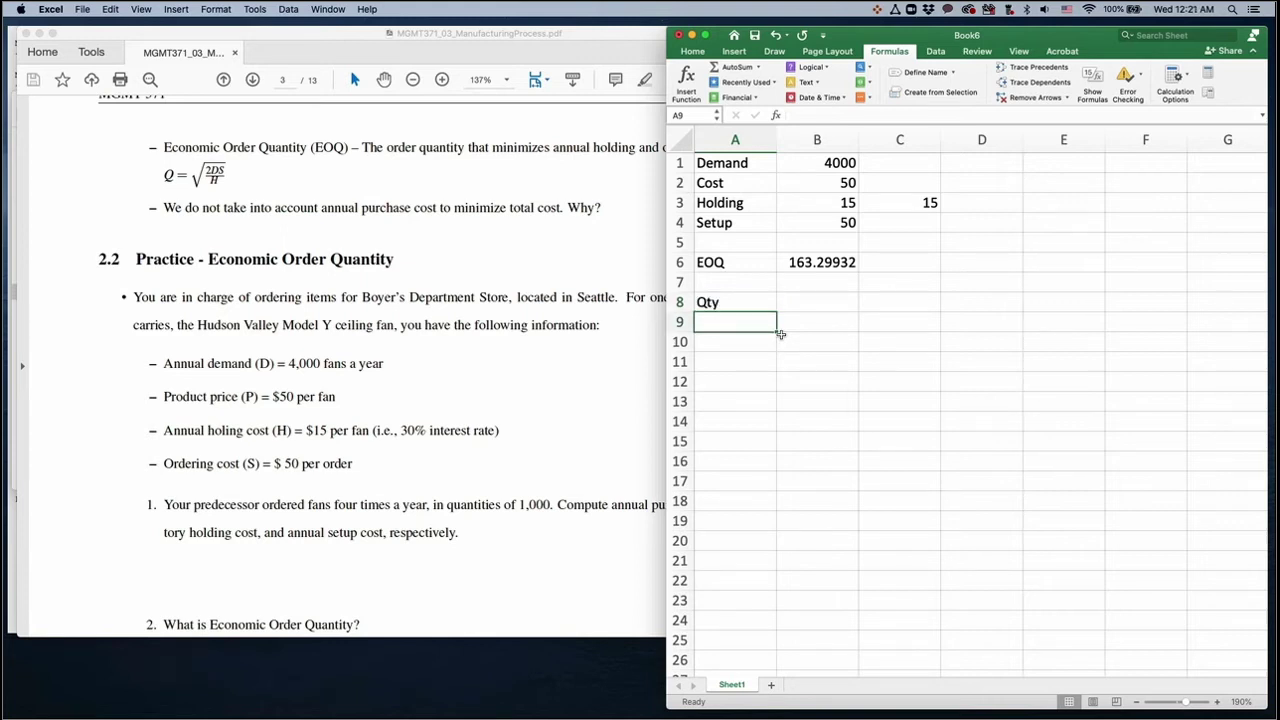
{"action": "type", "text": "100"}
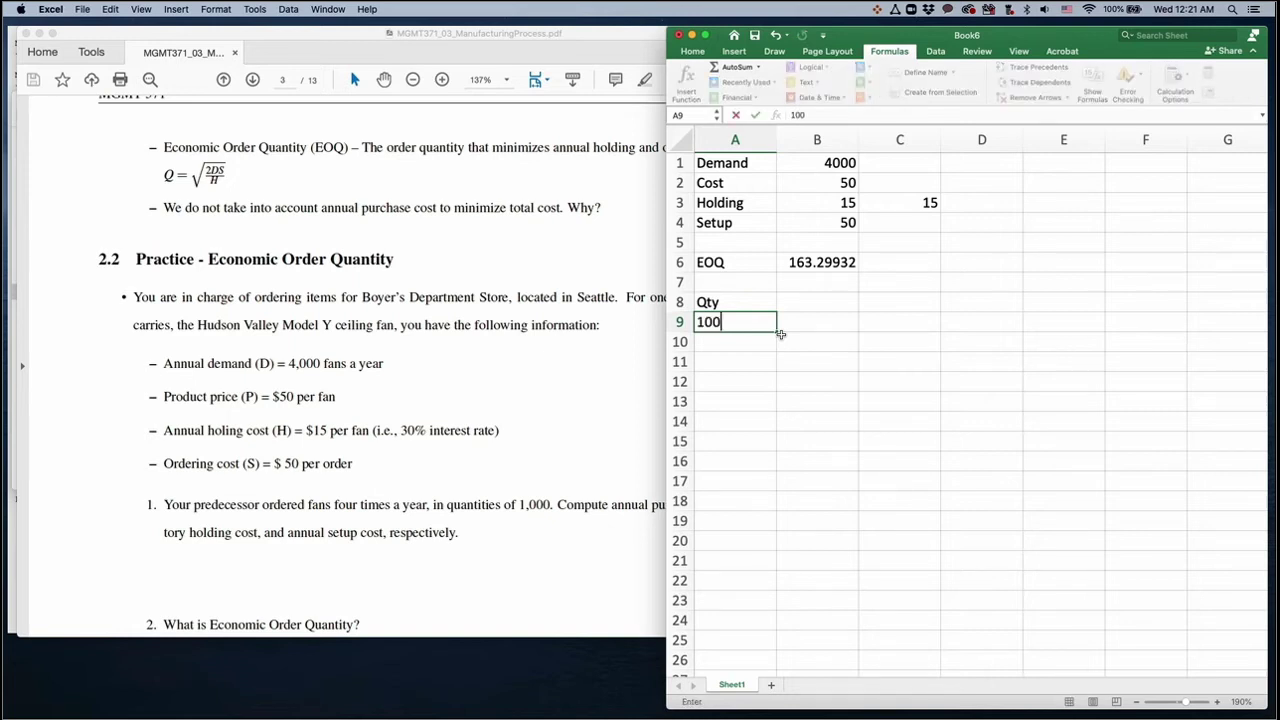
{"action": "key", "text": "Return"}
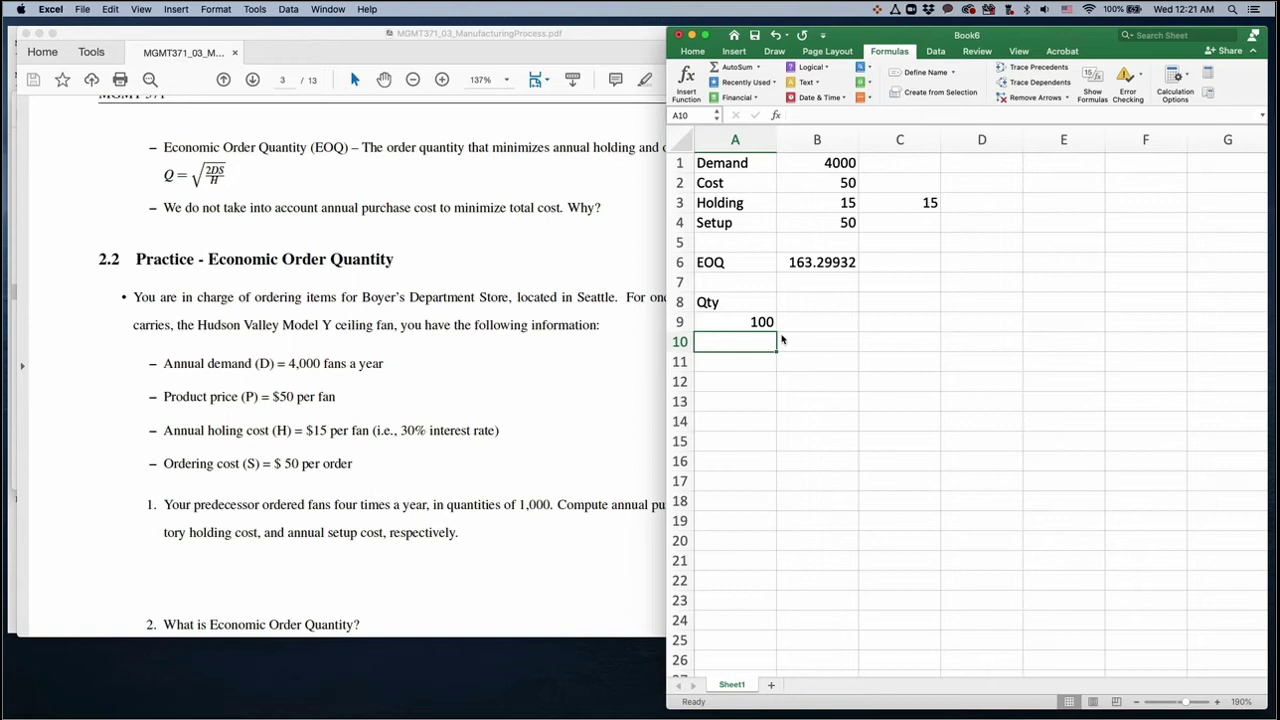
{"action": "type", "text": "+"}
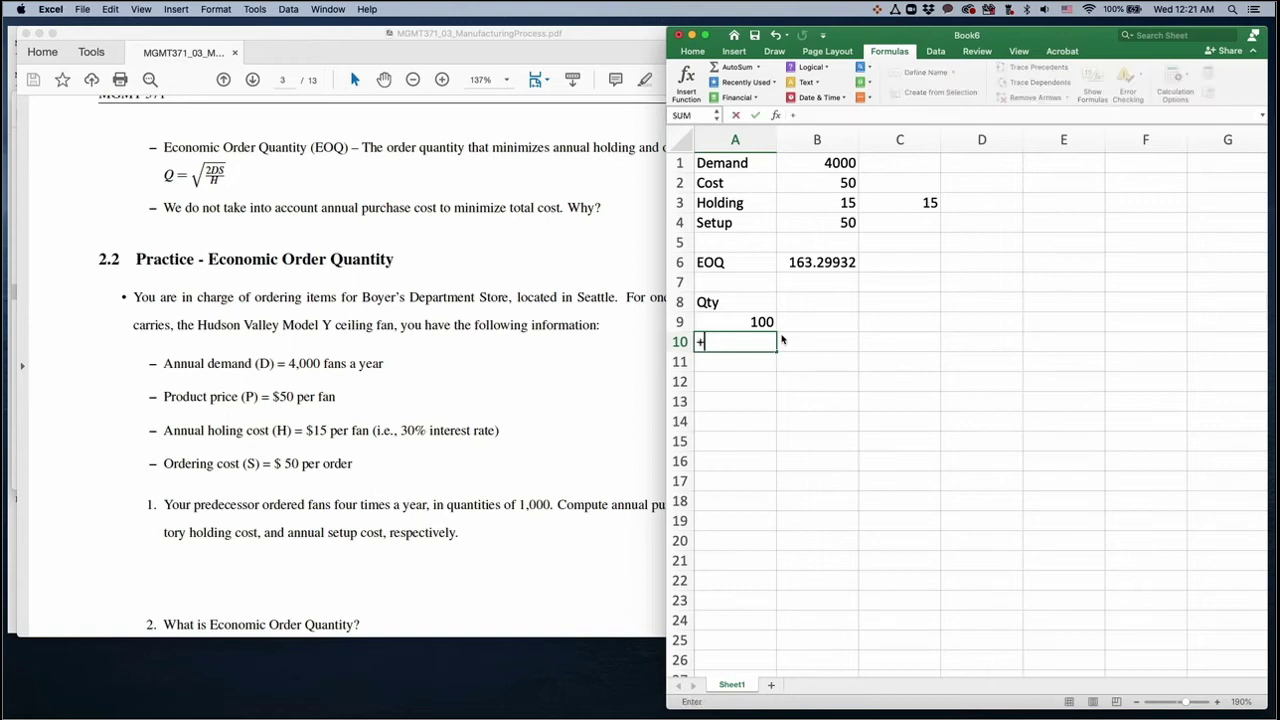
{"action": "key", "text": "Up"}
{"action": "key", "text": "Return"}
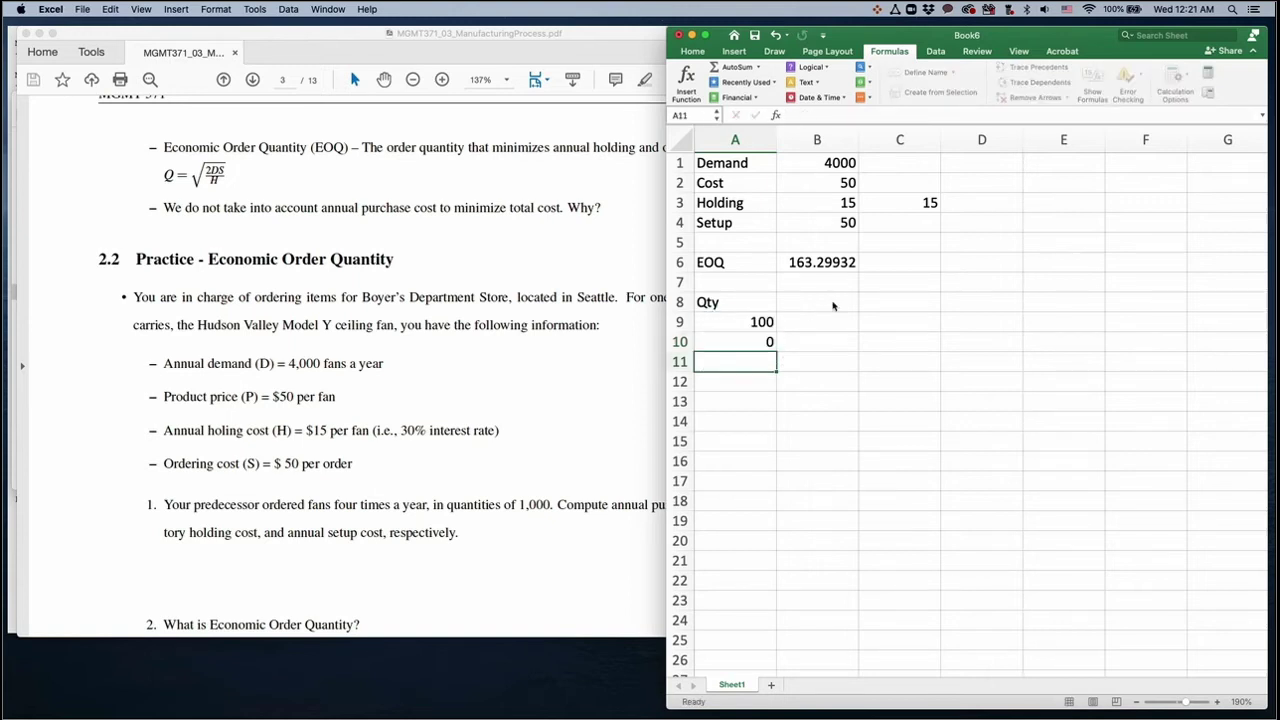
- Calculate the second order quantity in A10 with the formula =A9+5
{"action": "left_click", "coordinate": [768, 341]}
{"action": "type", "text": "="}
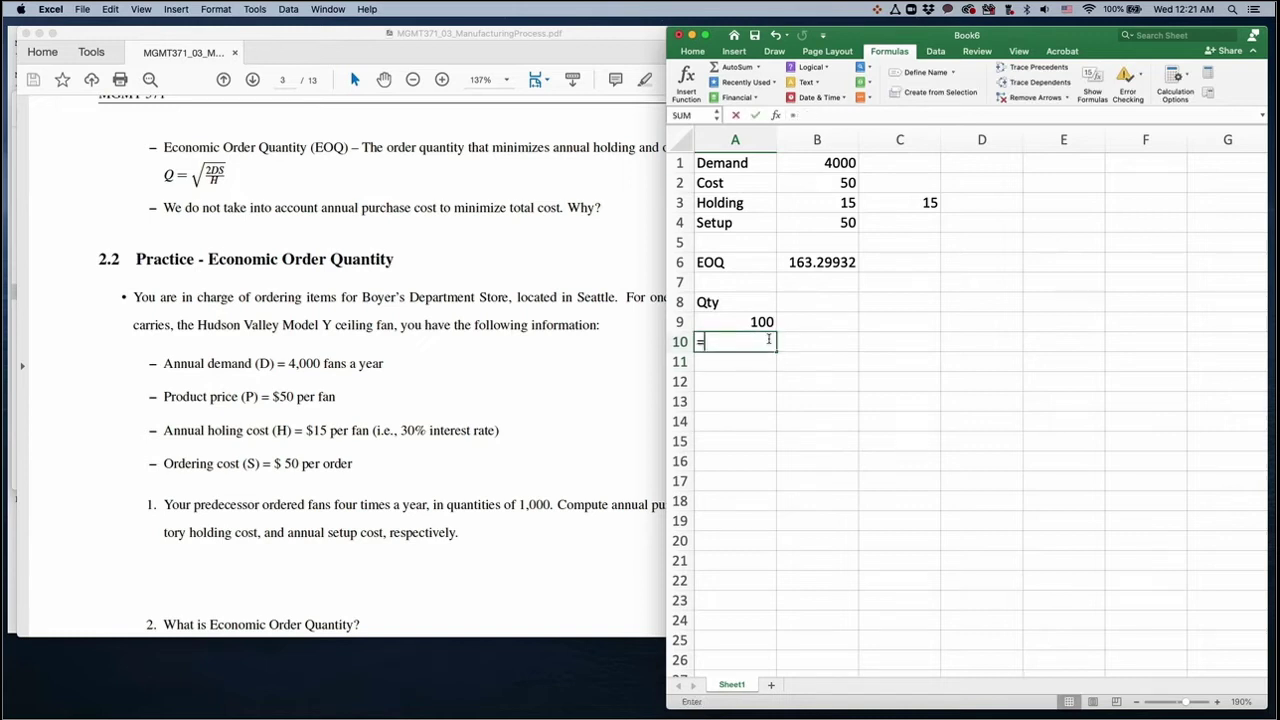
{"action": "key", "text": "Up"}
{"action": "type", "text": "+5"}
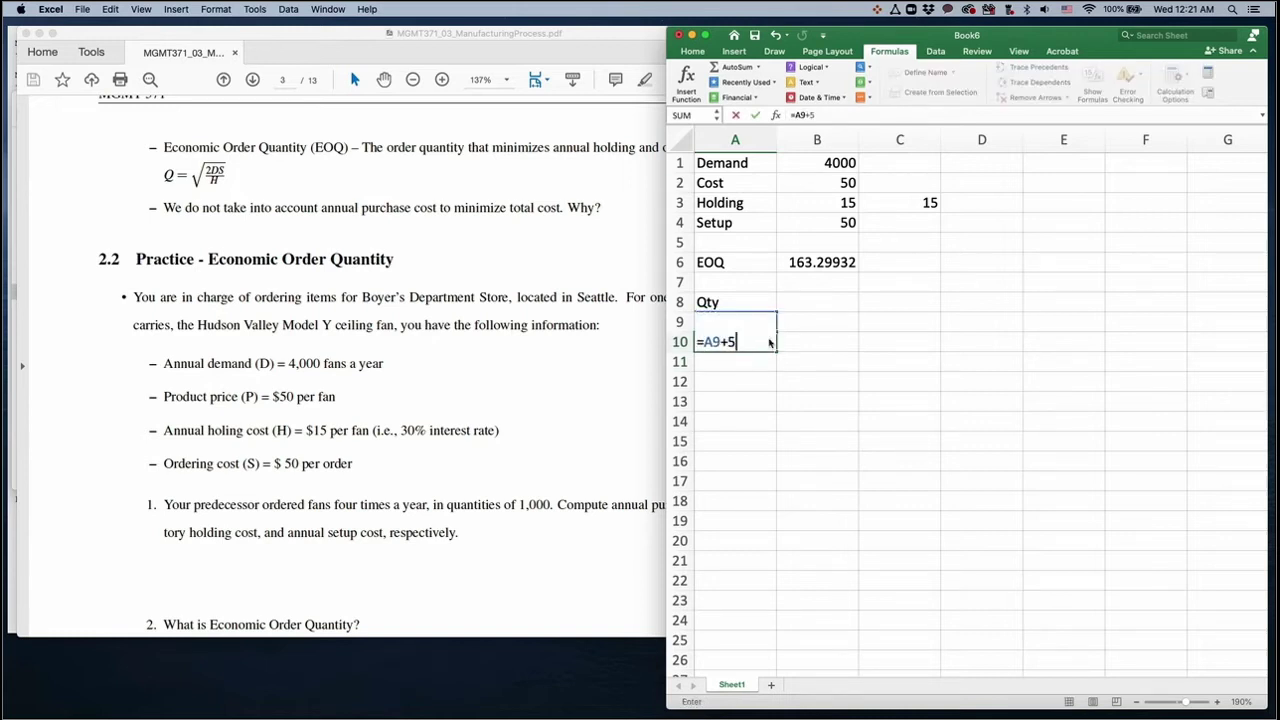
{"action": "key", "text": "Return"}
- Fill the quantity formula in A10 down the column through A41, up to a quantity of 260
{"action": "left_click", "coordinate": [768, 342]}
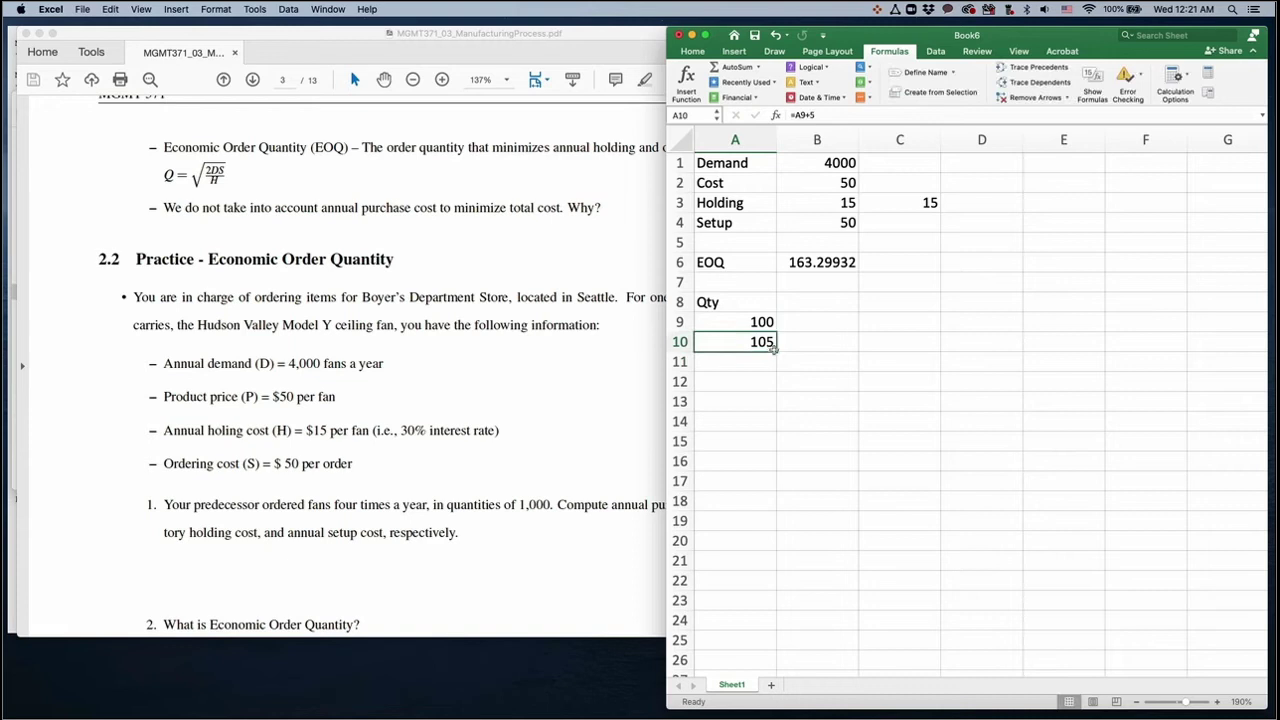
{"action": "left_click_drag", "start_coordinate": [776, 351], "coordinate": [775, 648]}
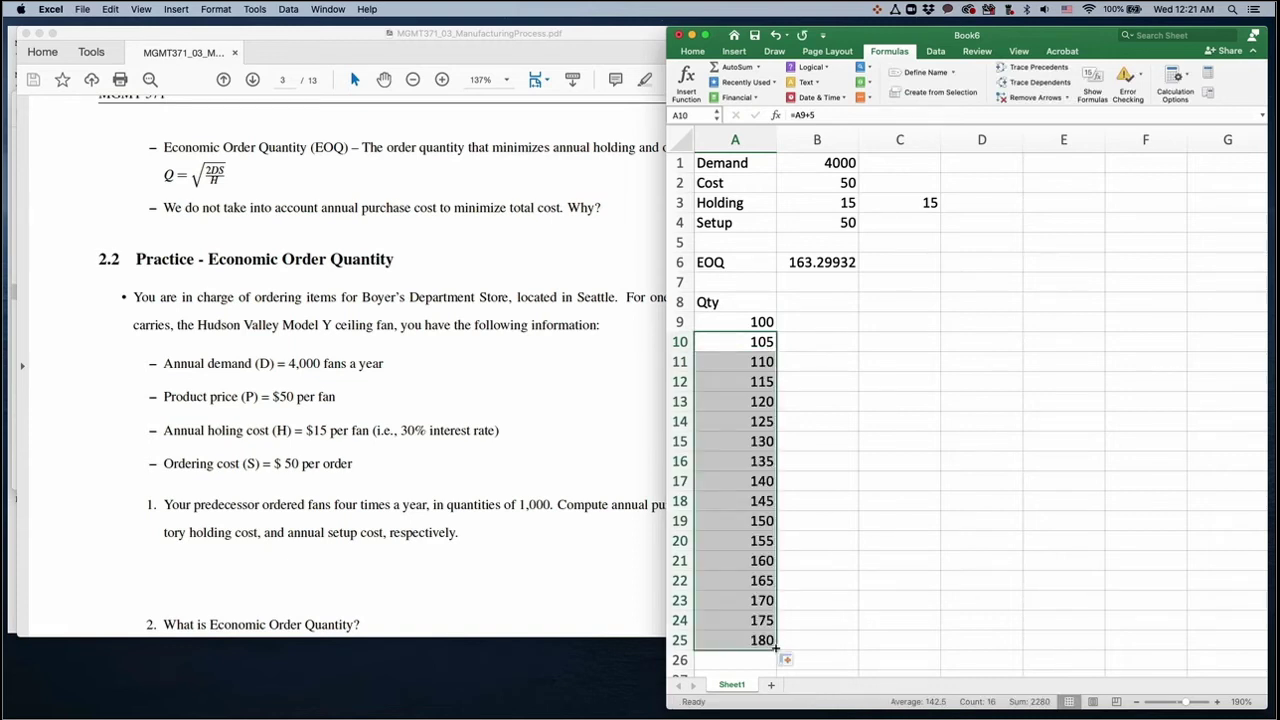
{"action": "scroll", "coordinate": [775, 600], "scroll_direction": "down", "scroll_amount": 5}
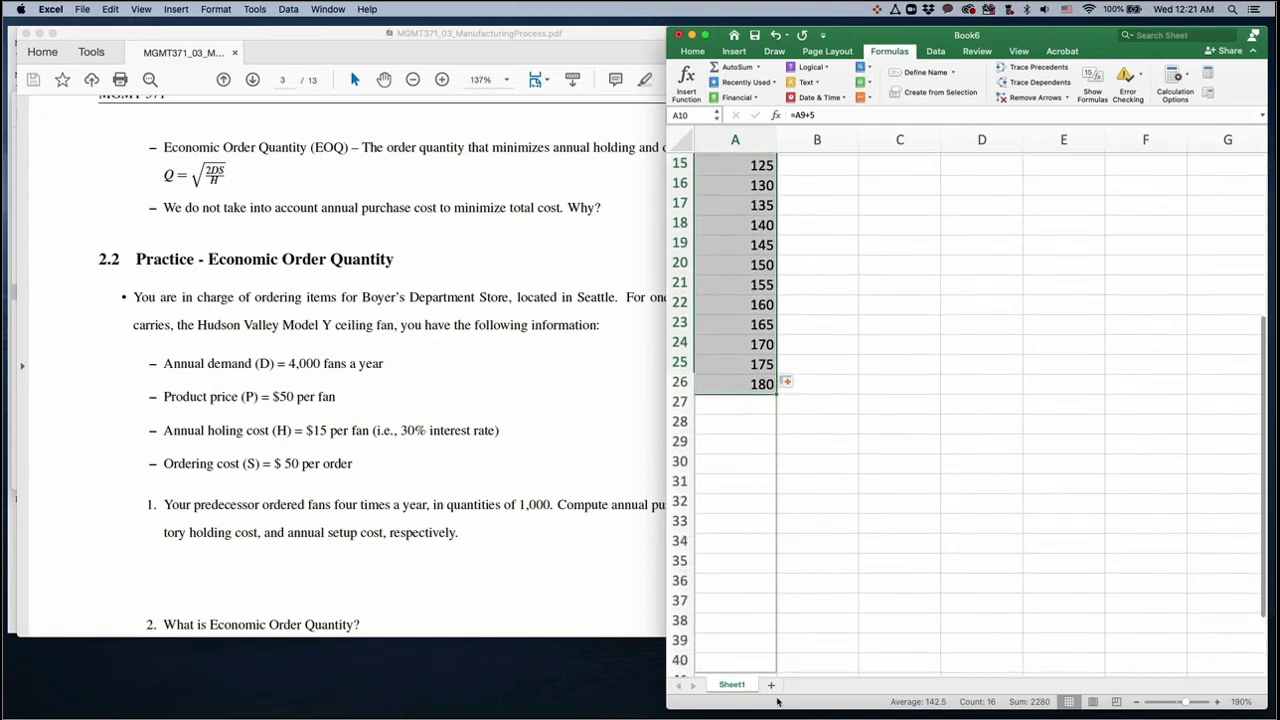
{"action": "scroll", "coordinate": [777, 654], "scroll_direction": "down", "scroll_amount": 2}
{"action": "left_click_drag", "start_coordinate": [776, 258], "coordinate": [771, 560]}
{"action": "scroll", "coordinate": [790, 570], "scroll_direction": "up", "scroll_amount": 3}
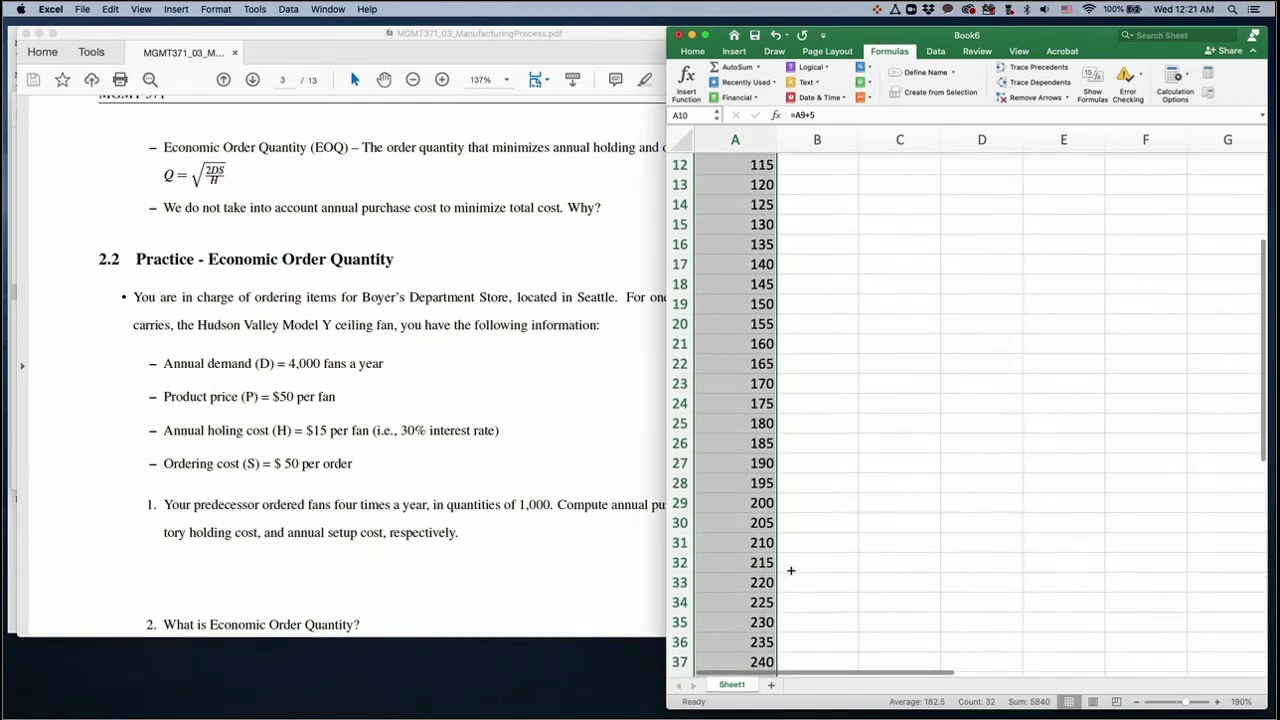
{"action": "scroll", "coordinate": [790, 570], "scroll_direction": "up", "scroll_amount": 4}
{"action": "left_click", "coordinate": [820, 422]}
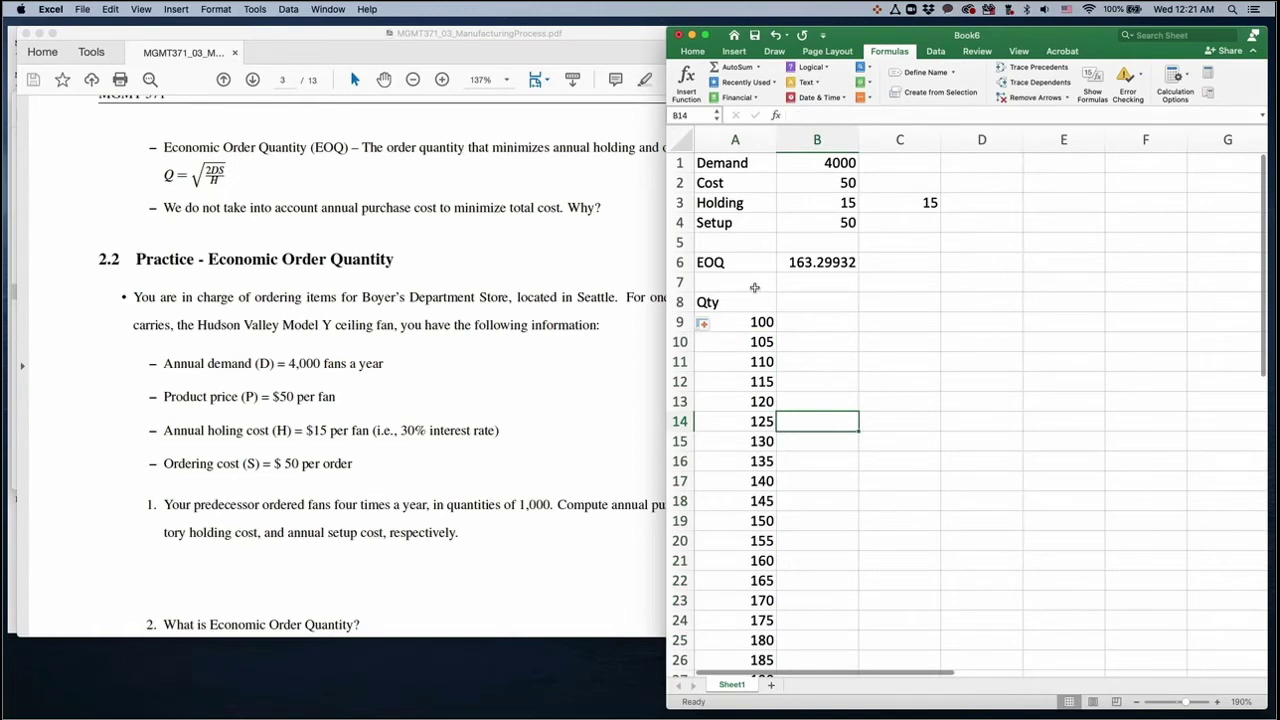
- Create a defined name for the quantity list in A8:A41 from its Qty label in the top row
{"action": "left_click_drag", "start_coordinate": [745, 300], "coordinate": [742, 631]}
{"action": "scroll", "coordinate": [834, 405], "scroll_direction": "up", "scroll_amount": 5}
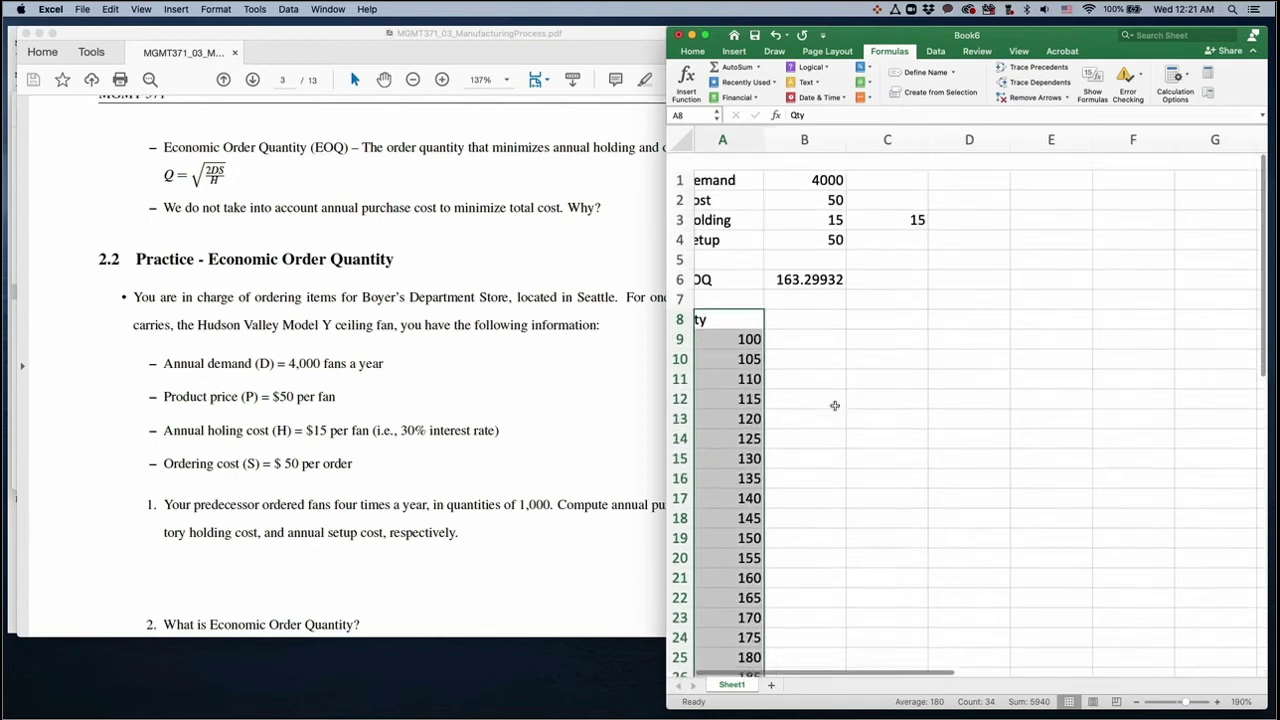
{"action": "scroll", "coordinate": [834, 405], "scroll_direction": "down", "scroll_amount": 1}
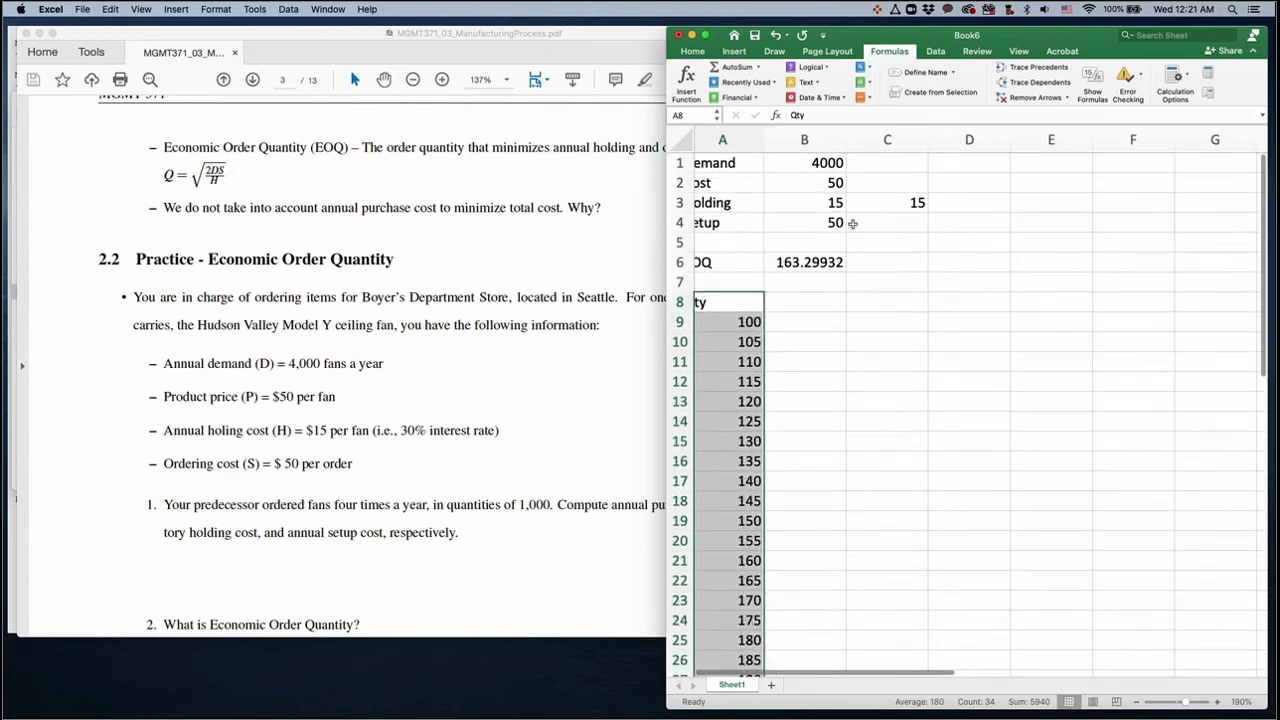
{"action": "left_click", "coordinate": [940, 92]}
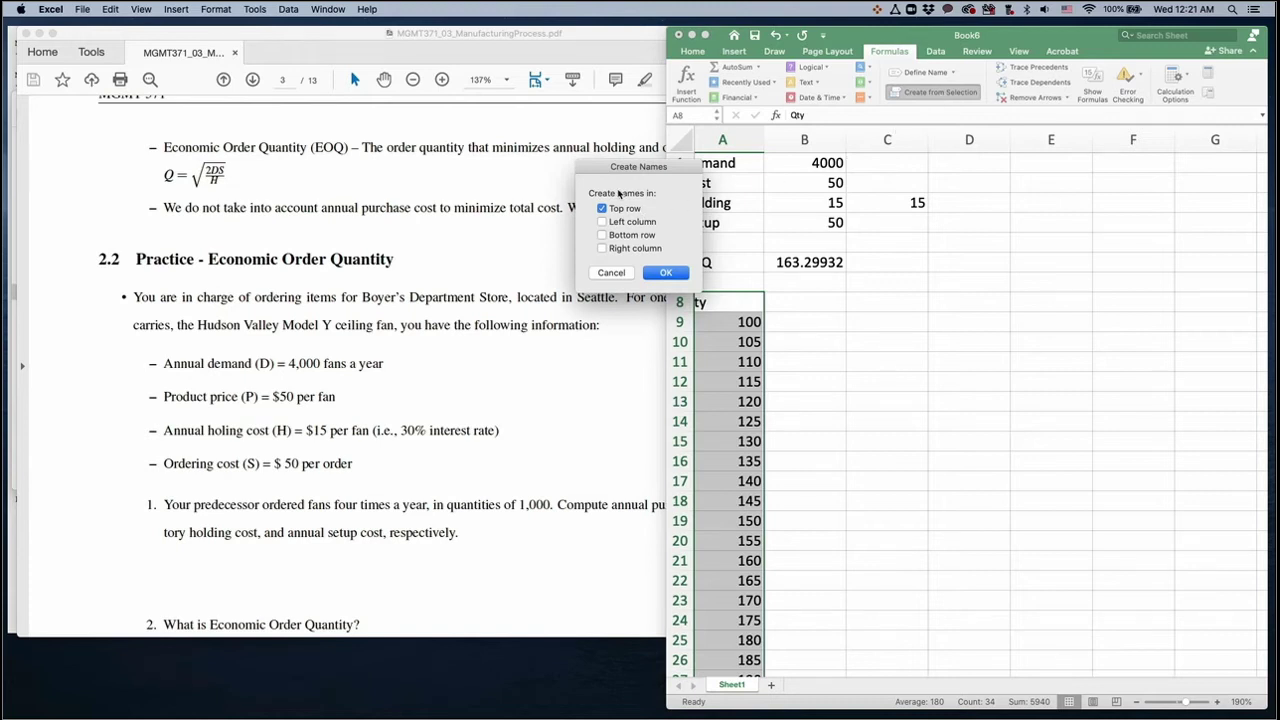
{"action": "left_click", "coordinate": [666, 273]}
{"action": "scroll", "coordinate": [729, 318], "scroll_direction": "left", "scroll_amount": 2}
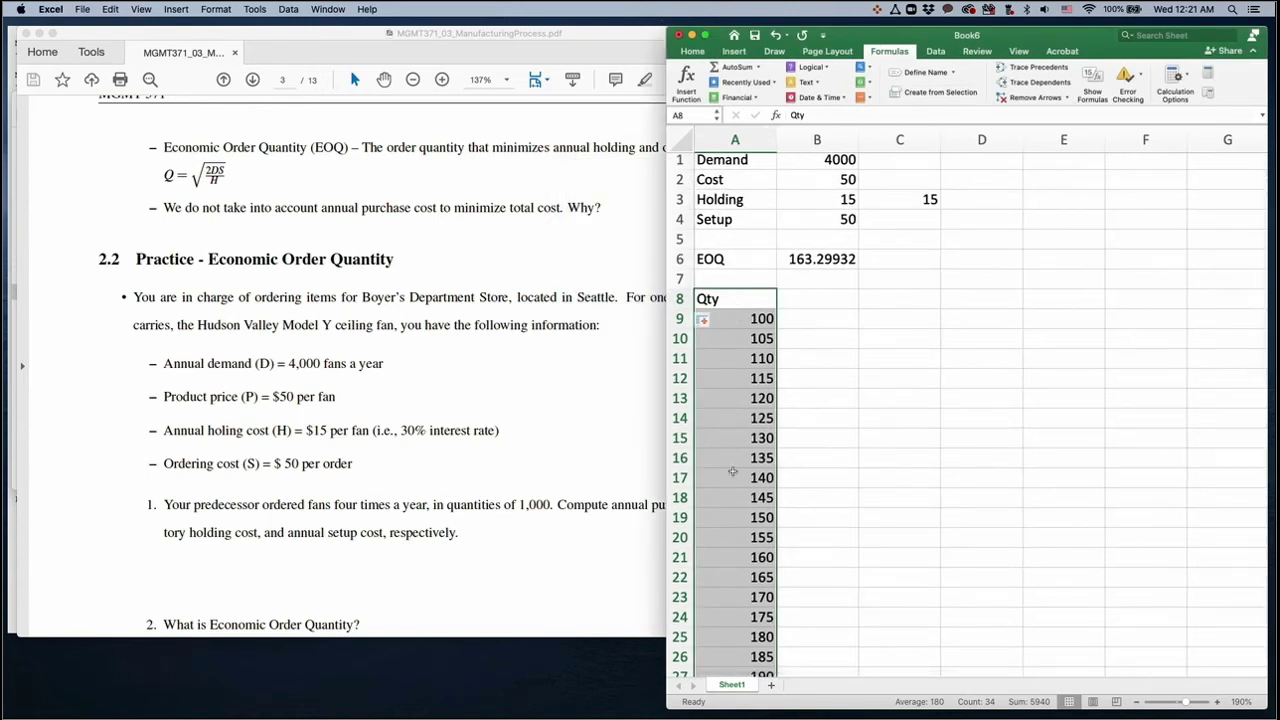
- Enter the column headers Setup, Holding and Total in B8:D8 beside Qty
{"action": "left_click", "coordinate": [822, 301]}
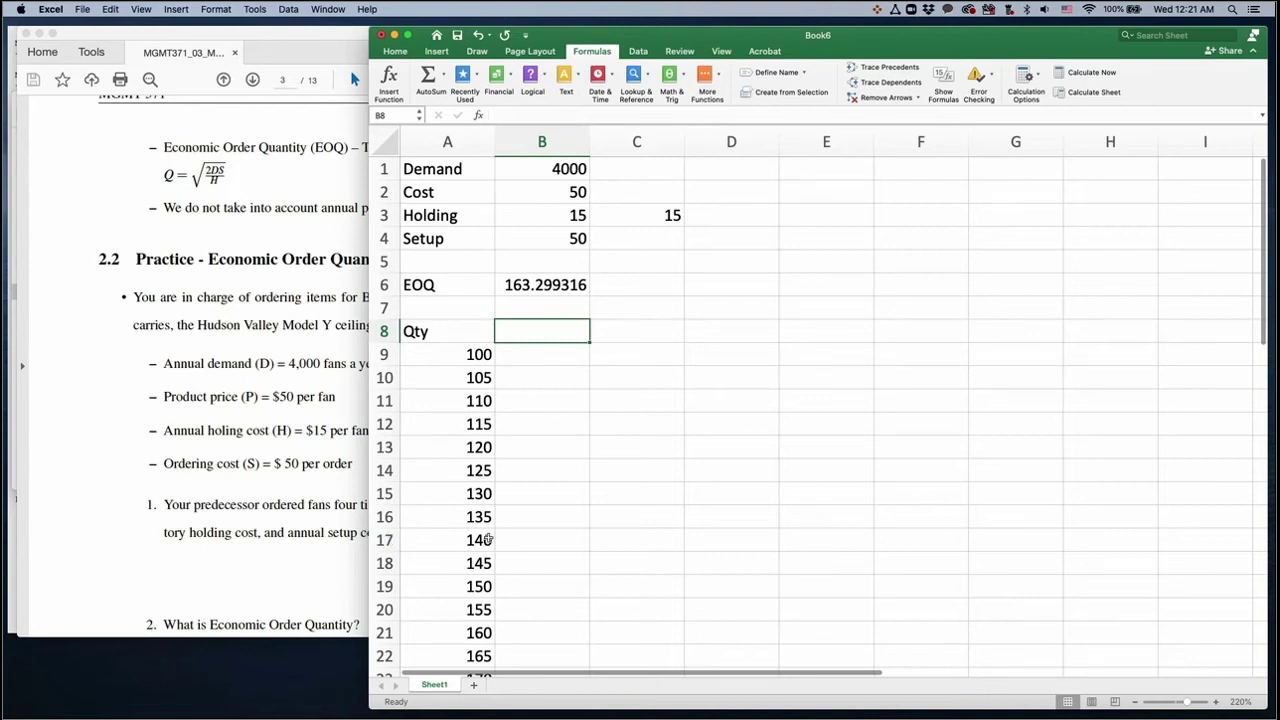
{"action": "type", "text": "Setup"}
{"action": "key", "text": "Tab"}
{"action": "type", "text": "Holding"}
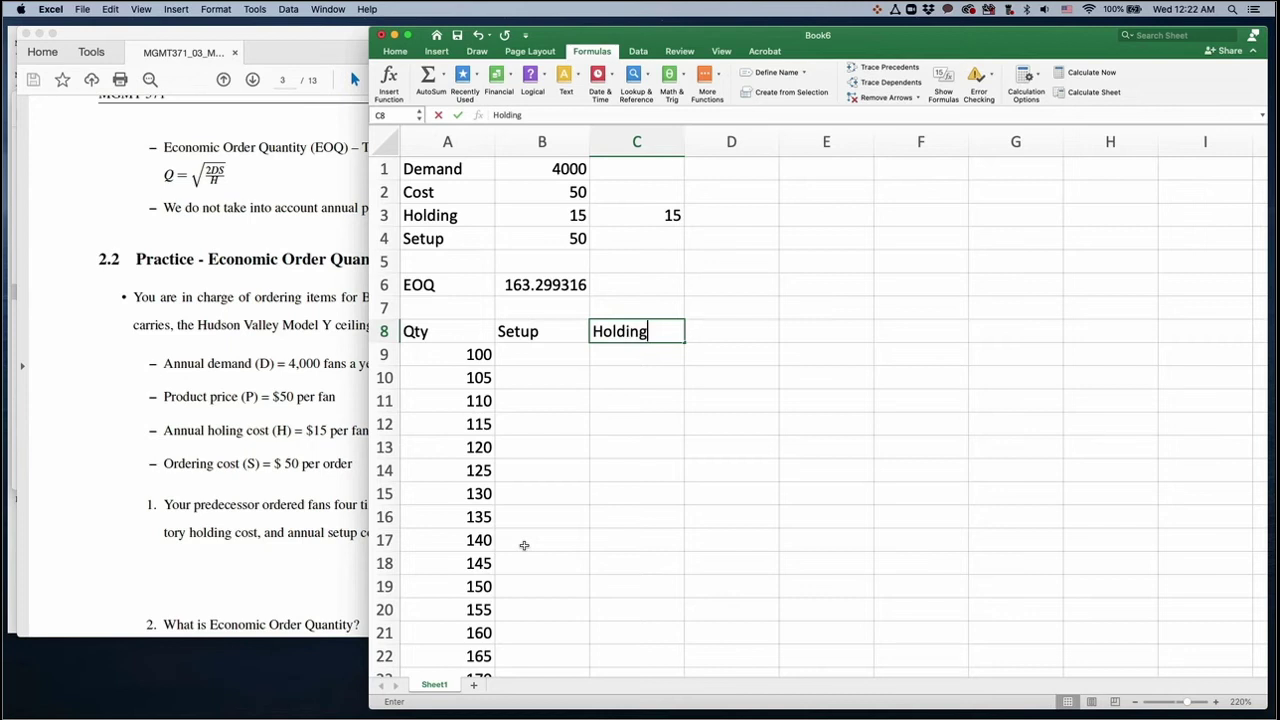
{"action": "key", "text": "Tab"}
{"action": "type", "text": "Total"}
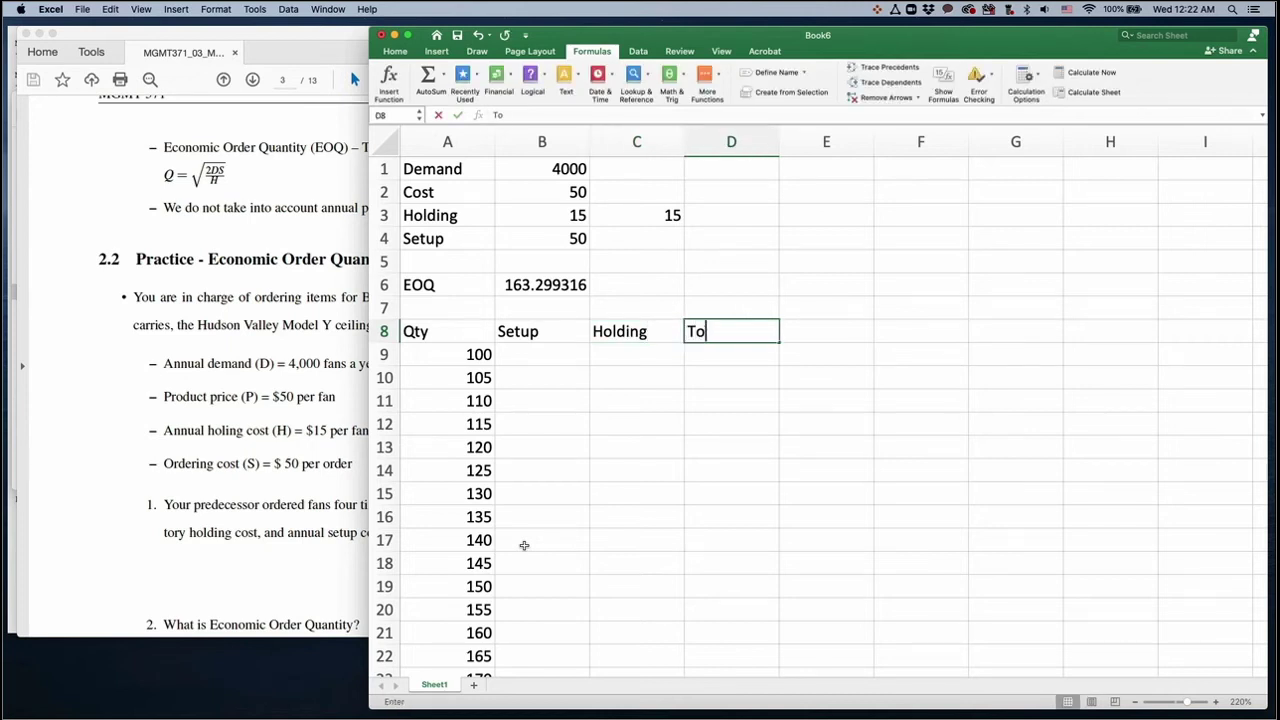
{"action": "key", "text": "Return"}
- Check the annual ordering cost formula in the PDF notes, and calculate the first setup cost in B9 with =demand/qty*setup
{"action": "key", "text": "Left"}
{"action": "key", "text": "Left"}
{"action": "type", "text": "="}
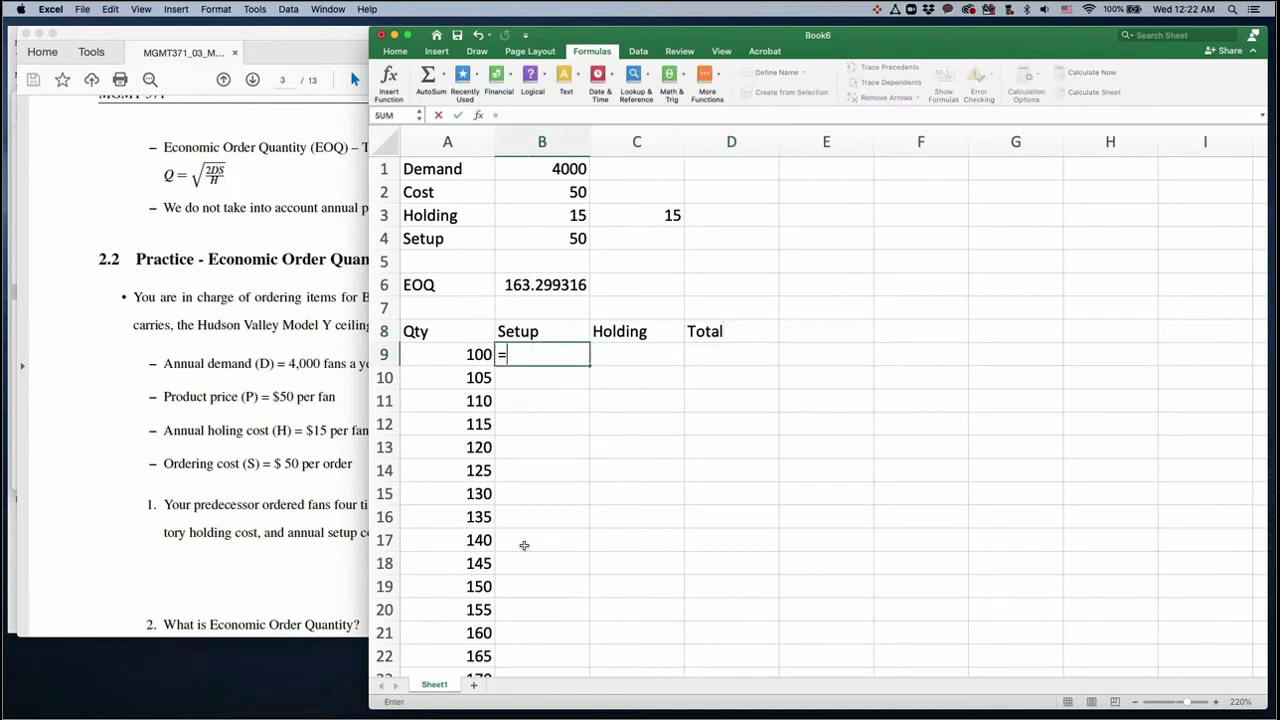
{"action": "left_click", "coordinate": [272, 538]}
{"action": "scroll", "coordinate": [281, 477], "scroll_direction": "up", "scroll_amount": 10}
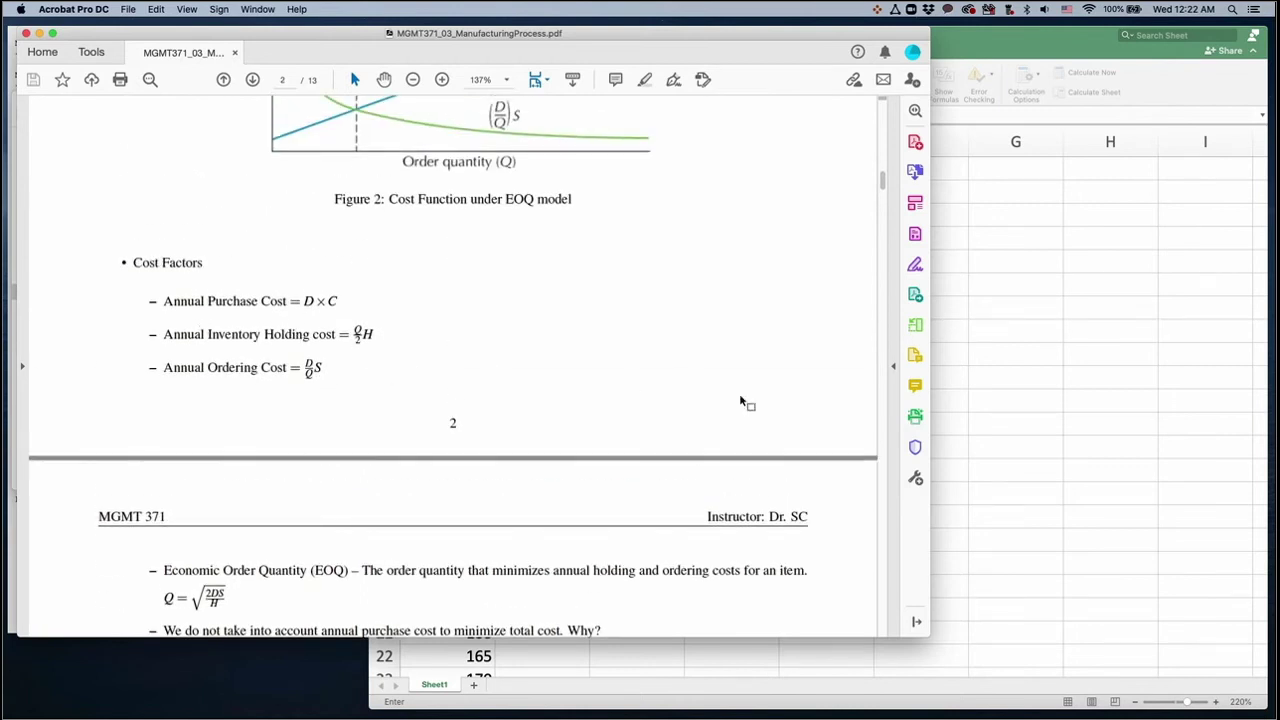
{"action": "left_click", "coordinate": [1110, 416]}
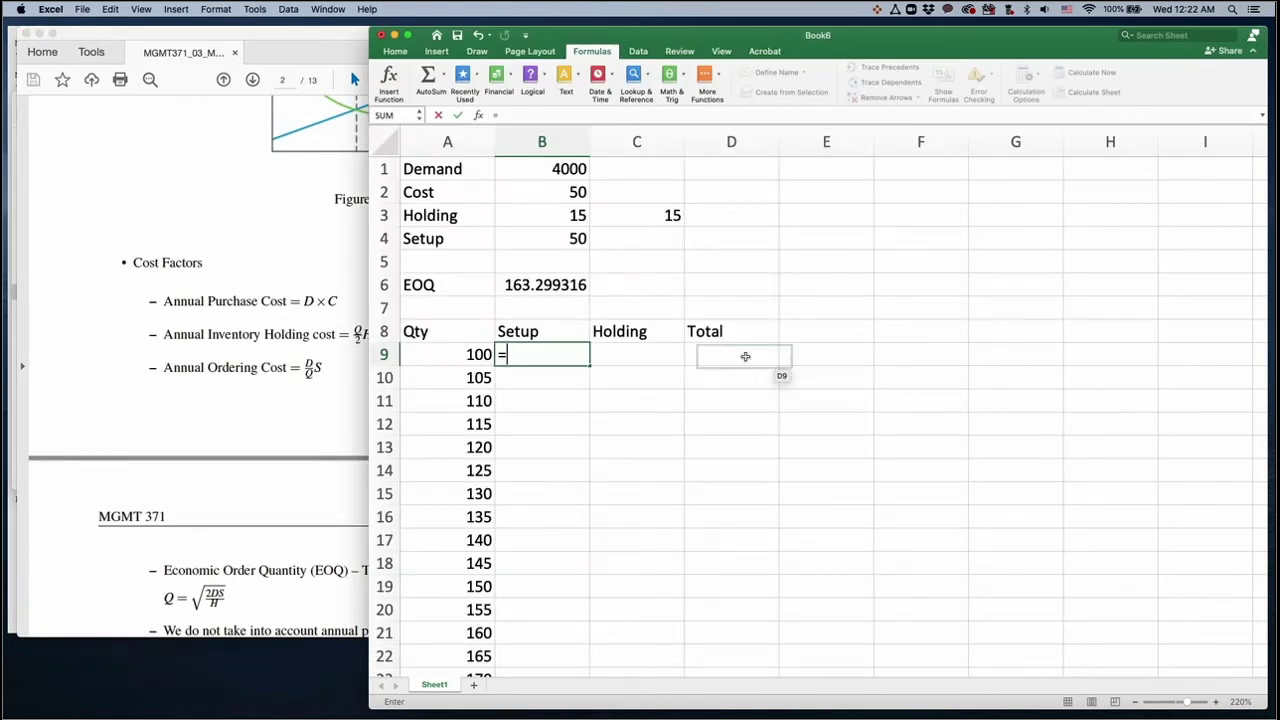
{"action": "type", "text": "d"}
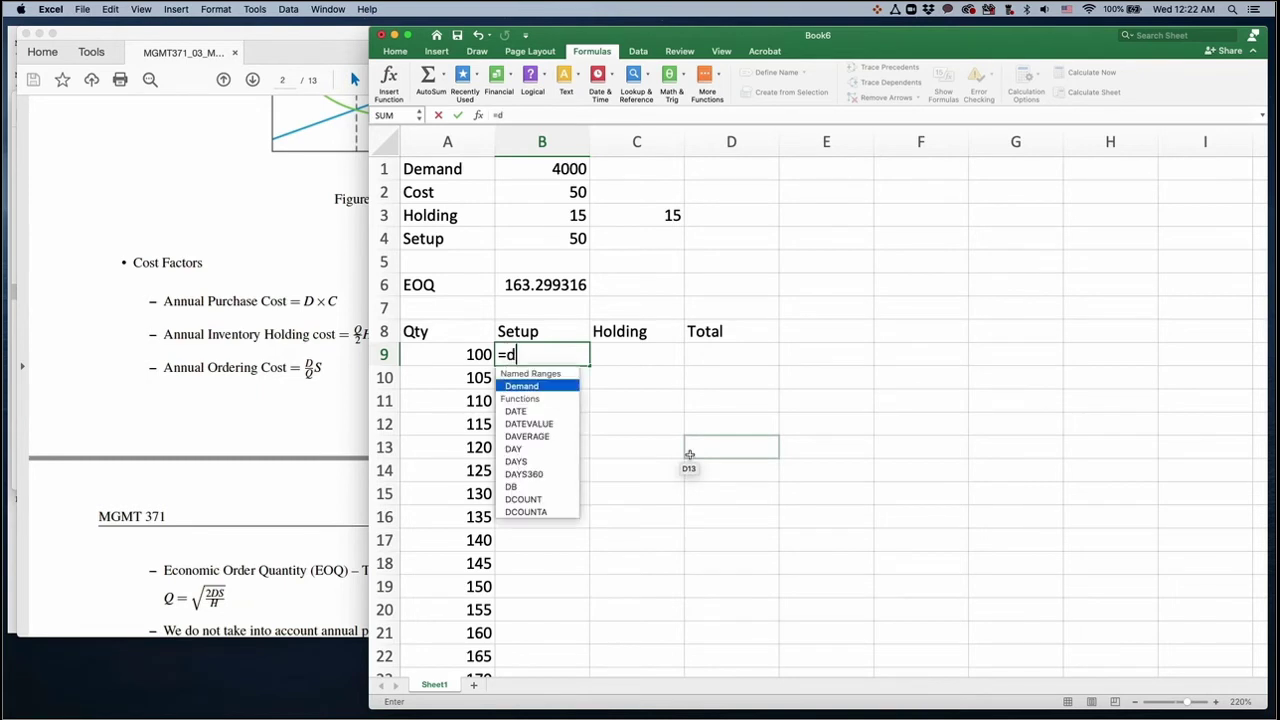
{"action": "type", "text": "emand/"}
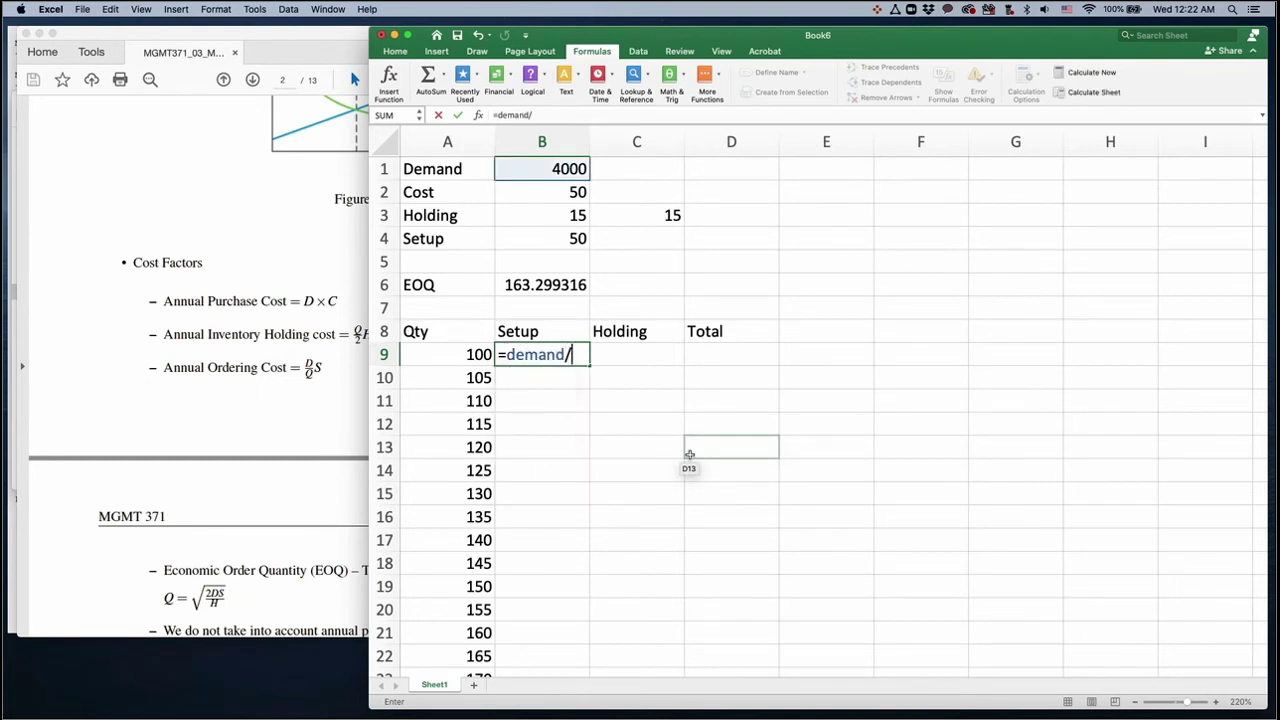
{"action": "type", "text": "q"}
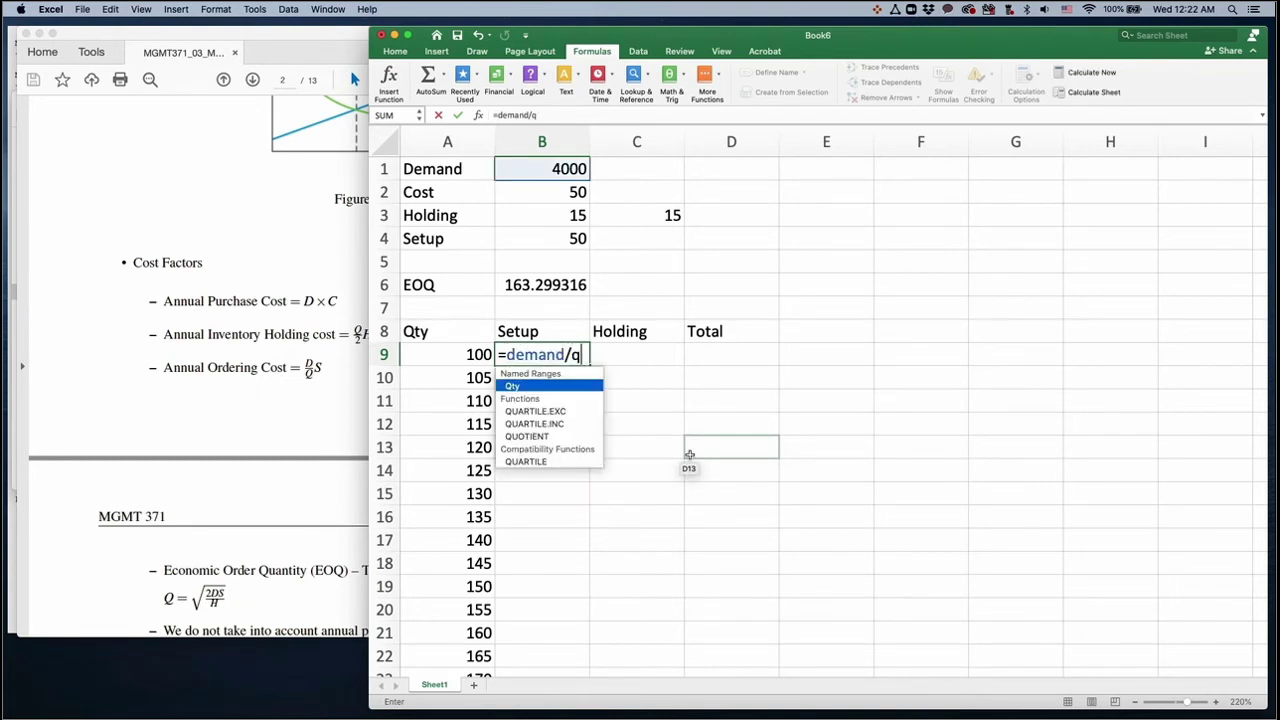
{"action": "type", "text": "ty*"}
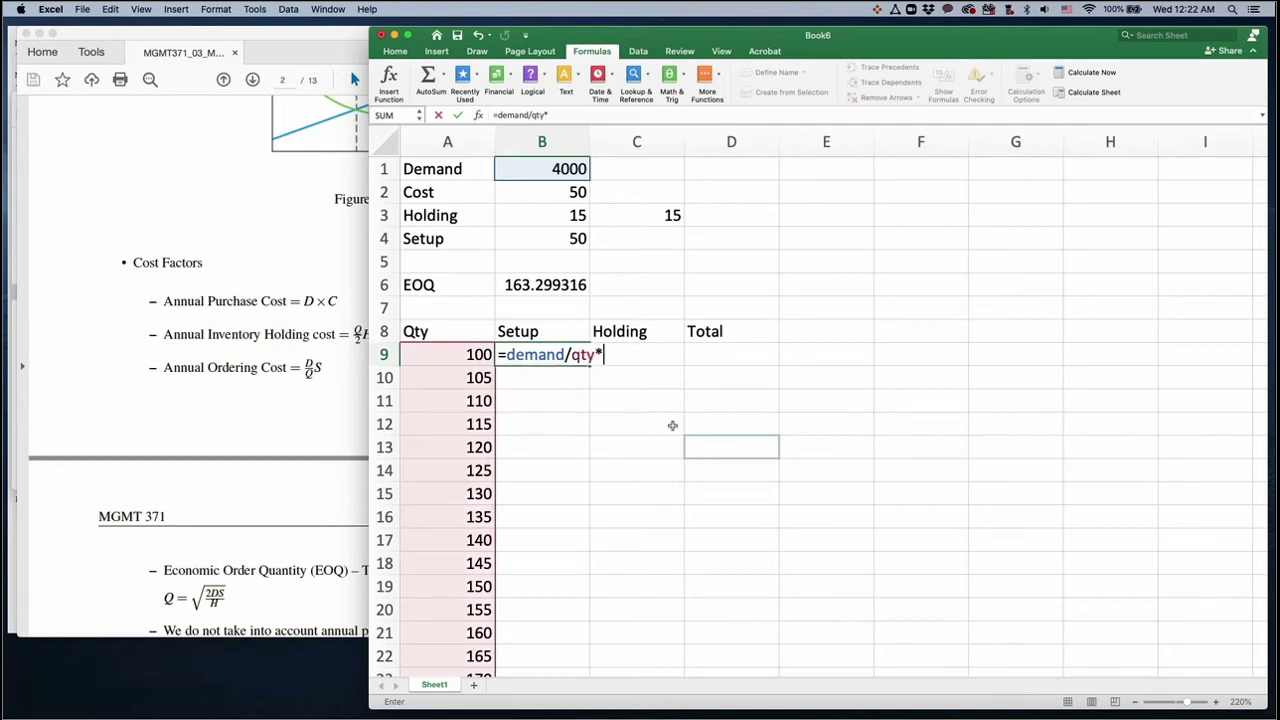
{"action": "type", "text": "setup"}
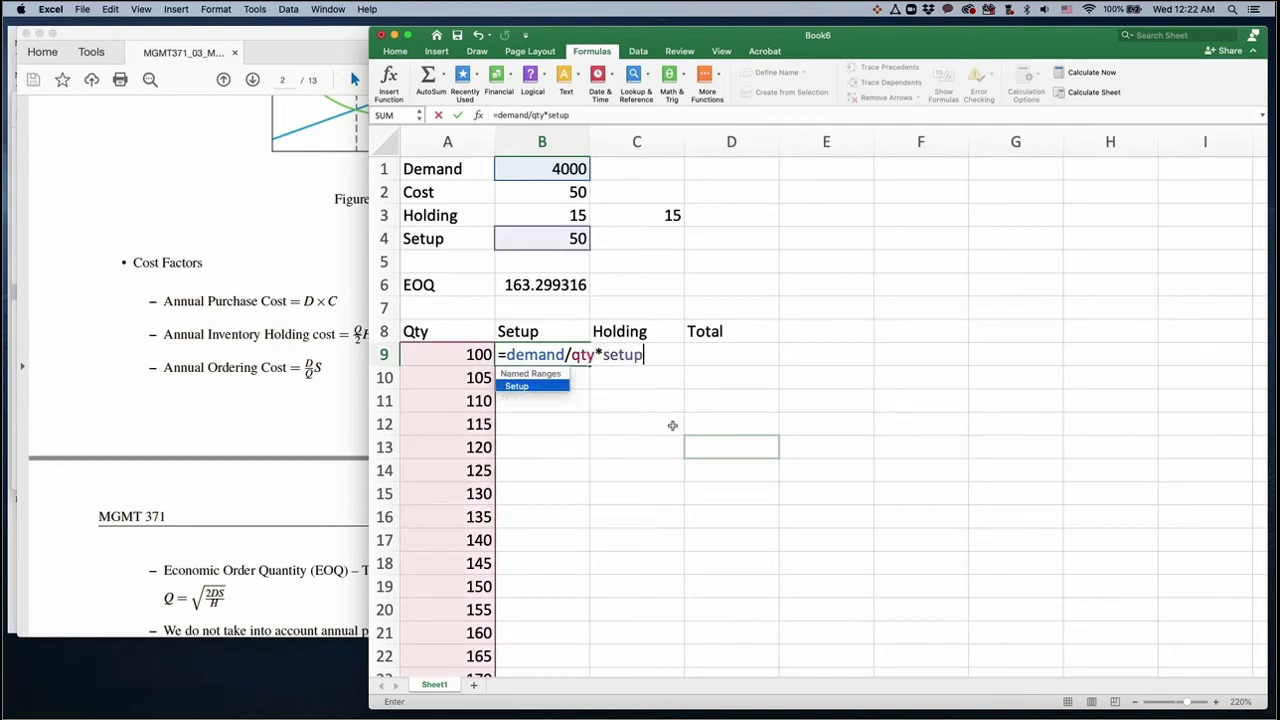
{"action": "key", "text": "Return"}
- Calculate the holding cost for the first quantity in C9 with the formula =qty/2*holding
{"action": "key", "text": "Up"}
{"action": "key", "text": "Right"}
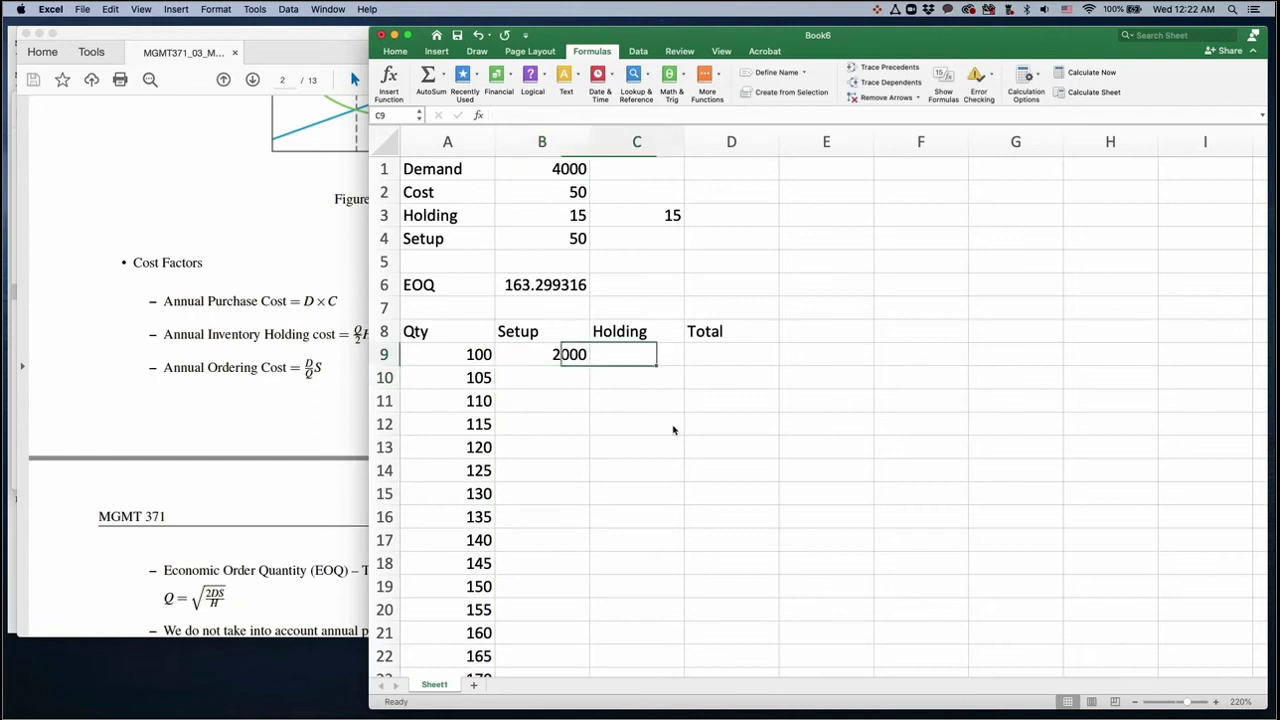
{"action": "type", "text": "="}
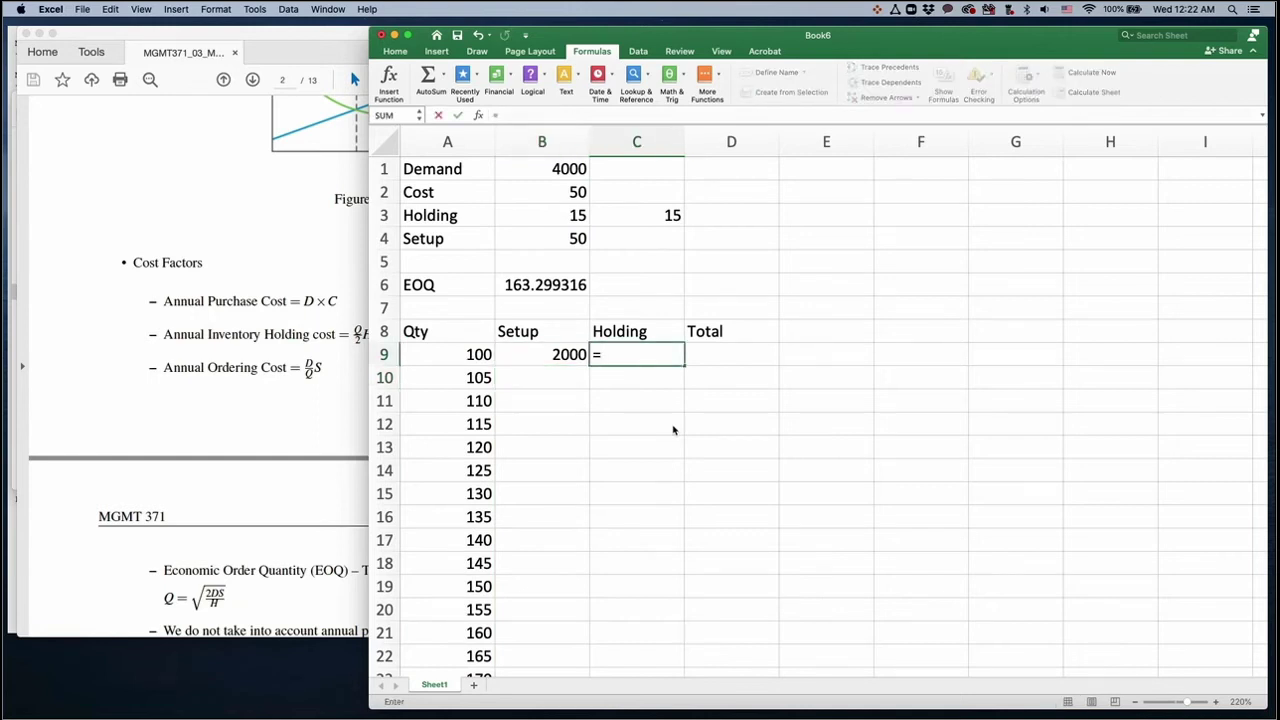
{"action": "type", "text": "qty"}
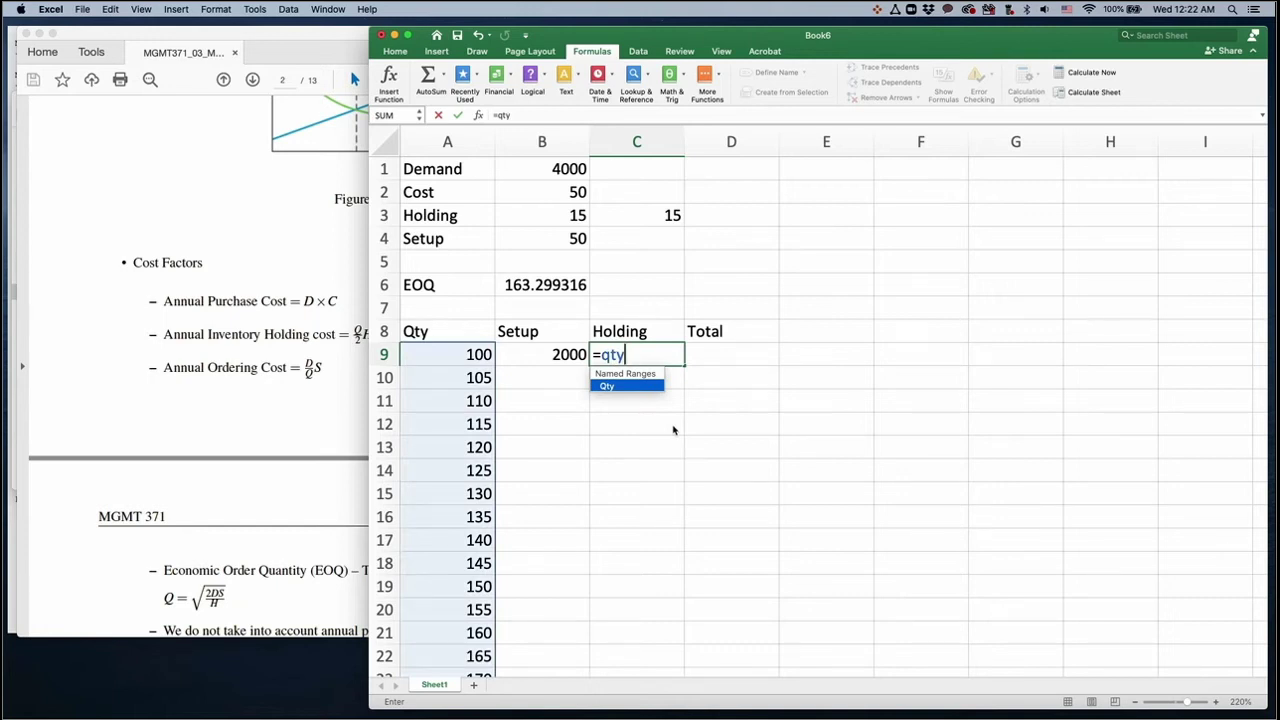
{"action": "type", "text": "/2"}
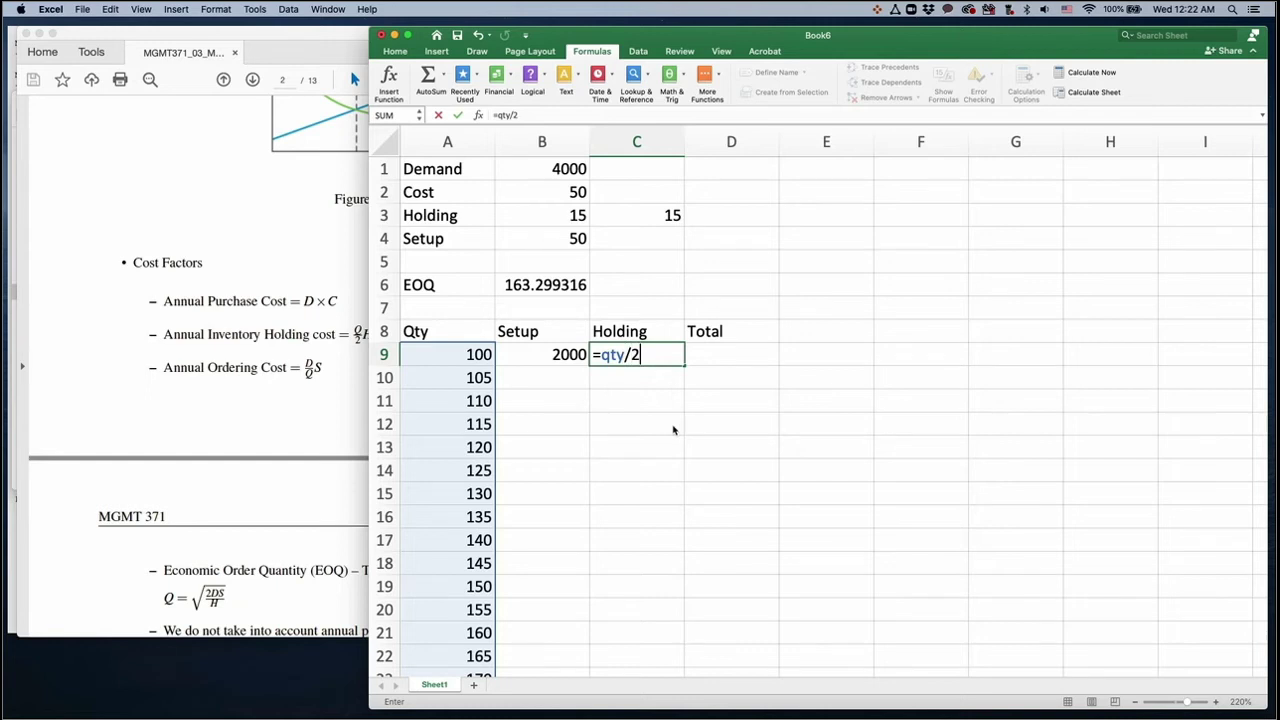
{"action": "type", "text": "*holding"}
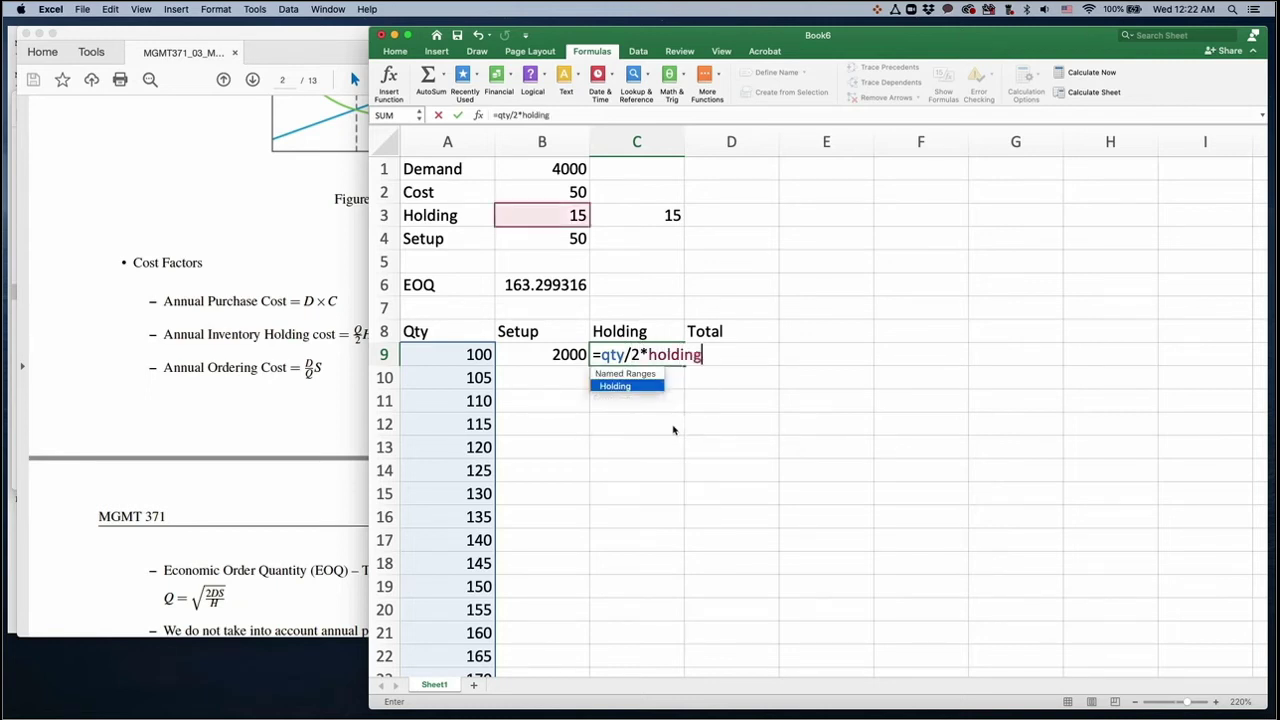
{"action": "key", "text": "Return"}
- Calculate the total cost for the first quantity in D9 with the formula =B9+C9
{"action": "key", "text": "Up"}
{"action": "key", "text": "Right"}
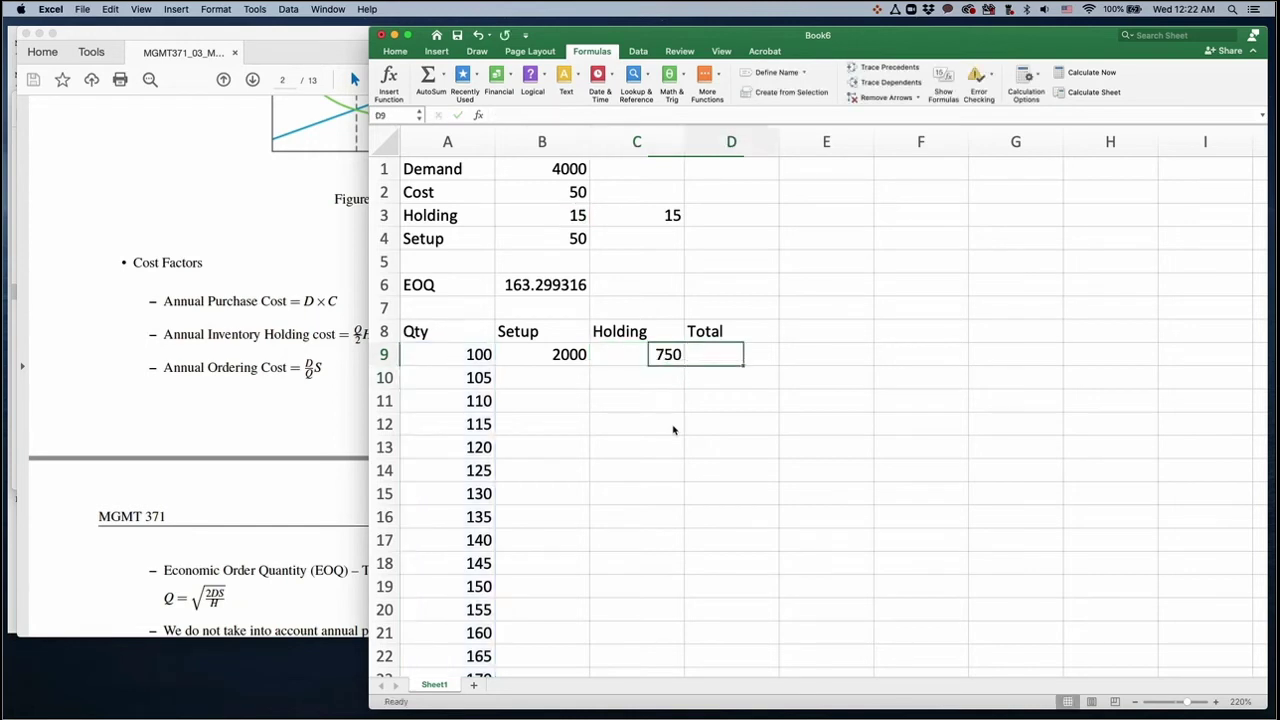
{"action": "type", "text": "="}
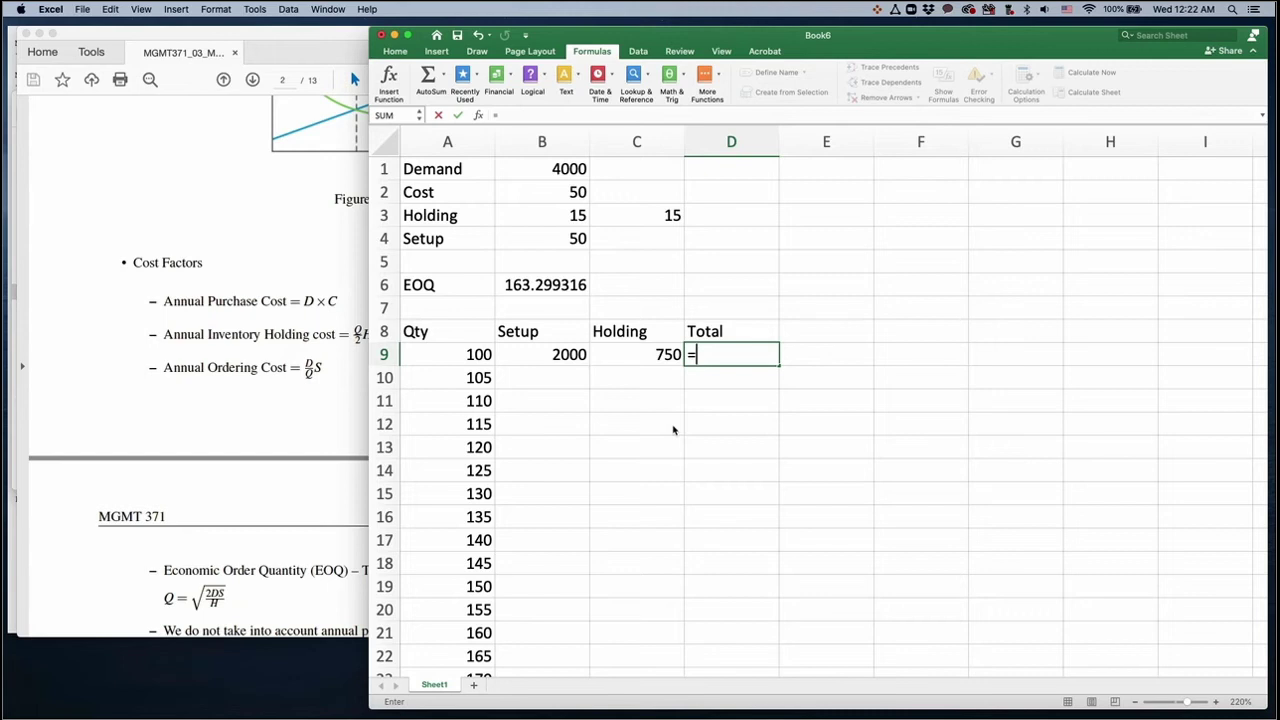
{"action": "key", "text": "Left"}
{"action": "type", "text": "+"}
{"action": "key", "text": "Left"}
{"action": "key", "text": "Left"}
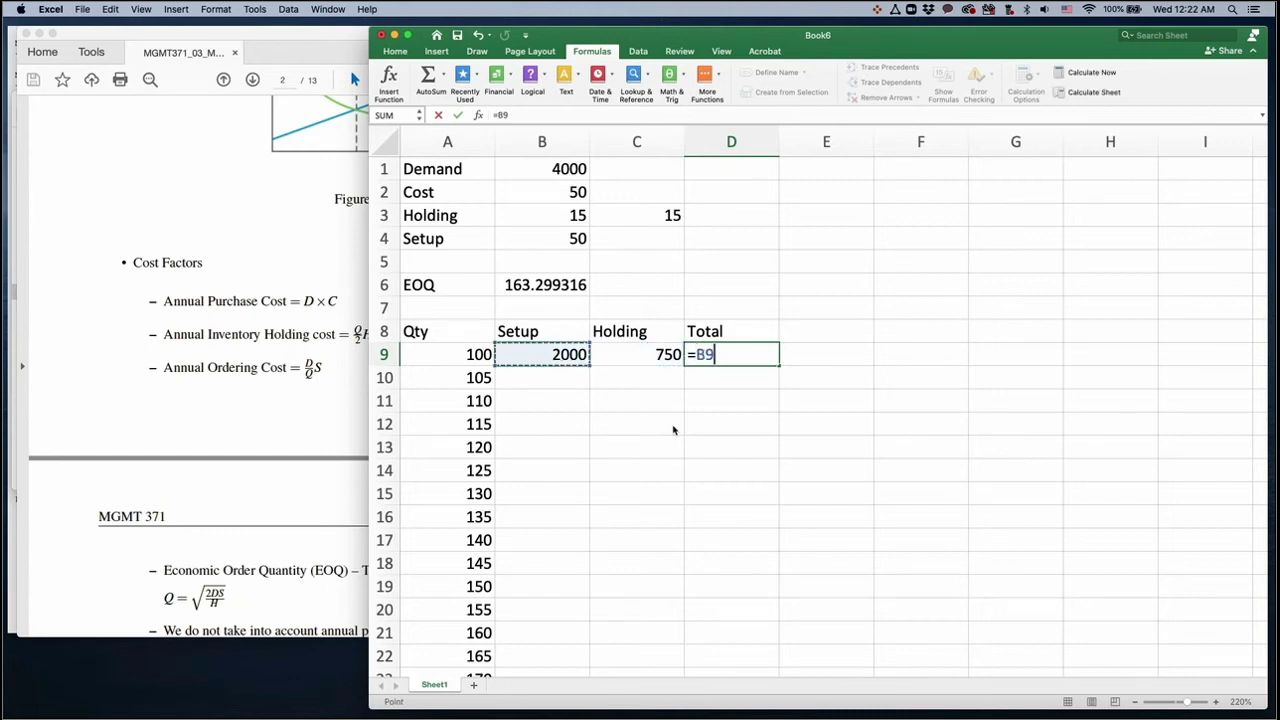
{"action": "key", "text": "Return"}
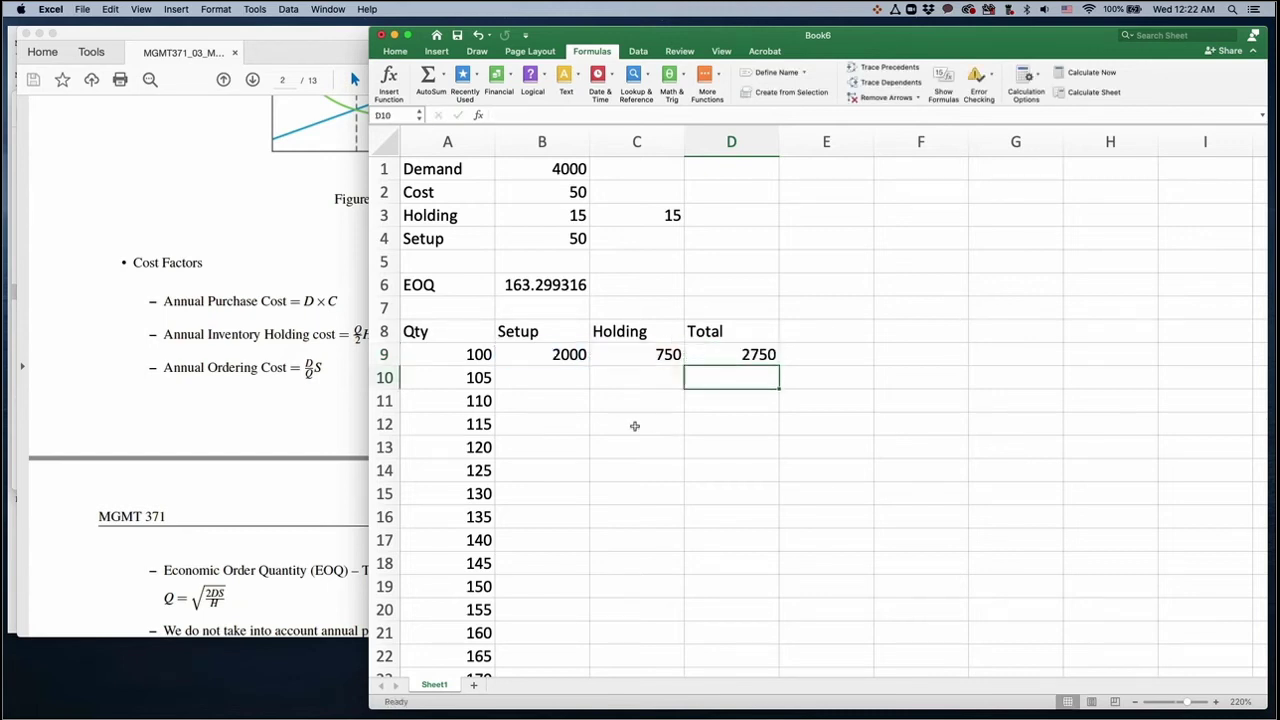
- Fill the setup, holding and total formulas in B9:D9 down to row 41, alongside every quantity
{"action": "left_click_drag", "start_coordinate": [566, 355], "coordinate": [722, 356]}
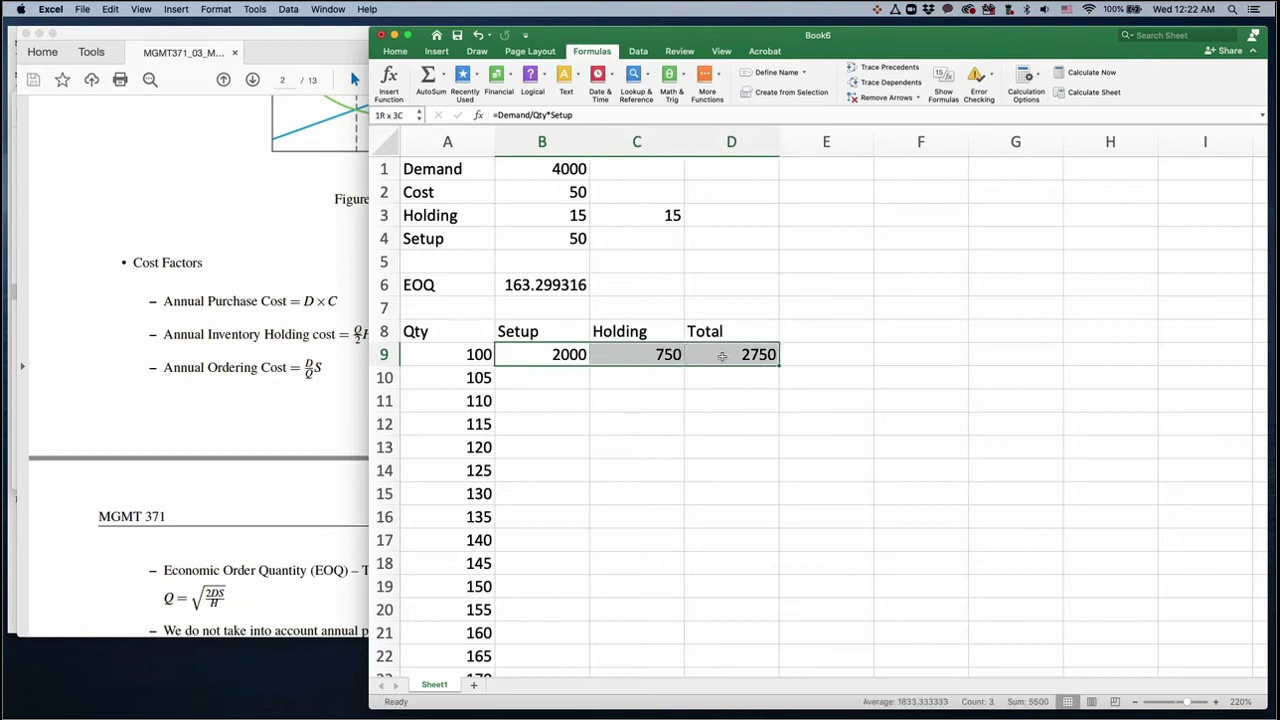
{"action": "double_click", "coordinate": [779, 366]}
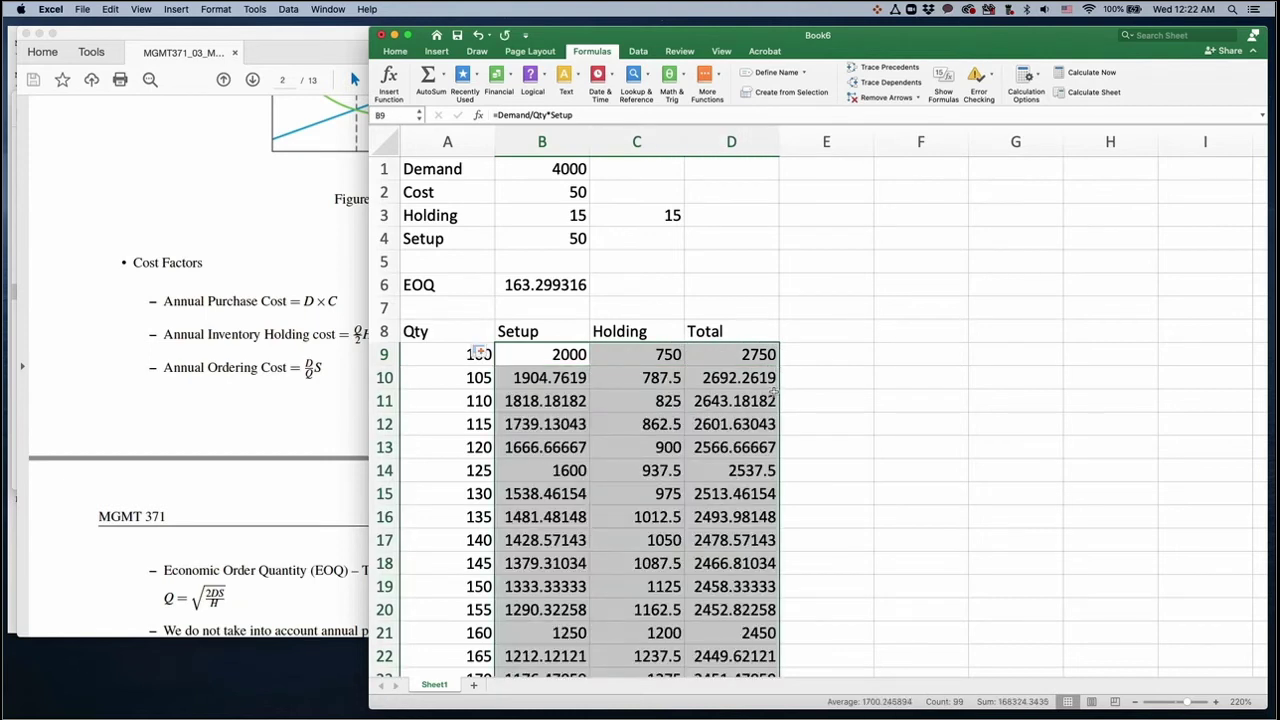
{"action": "scroll", "coordinate": [794, 415], "scroll_direction": "down", "scroll_amount": 5}
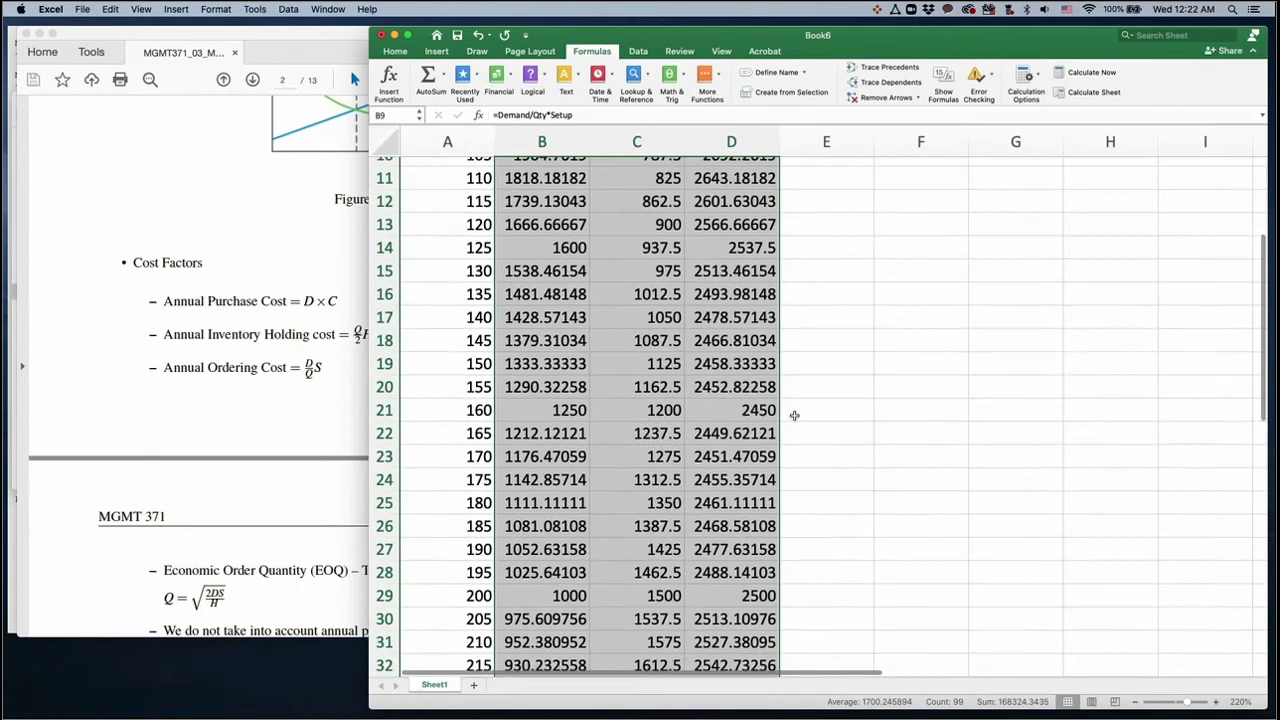
{"action": "scroll", "coordinate": [794, 415], "scroll_direction": "up", "scroll_amount": 5}
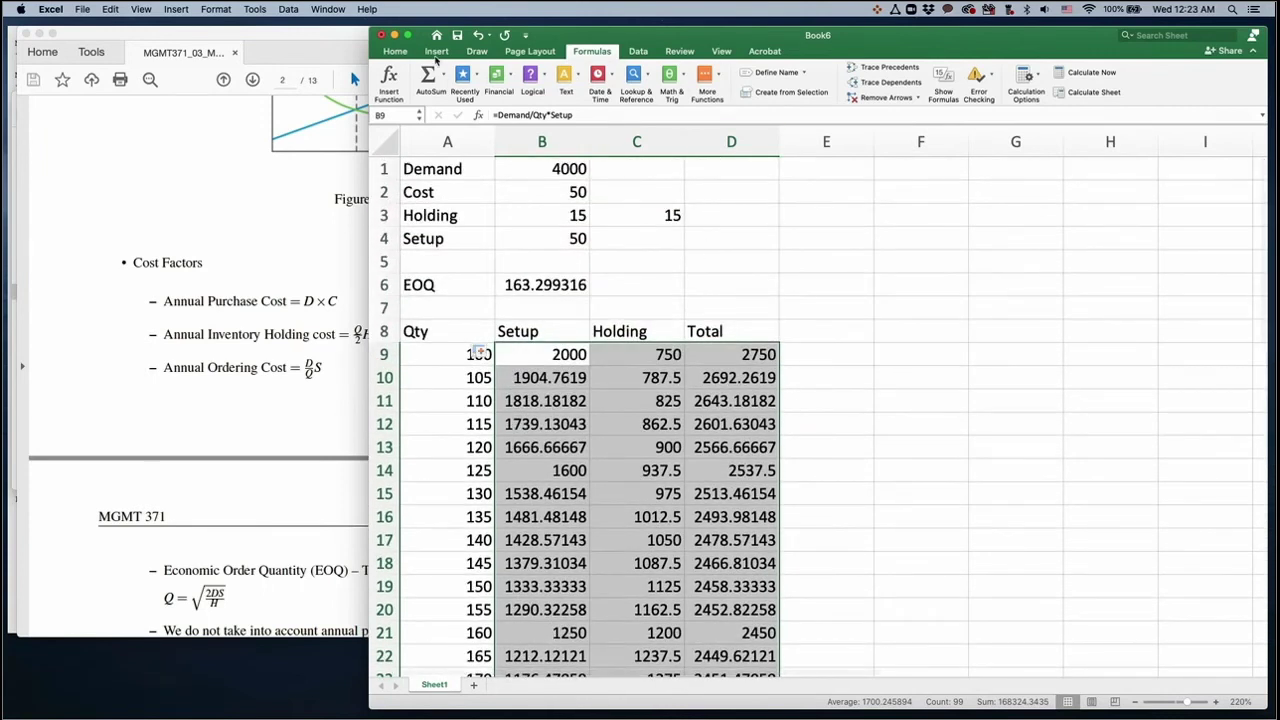
- Format the setup, holding and total costs in B9:D41 as numbers with one decimal place
{"action": "left_click", "coordinate": [398, 52]}
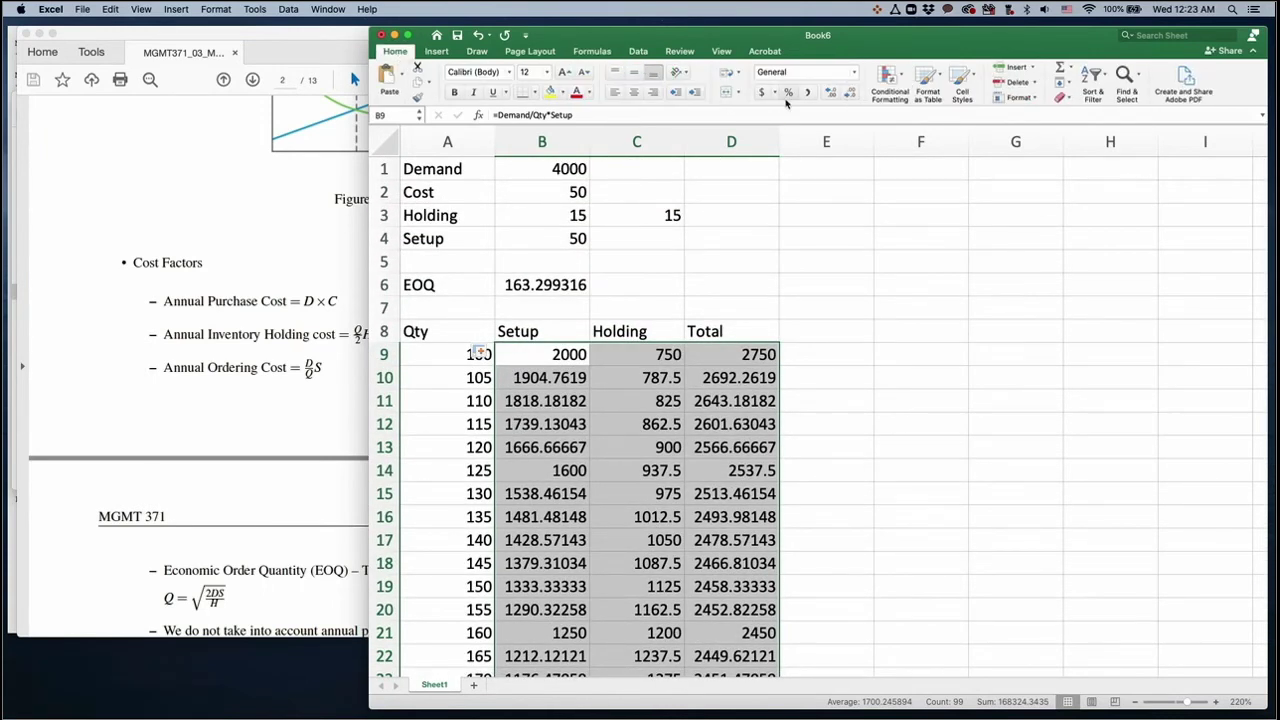
{"action": "left_click", "coordinate": [832, 93]}
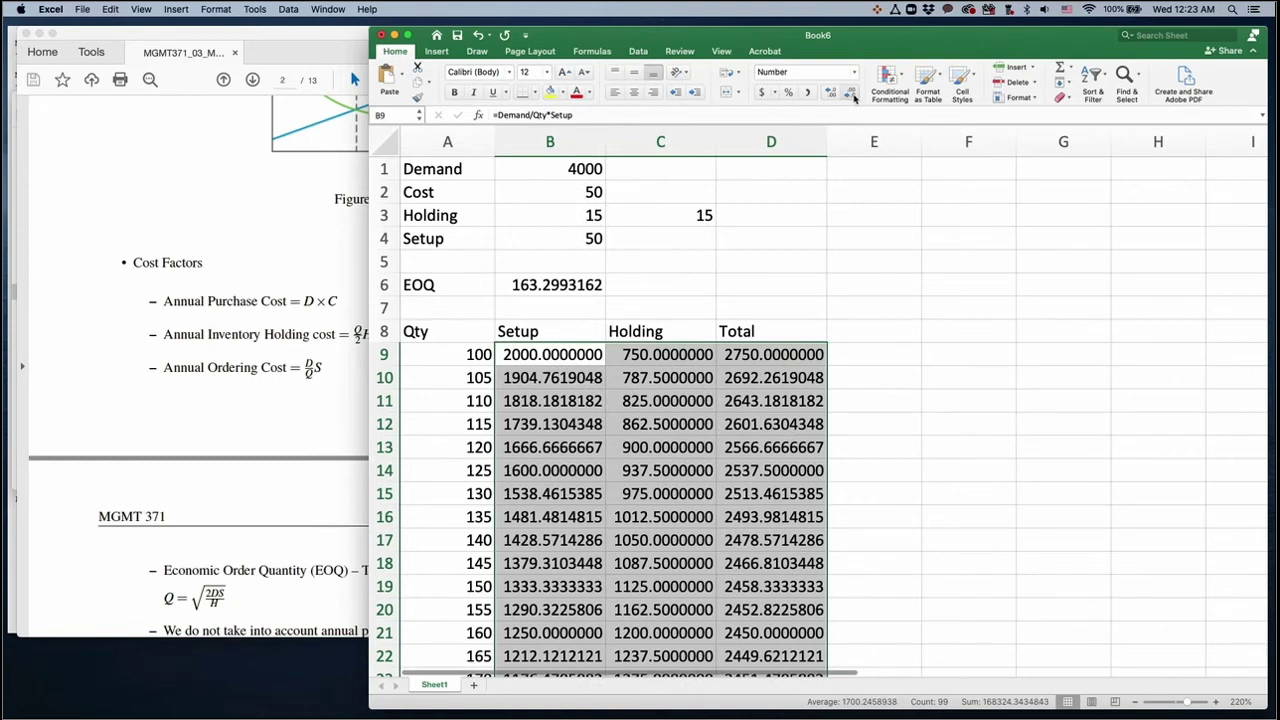
{"action": "left_click", "coordinate": [851, 94]}
{"action": "left_click", "coordinate": [851, 94]}
{"action": "left_click", "coordinate": [851, 94]}
{"action": "left_click", "coordinate": [852, 95]}
{"action": "left_click", "coordinate": [853, 96]}
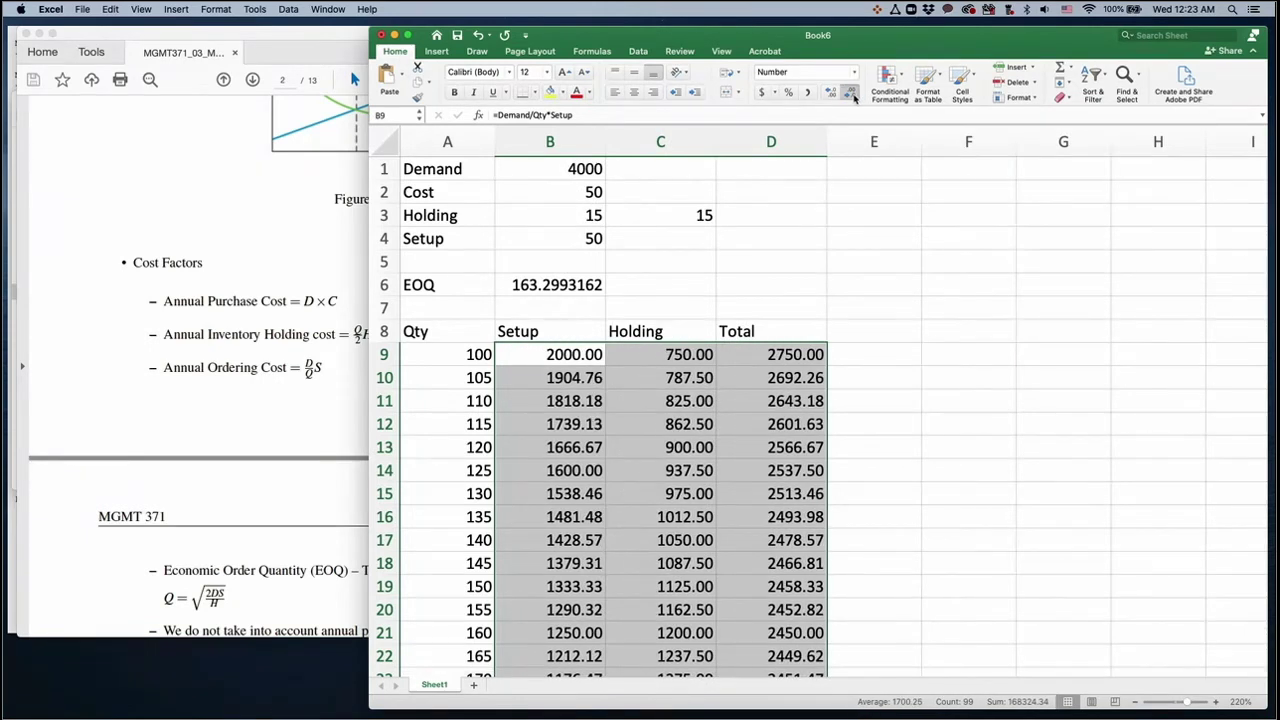
{"action": "left_click", "coordinate": [853, 96]}
- Examine how the setup, holding and total costs change down the table, and locate the lowest total and its order quantity
{"action": "scroll", "coordinate": [820, 383], "scroll_direction": "down", "scroll_amount": 3}
{"action": "scroll", "coordinate": [820, 383], "scroll_direction": "down", "scroll_amount": 2}
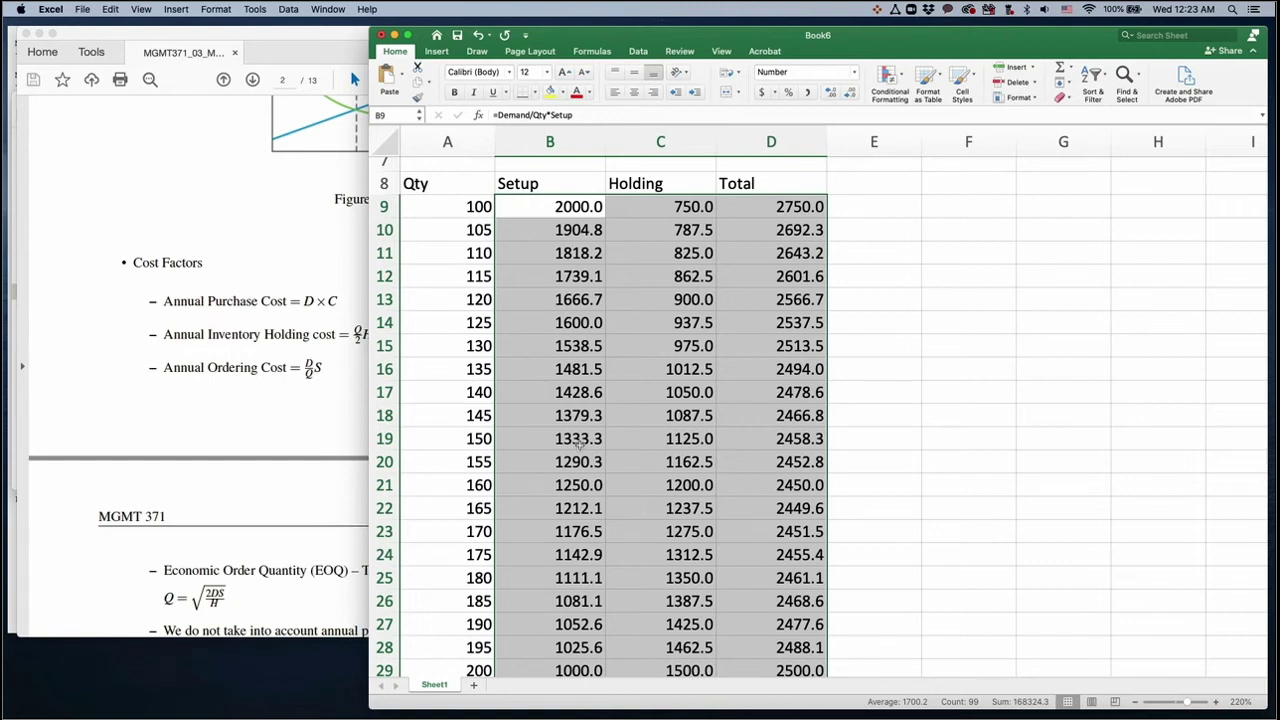
{"action": "scroll", "coordinate": [578, 445], "scroll_direction": "down", "scroll_amount": 5}
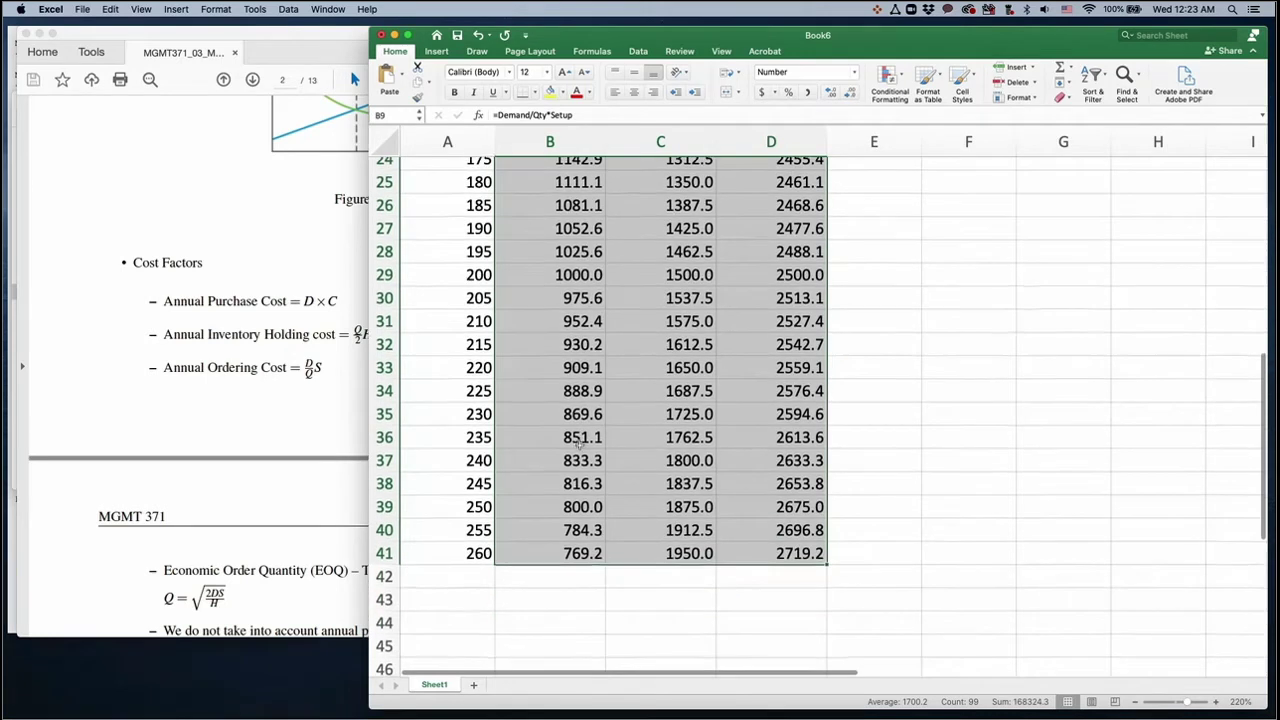
{"action": "scroll", "coordinate": [580, 445], "scroll_direction": "up", "scroll_amount": 7}
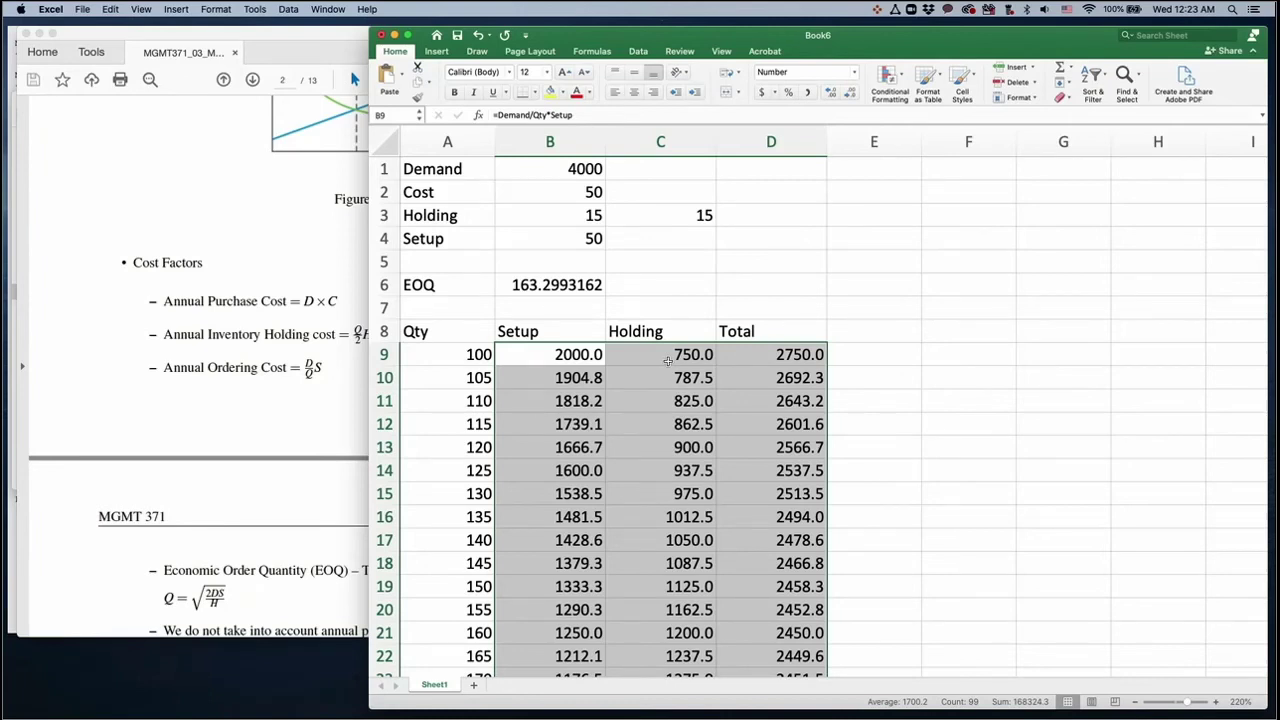
{"action": "scroll", "coordinate": [667, 361], "scroll_direction": "down", "scroll_amount": 4}
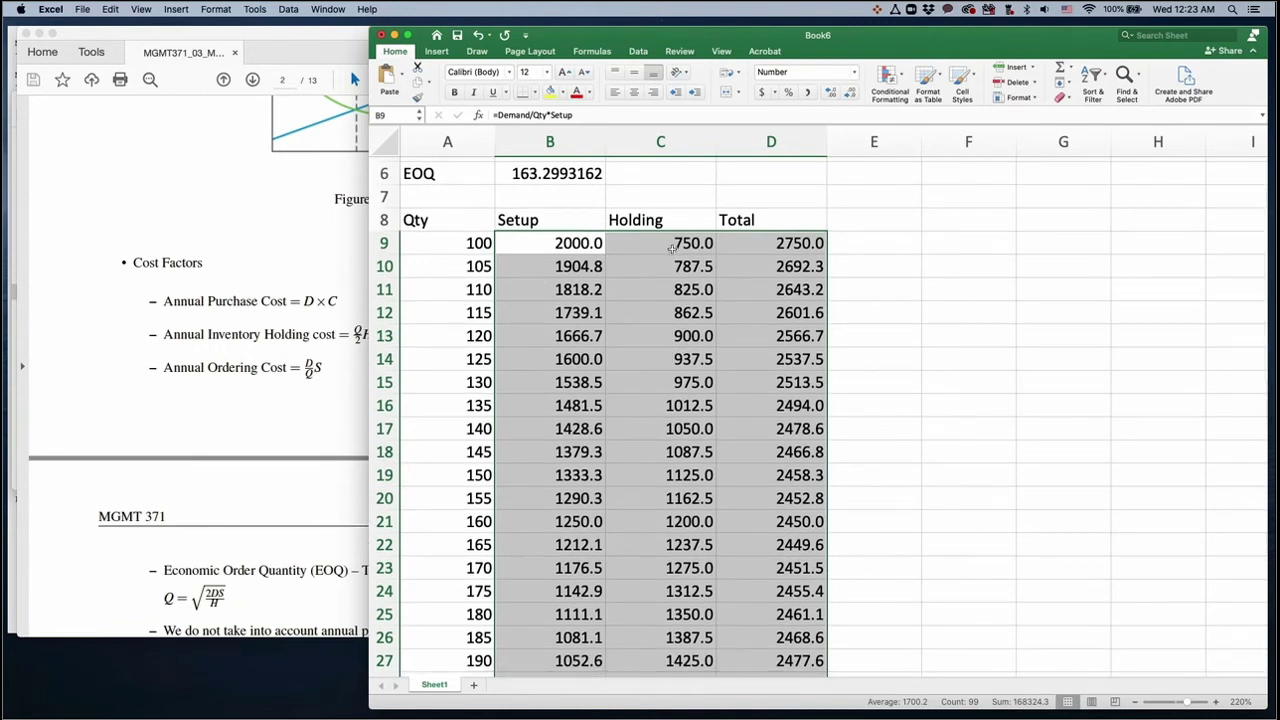
{"action": "scroll", "coordinate": [672, 249], "scroll_direction": "down", "scroll_amount": 2}
{"action": "scroll", "coordinate": [672, 249], "scroll_direction": "up", "scroll_amount": 3}
{"action": "scroll", "coordinate": [672, 249], "scroll_direction": "down", "scroll_amount": 1}
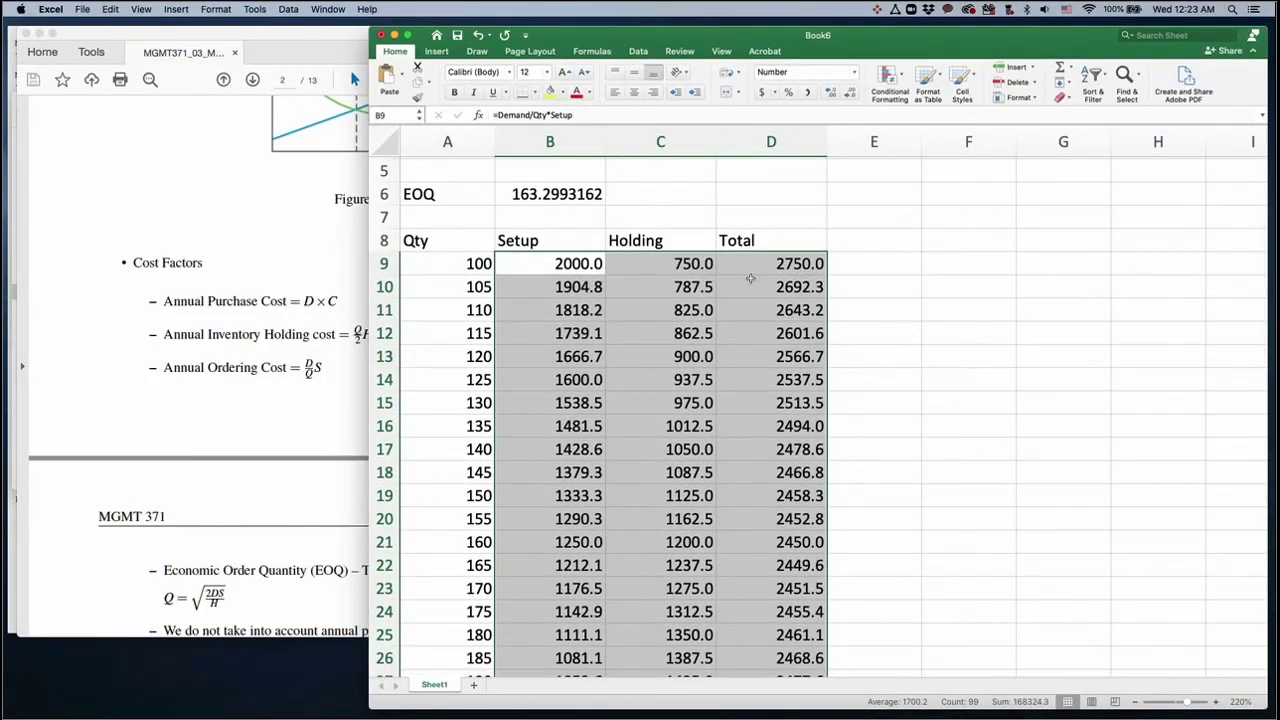
{"action": "scroll", "coordinate": [750, 278], "scroll_direction": "down", "scroll_amount": 3}
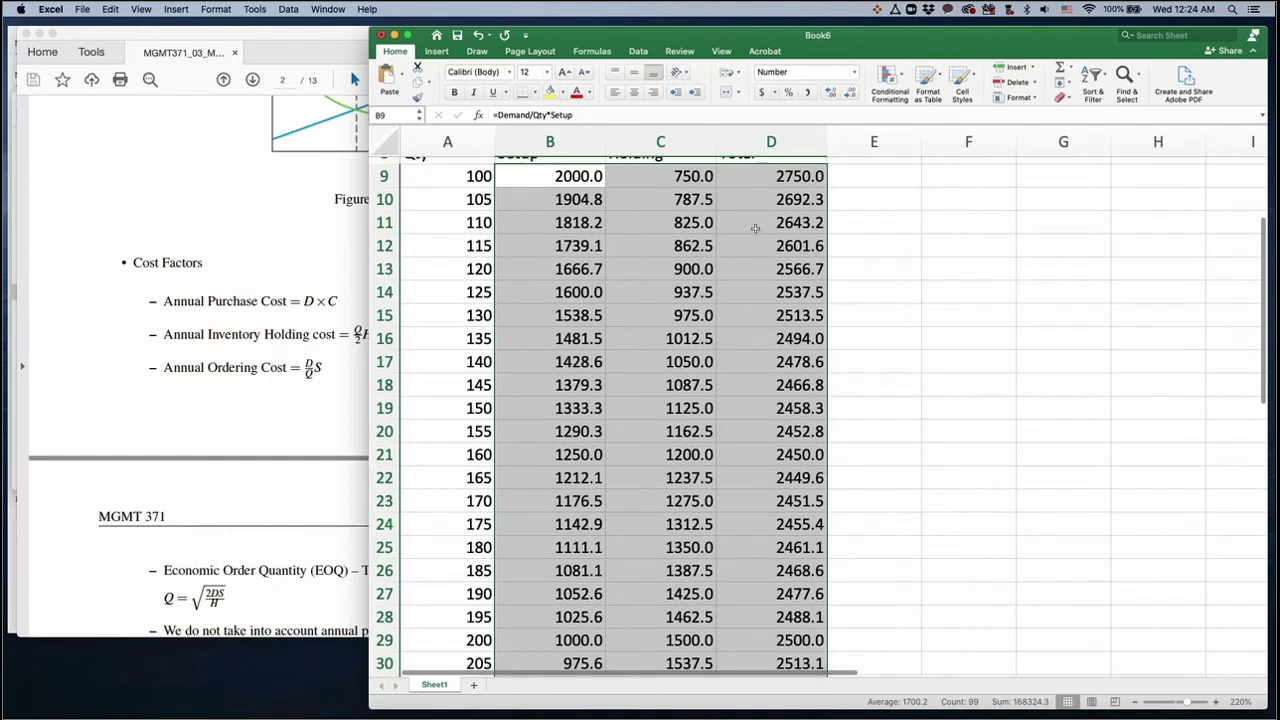
{"action": "scroll", "coordinate": [748, 425], "scroll_direction": "down", "scroll_amount": 5}
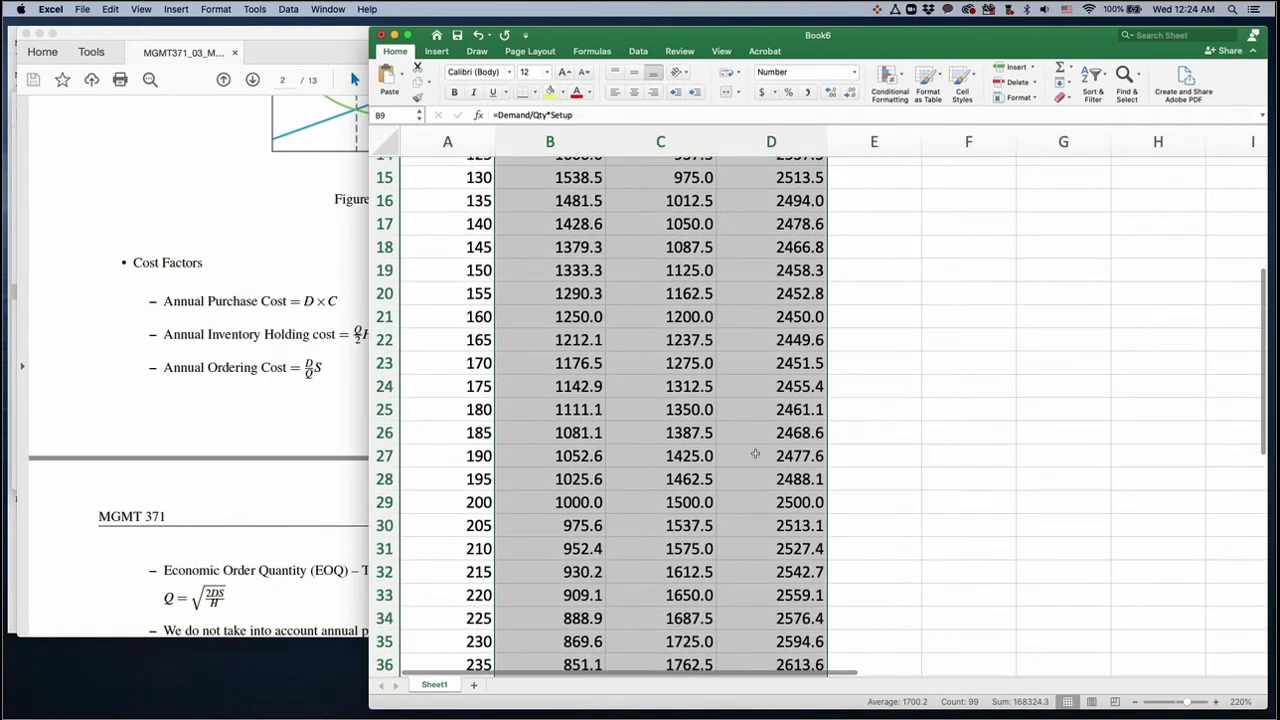
{"action": "scroll", "coordinate": [757, 470], "scroll_direction": "up", "scroll_amount": 4}
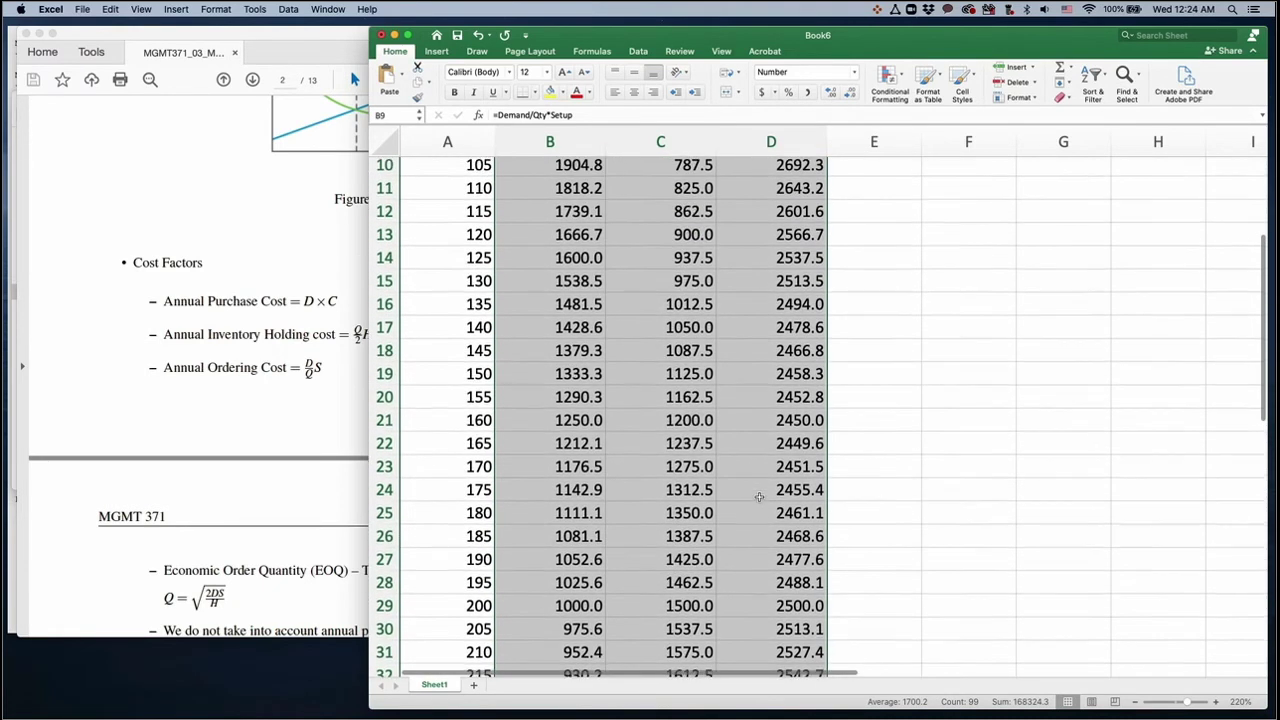
{"action": "scroll", "coordinate": [759, 497], "scroll_direction": "up", "scroll_amount": 1}
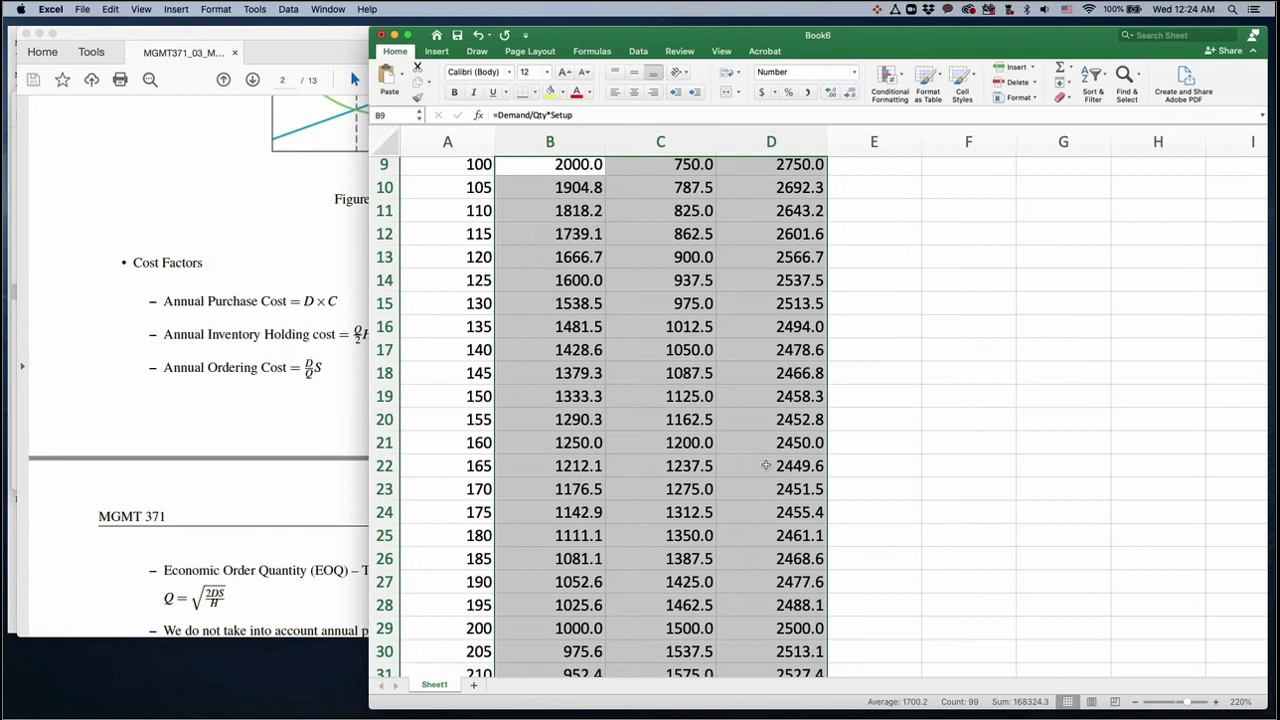
{"action": "left_click", "coordinate": [765, 465]}
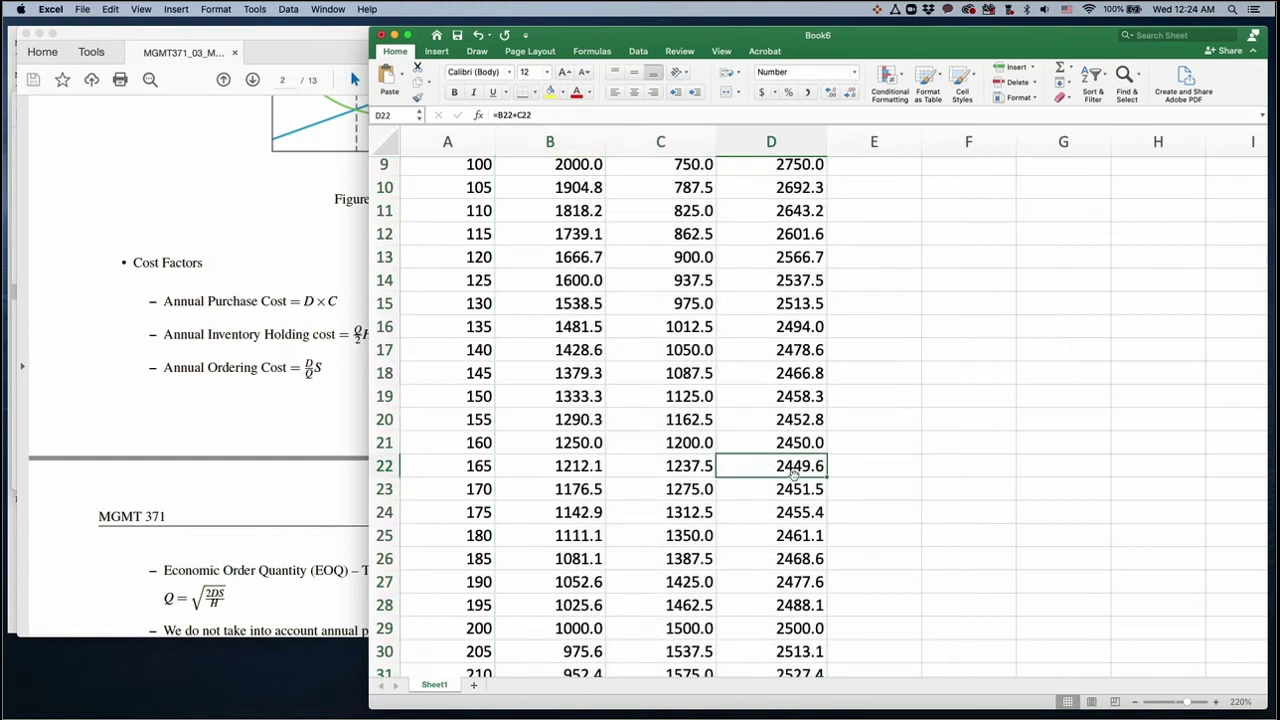
{"action": "left_click", "coordinate": [465, 465]}
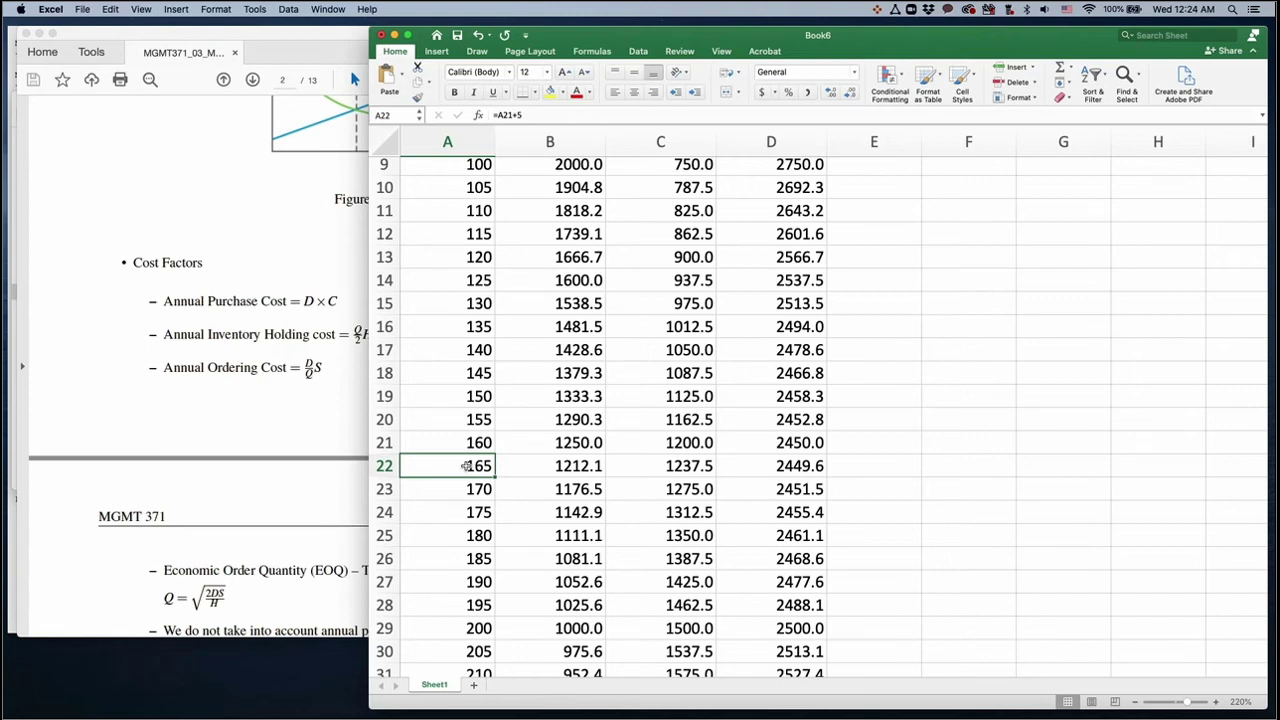
- Replace the quantity in A22 with the formula =B6 for the EOQ, and check the setup, holding and total costs in that row
{"action": "scroll", "coordinate": [465, 465], "scroll_direction": "up", "scroll_amount": 3}
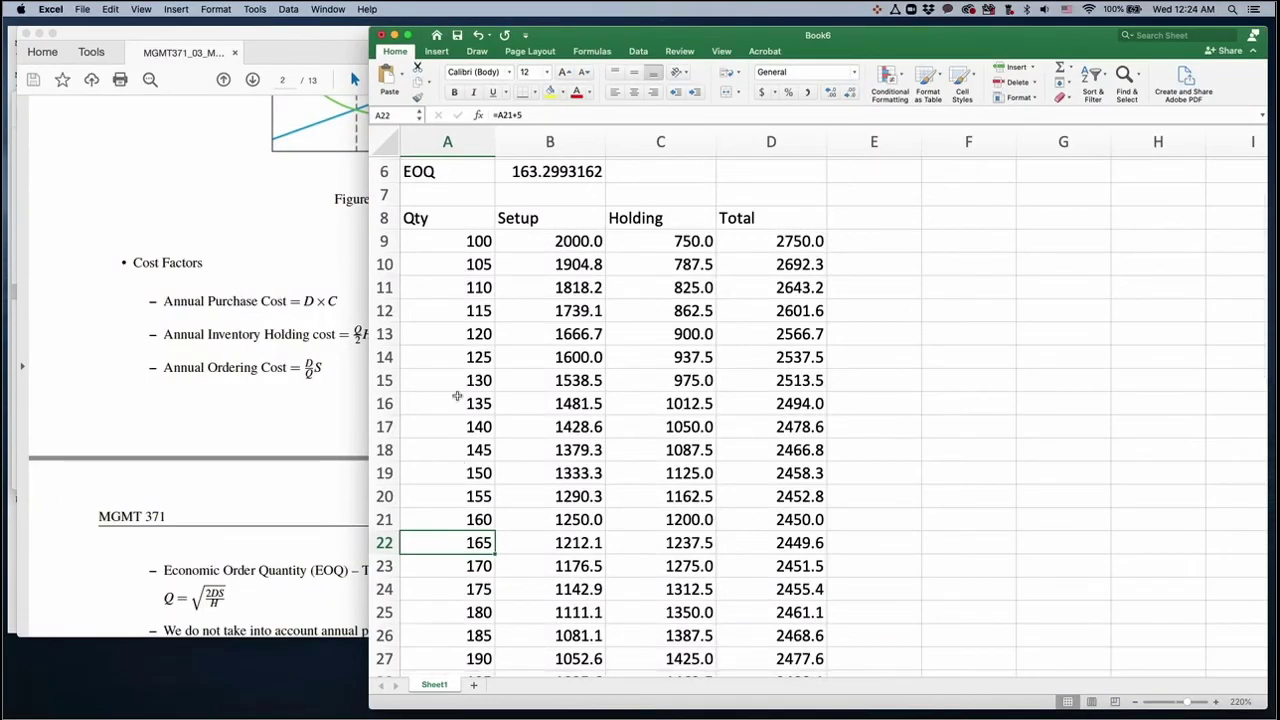
{"action": "type", "text": "="}
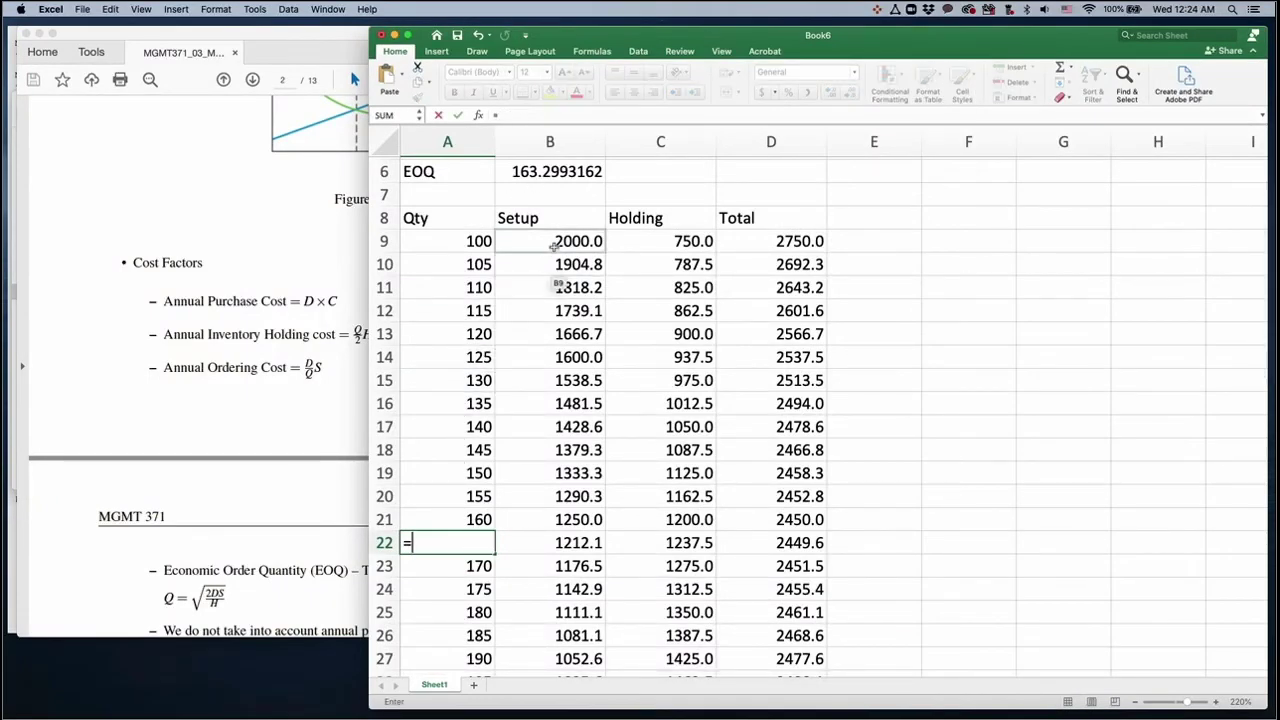
{"action": "left_click", "coordinate": [563, 175]}
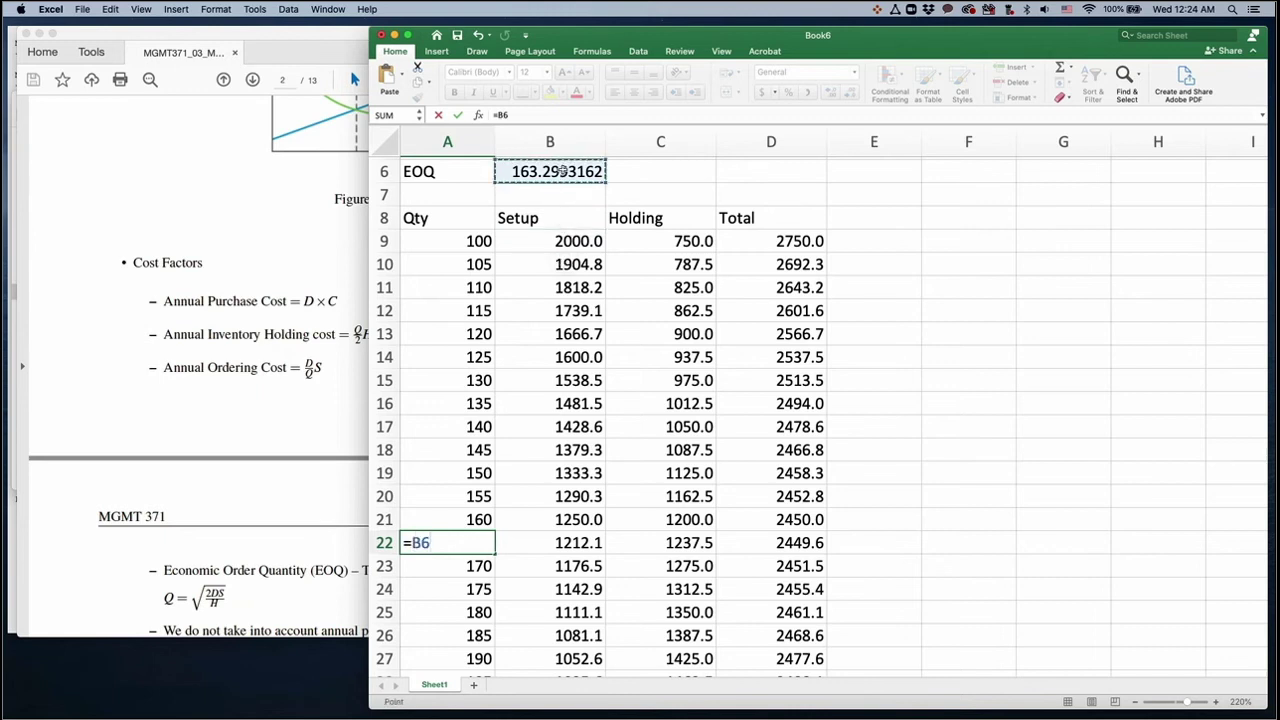
{"action": "key", "text": "Return"}
{"action": "left_click", "coordinate": [447, 541]}
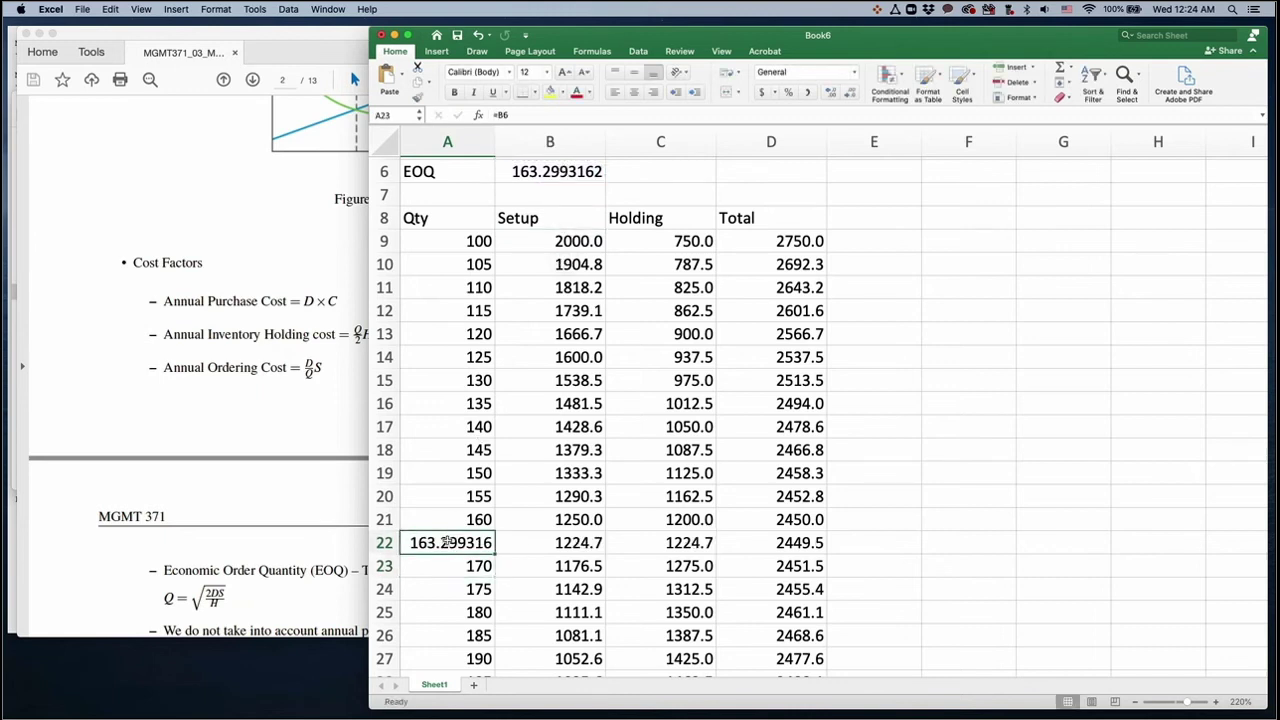
{"action": "left_click", "coordinate": [540, 545]}
{"action": "left_click", "coordinate": [666, 541]}
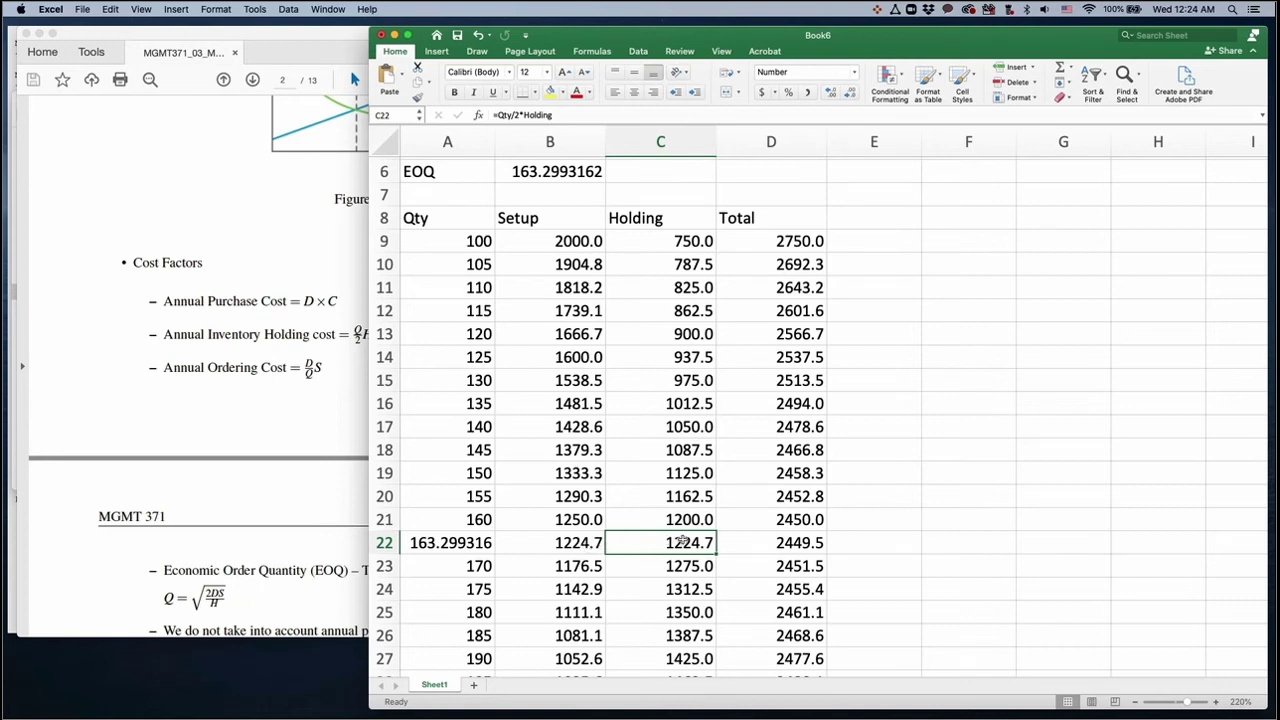
{"action": "left_click", "coordinate": [776, 541]}
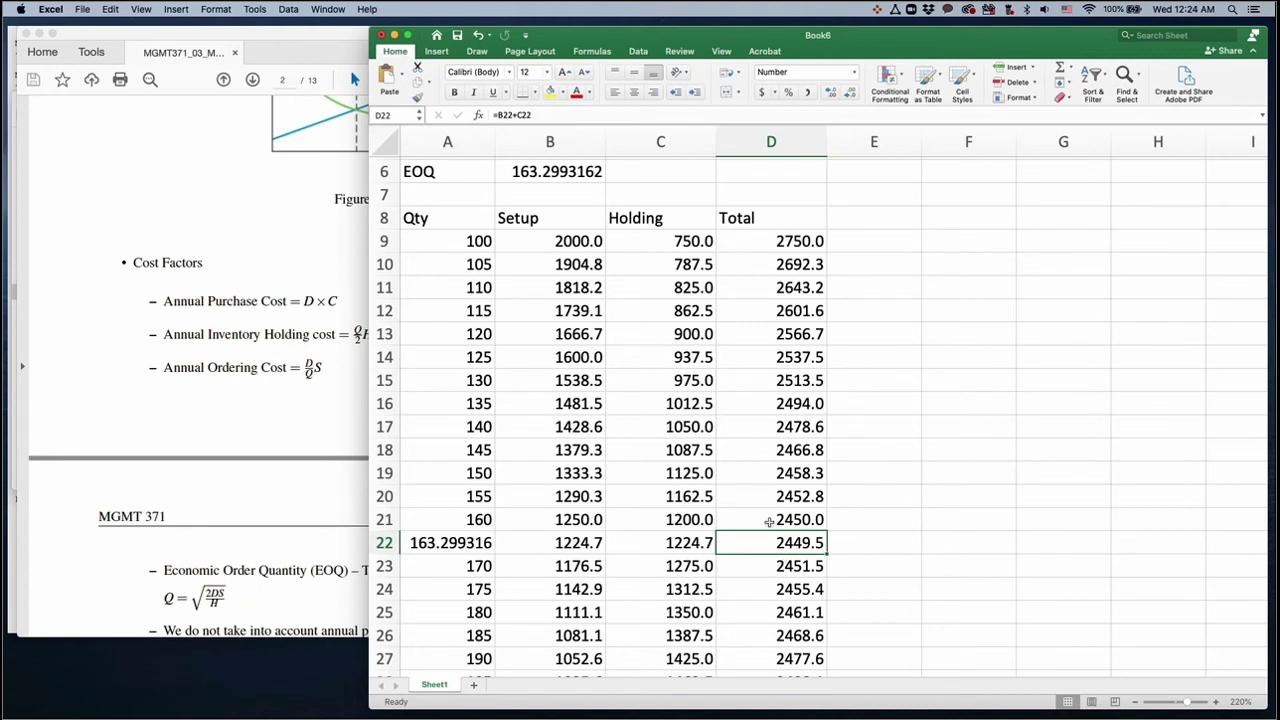
- Insert a basic 2-D line chart from the setup, holding and total costs in B8:D41, and move it clear of the EOQ value
{"action": "left_click_drag", "start_coordinate": [555, 213], "coordinate": [749, 600]}
{"action": "scroll", "coordinate": [735, 479], "scroll_direction": "up", "scroll_amount": 5}
{"action": "scroll", "coordinate": [735, 479], "scroll_direction": "up", "scroll_amount": 5}
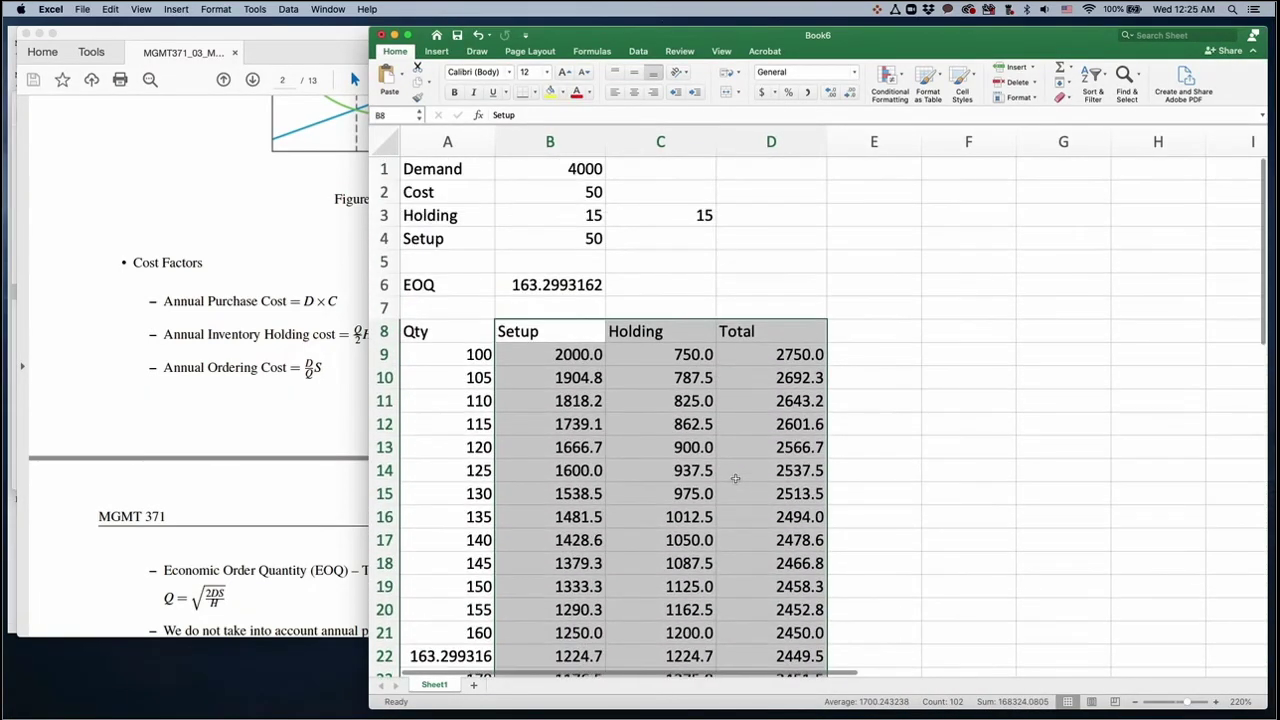
{"action": "left_click", "coordinate": [445, 55]}
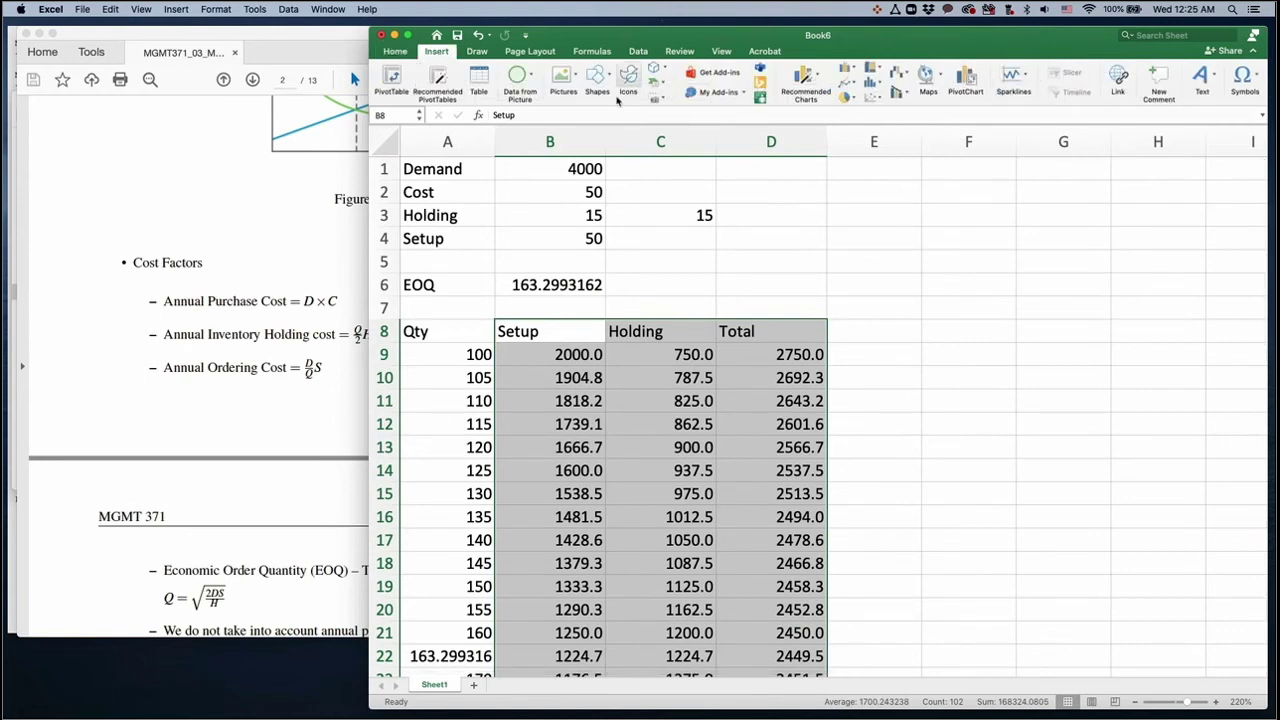
{"action": "left_click", "coordinate": [849, 85]}
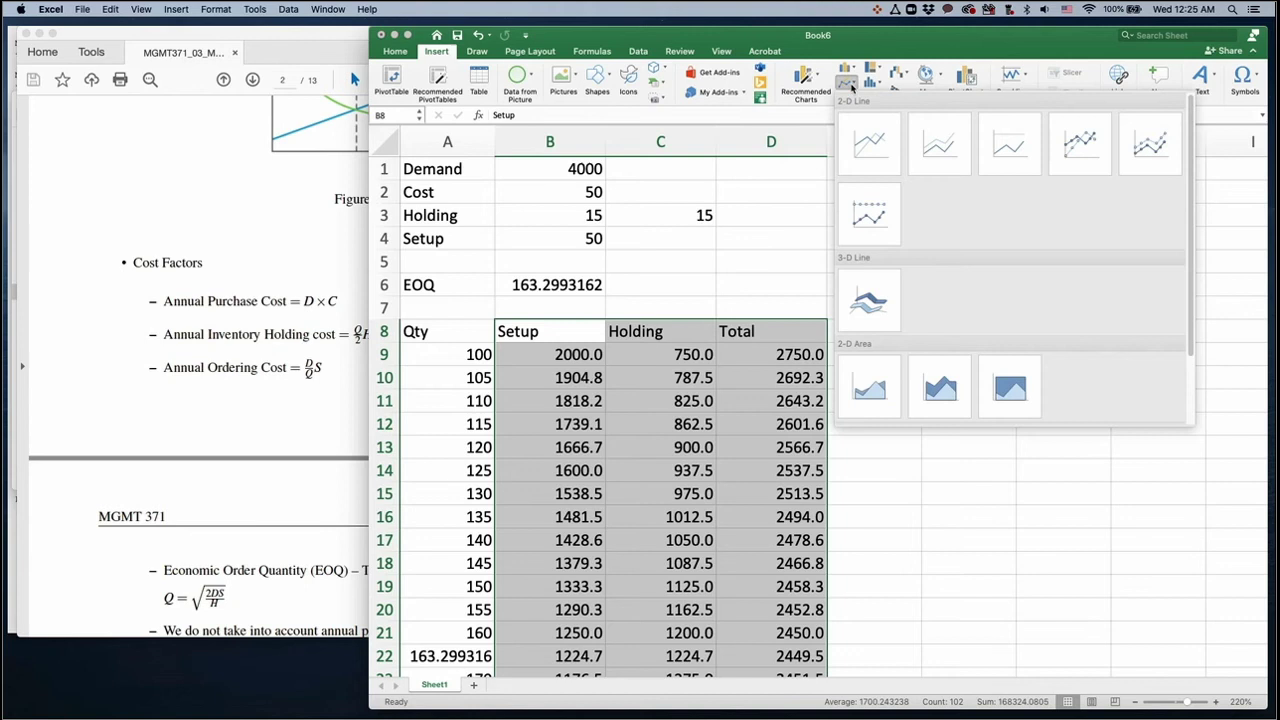
{"action": "left_click", "coordinate": [869, 145]}
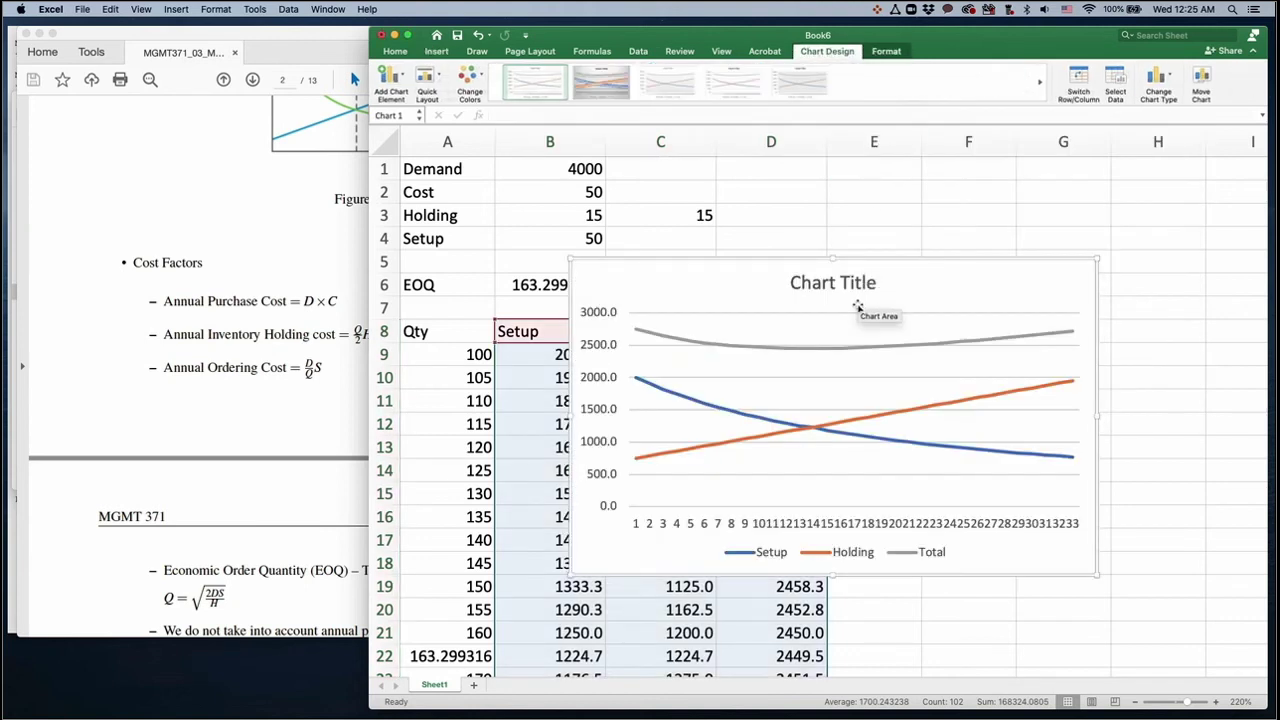
{"action": "left_click_drag", "start_coordinate": [820, 262], "coordinate": [972, 224]}
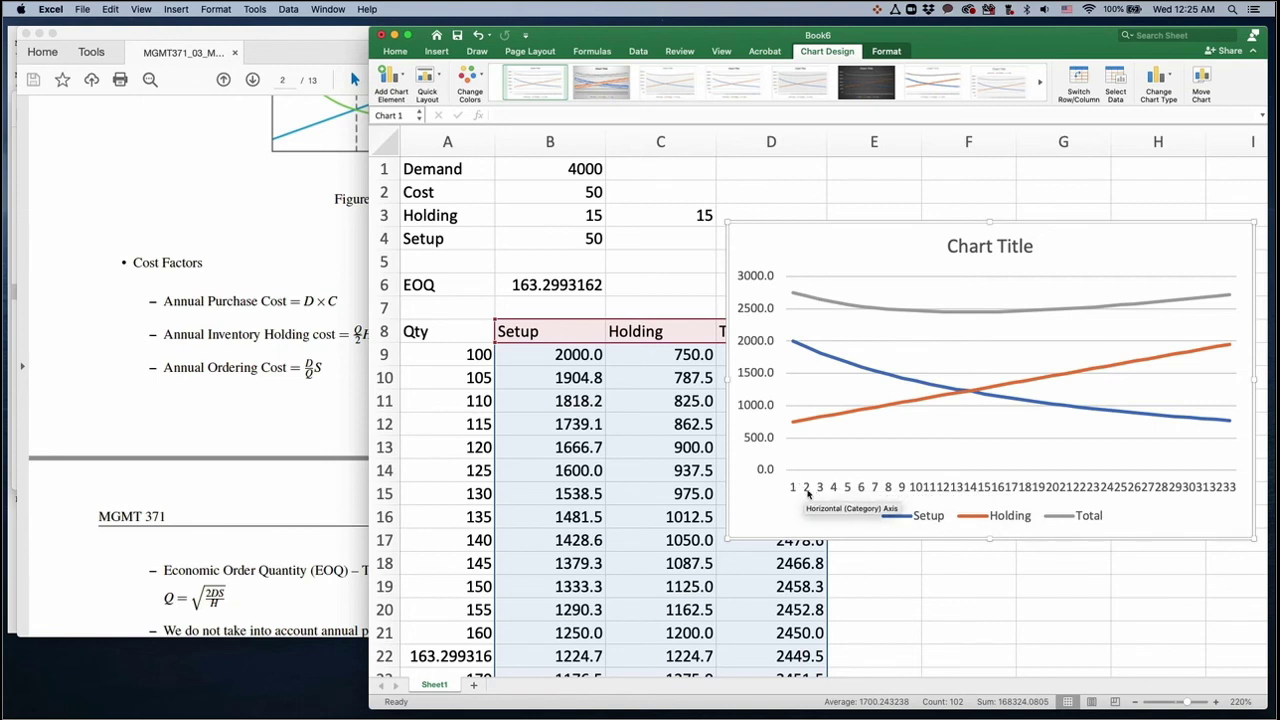
- Set the chart's horizontal axis labels to the order quantities in A9:A41
{"action": "left_click", "coordinate": [872, 486]}
{"action": "right_click", "coordinate": [870, 486]}
{"action": "mouse_move", "coordinate": [921, 544]}
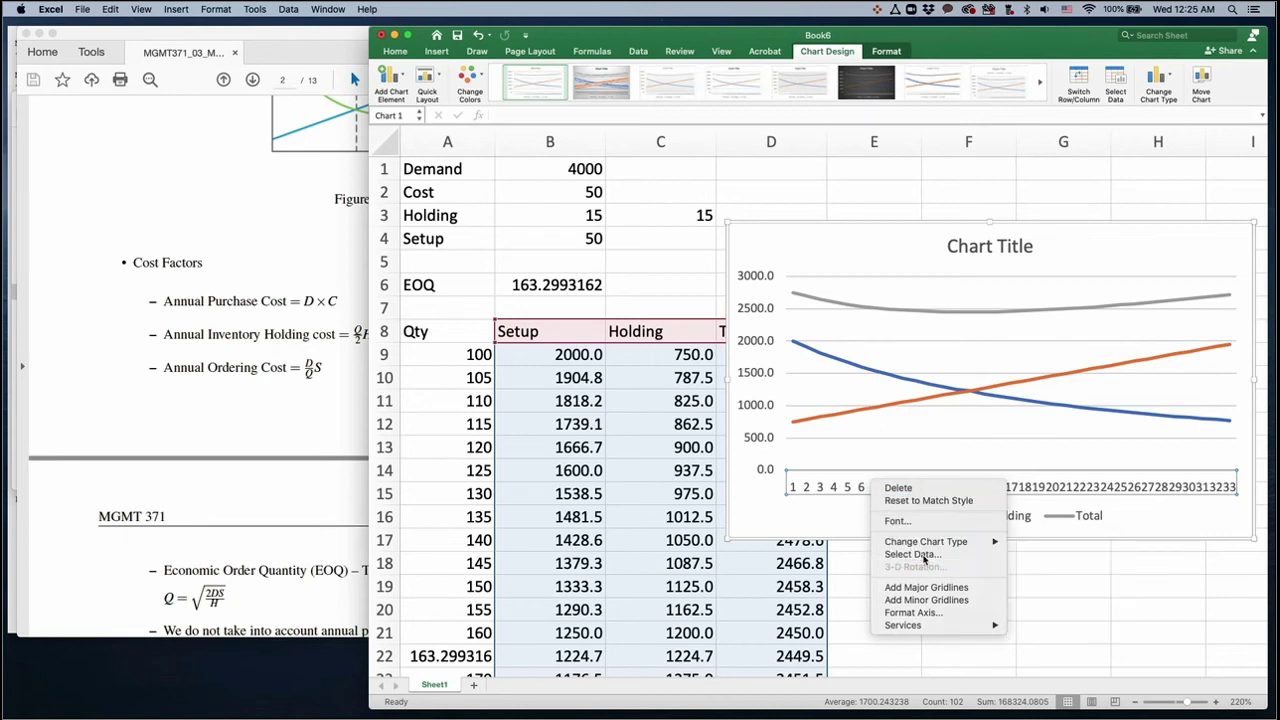
{"action": "left_click", "coordinate": [920, 554]}
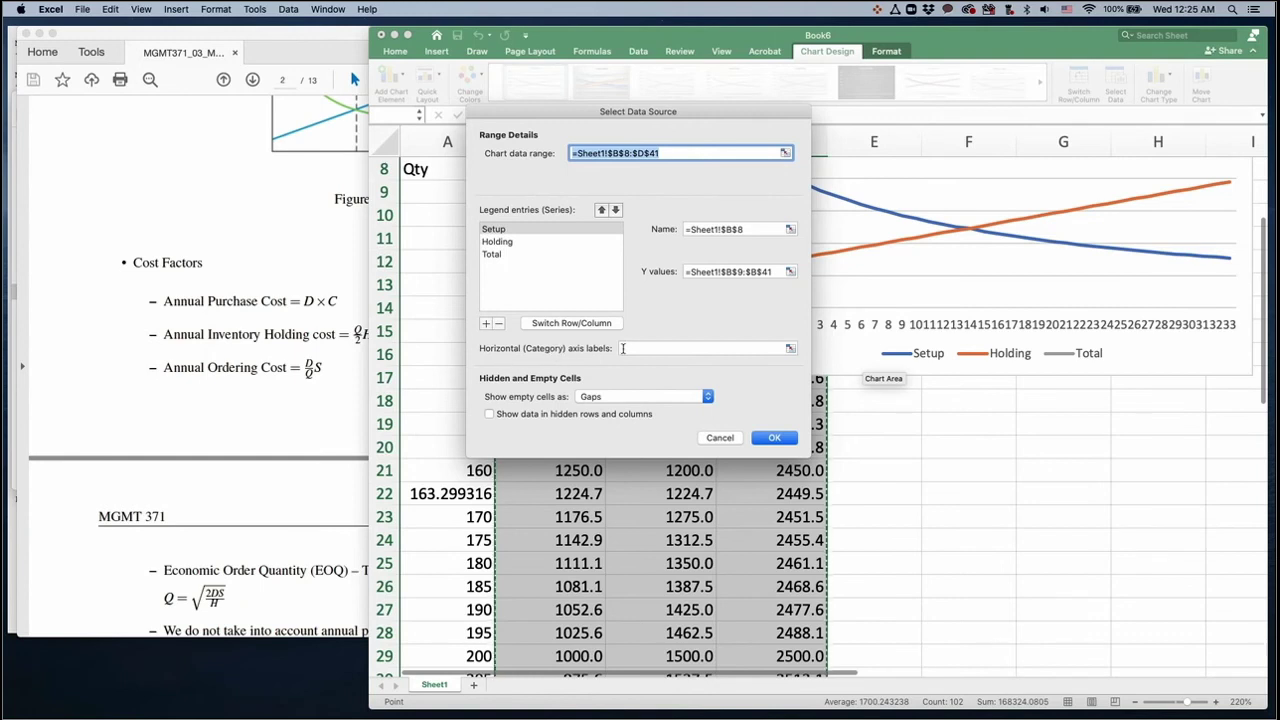
{"action": "left_click", "coordinate": [631, 347]}
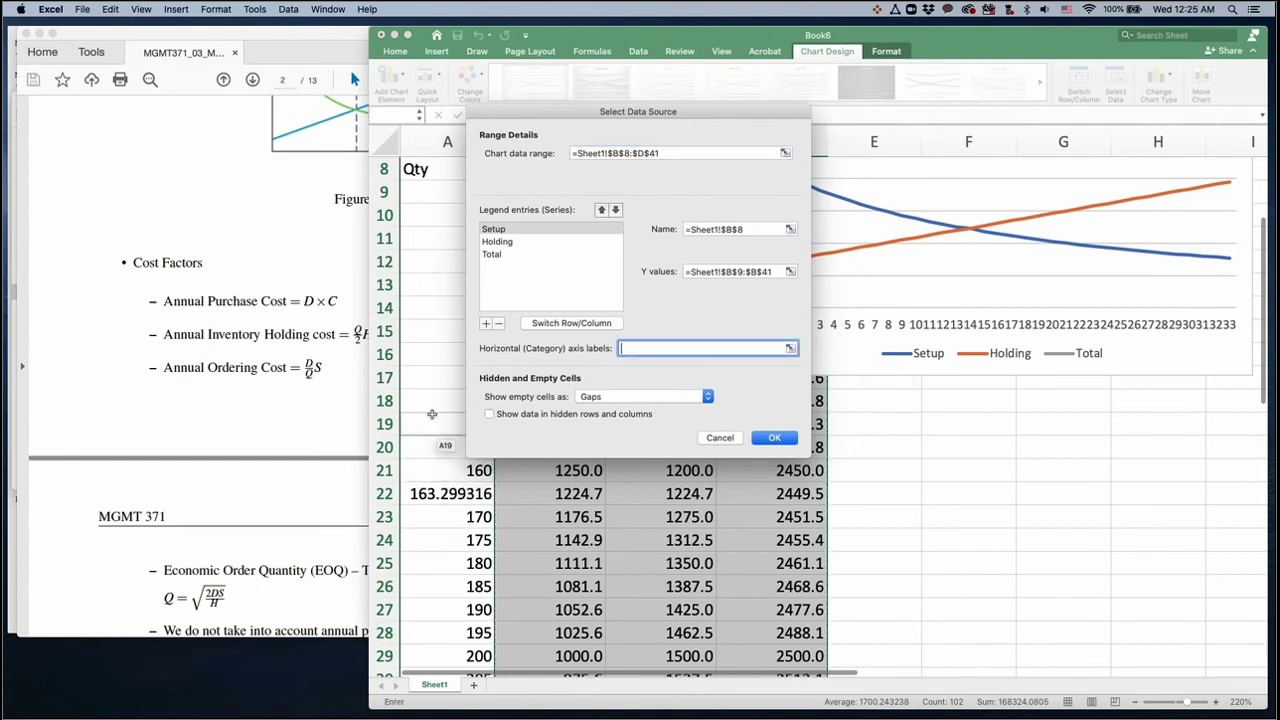
{"action": "left_click_drag", "start_coordinate": [557, 109], "coordinate": [714, 110]}
{"action": "left_click_drag", "start_coordinate": [450, 250], "coordinate": [455, 592]}
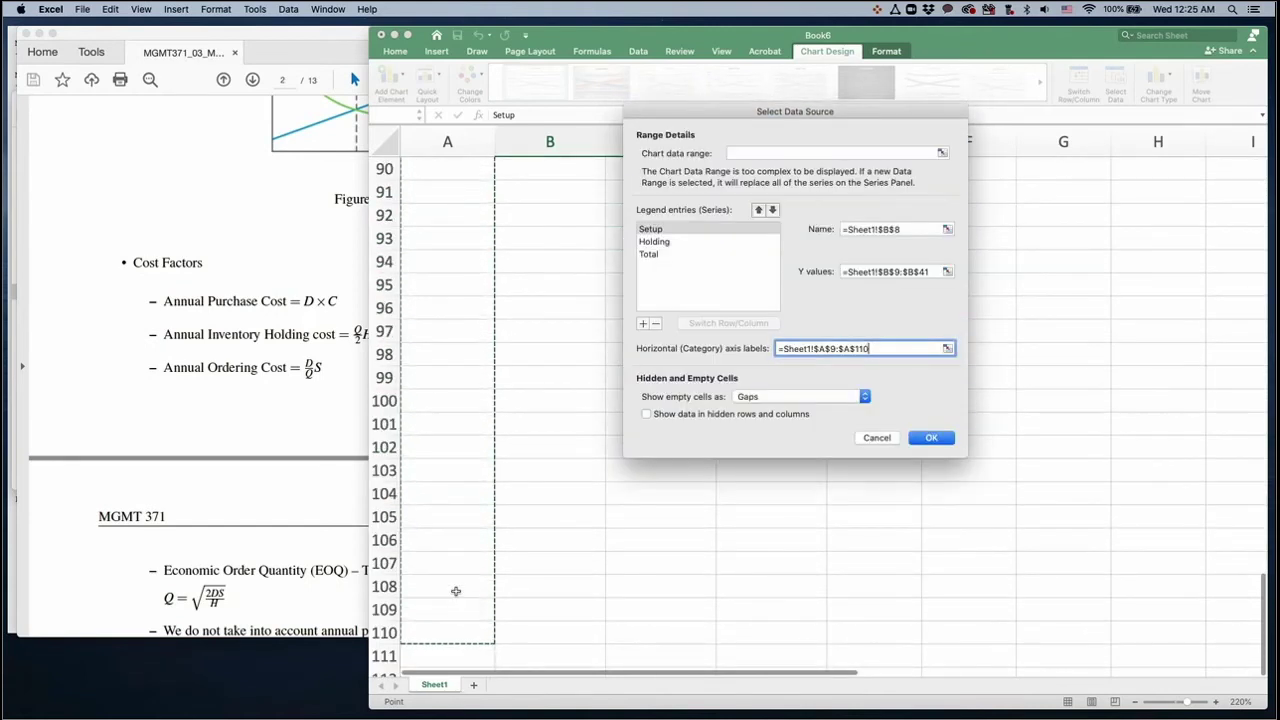
{"action": "scroll", "coordinate": [456, 596], "scroll_direction": "up", "scroll_amount": 15}
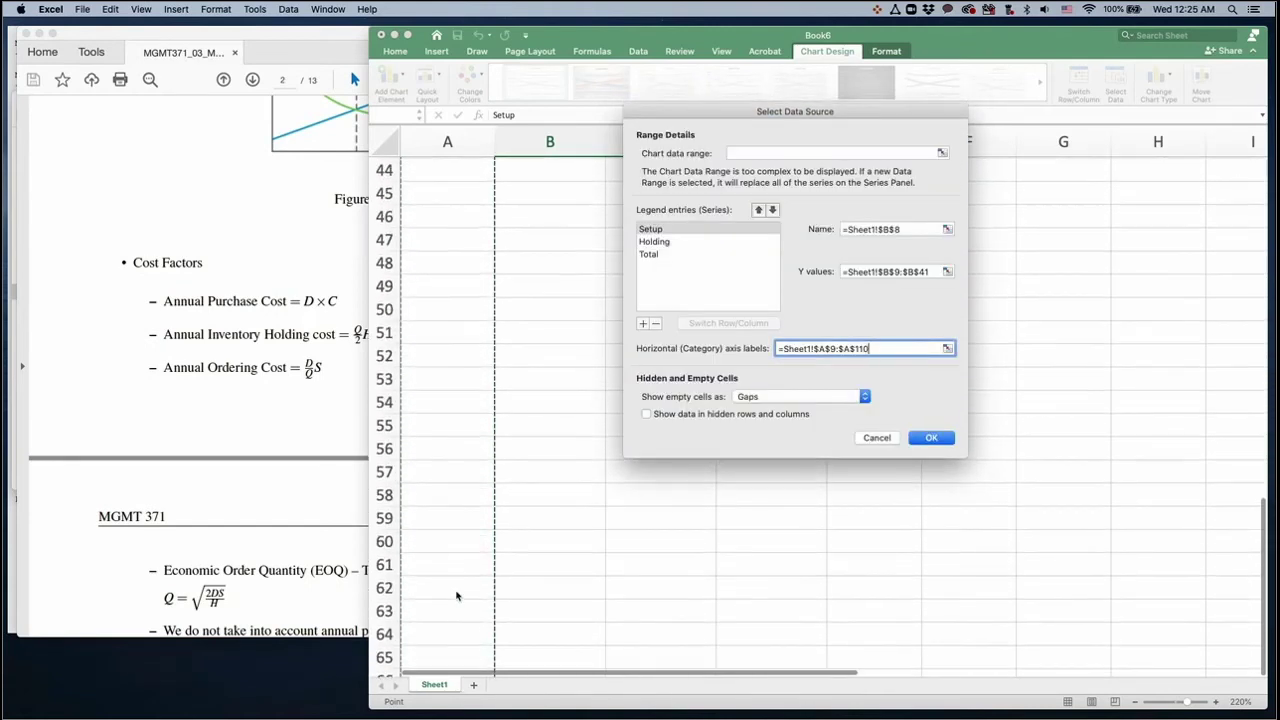
{"action": "scroll", "coordinate": [456, 596], "scroll_direction": "down", "scroll_amount": 2}
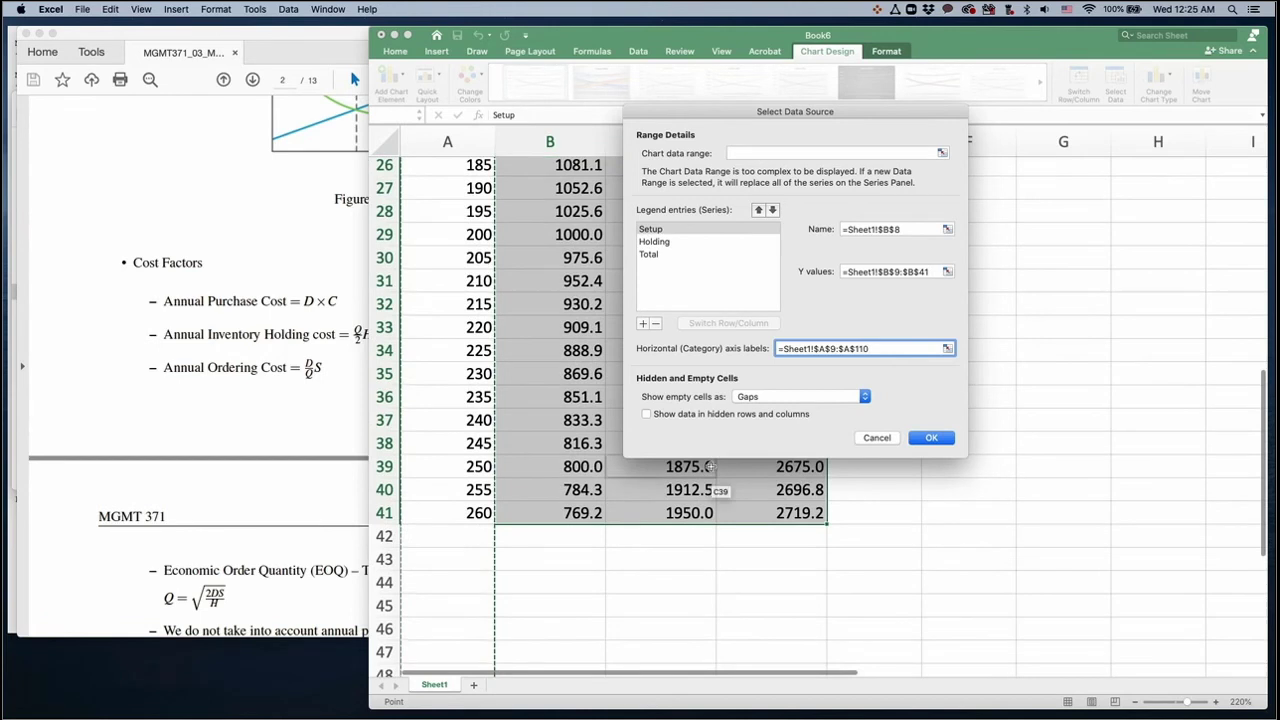
{"action": "left_click", "coordinate": [888, 348]}
{"action": "key", "text": "BackSpace"}
{"action": "key", "text": "BackSpace"}
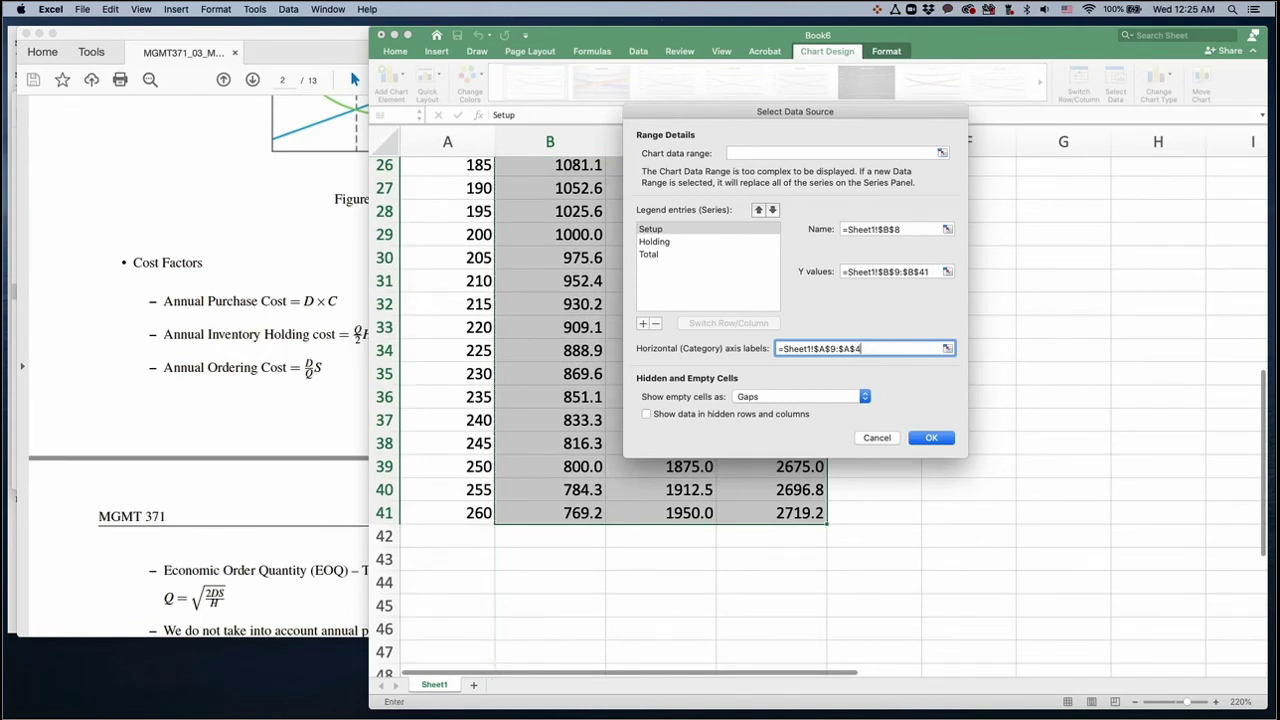
{"action": "key", "text": "Return"}
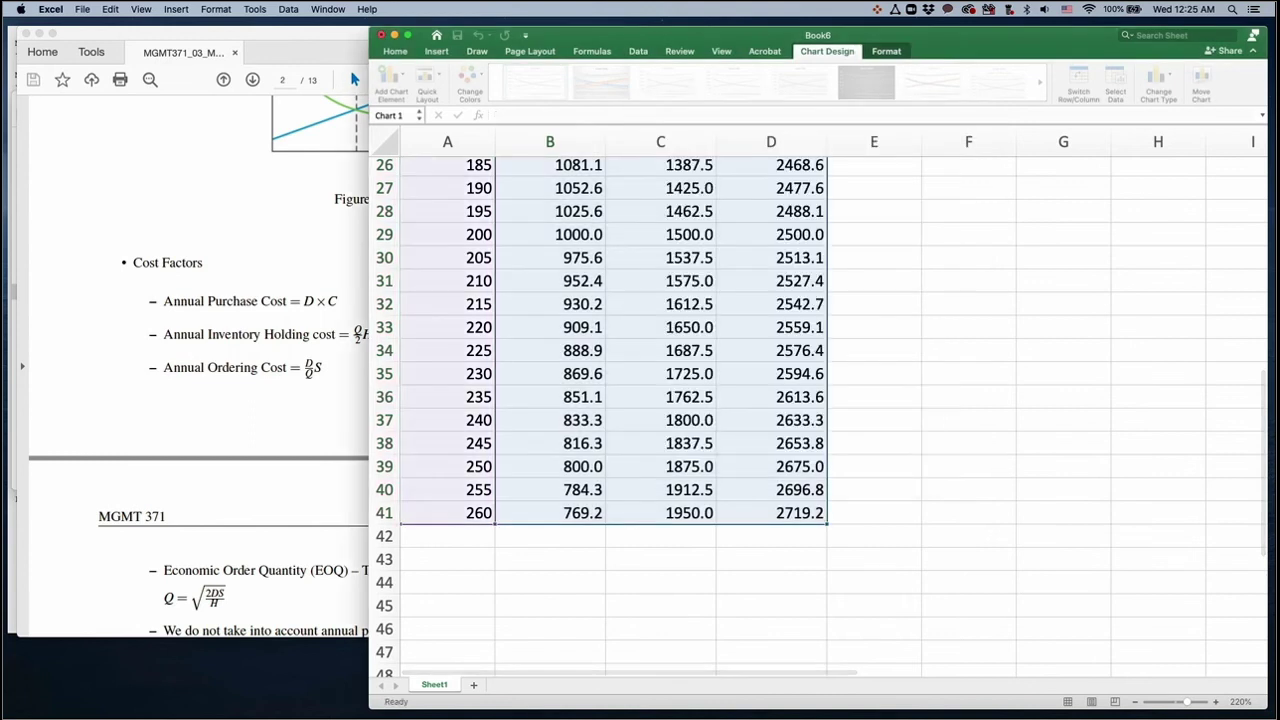
- Stretch the chart downward to about row 26, and examine where the setup and holding curves cross beneath the total cost curve
{"action": "scroll", "coordinate": [976, 356], "scroll_direction": "up", "scroll_amount": 5}
{"action": "scroll", "coordinate": [976, 356], "scroll_direction": "up", "scroll_amount": 4}
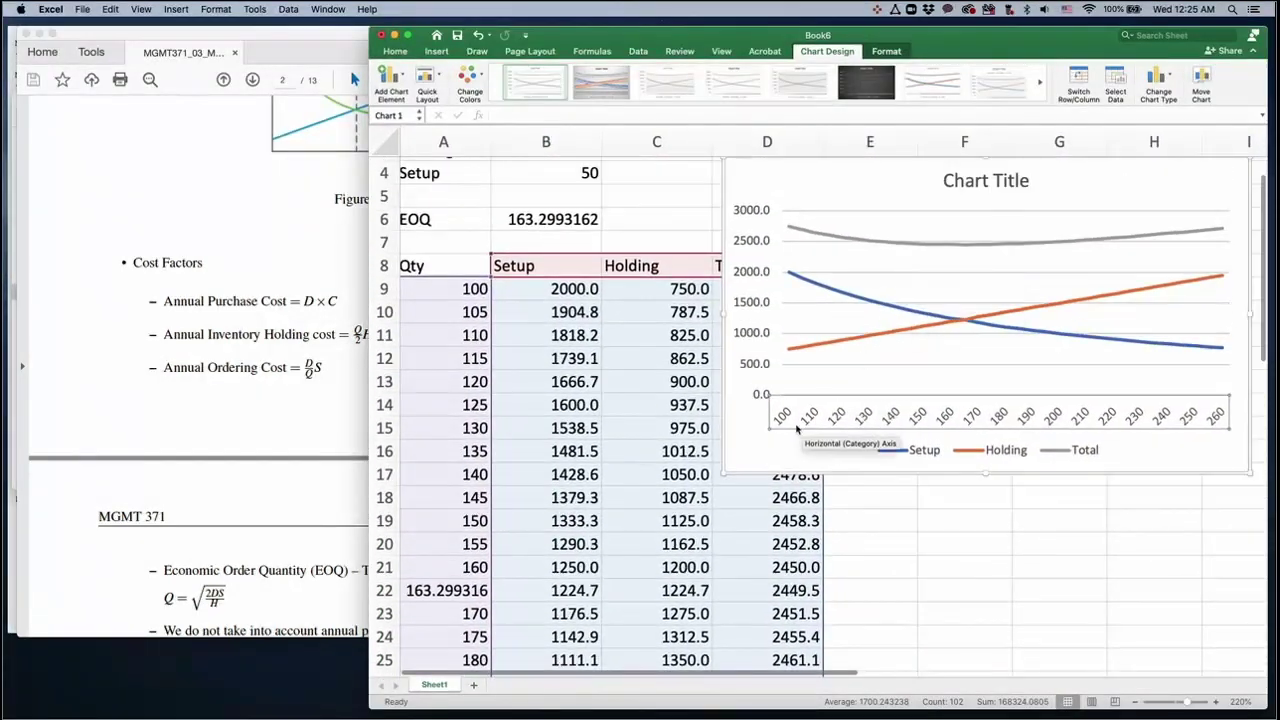
{"action": "left_click_drag", "start_coordinate": [985, 472], "coordinate": [1008, 680]}
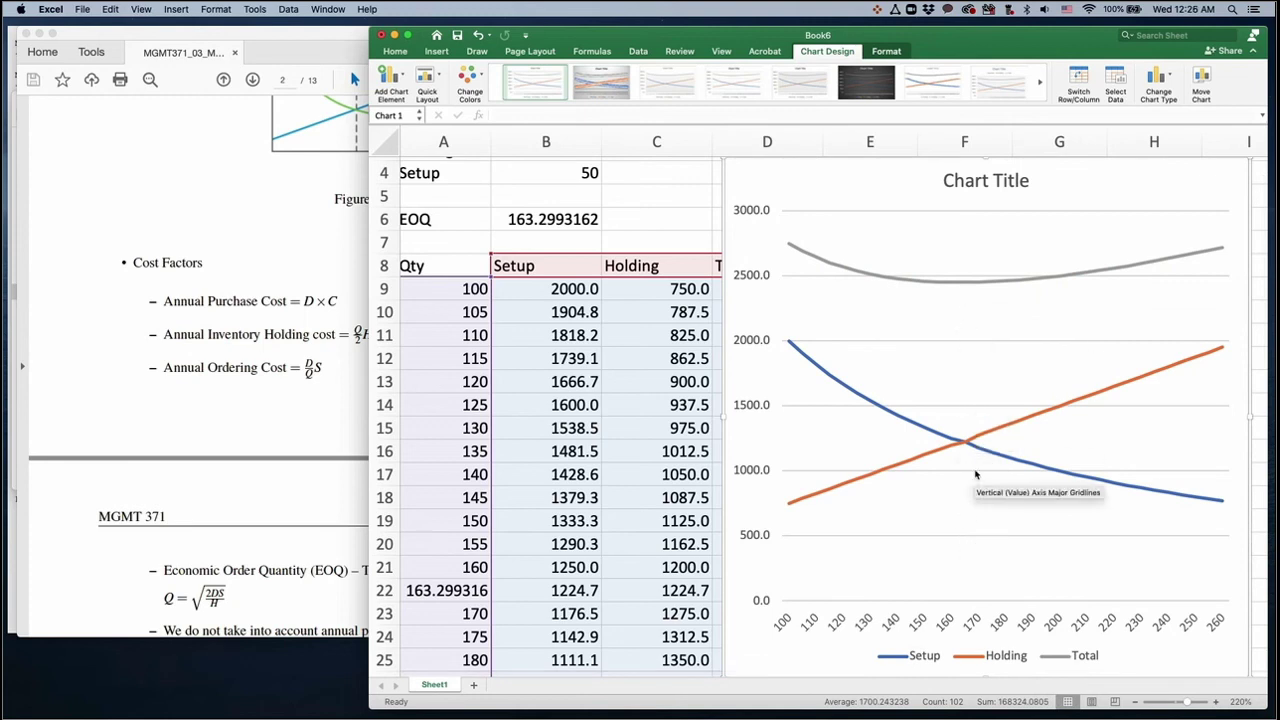
{"action": "mouse_move", "coordinate": [968, 450]}
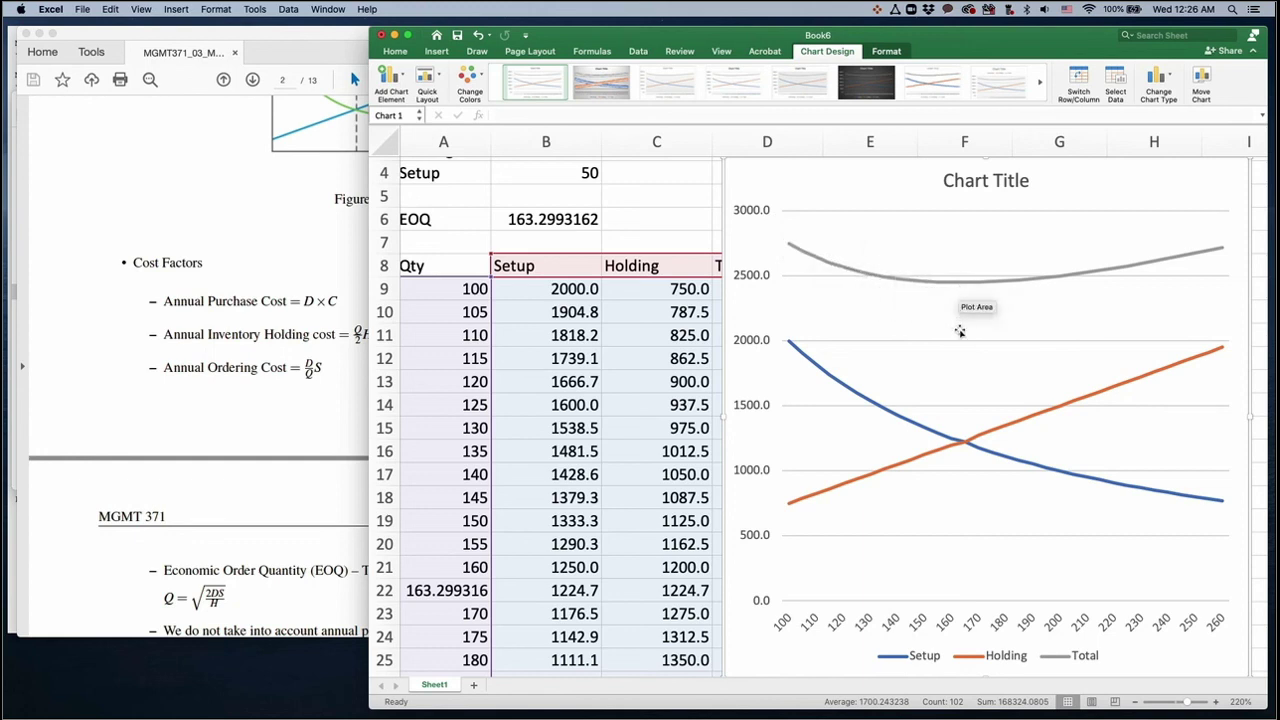
{"action": "mouse_move", "coordinate": [1135, 273]}
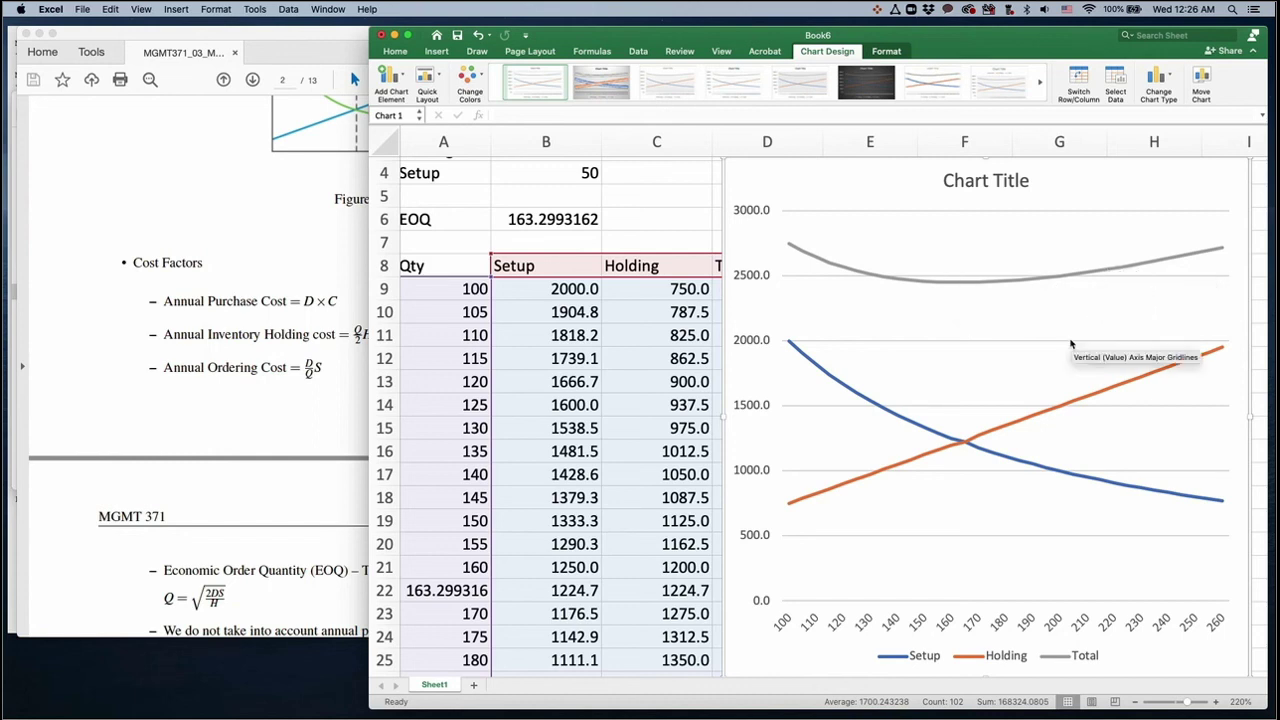
- Move the chart beside the cost table so it starts at about E9 and covers none of the columns, then deselect it
{"action": "scroll", "coordinate": [886, 329], "scroll_direction": "right", "scroll_amount": 2}
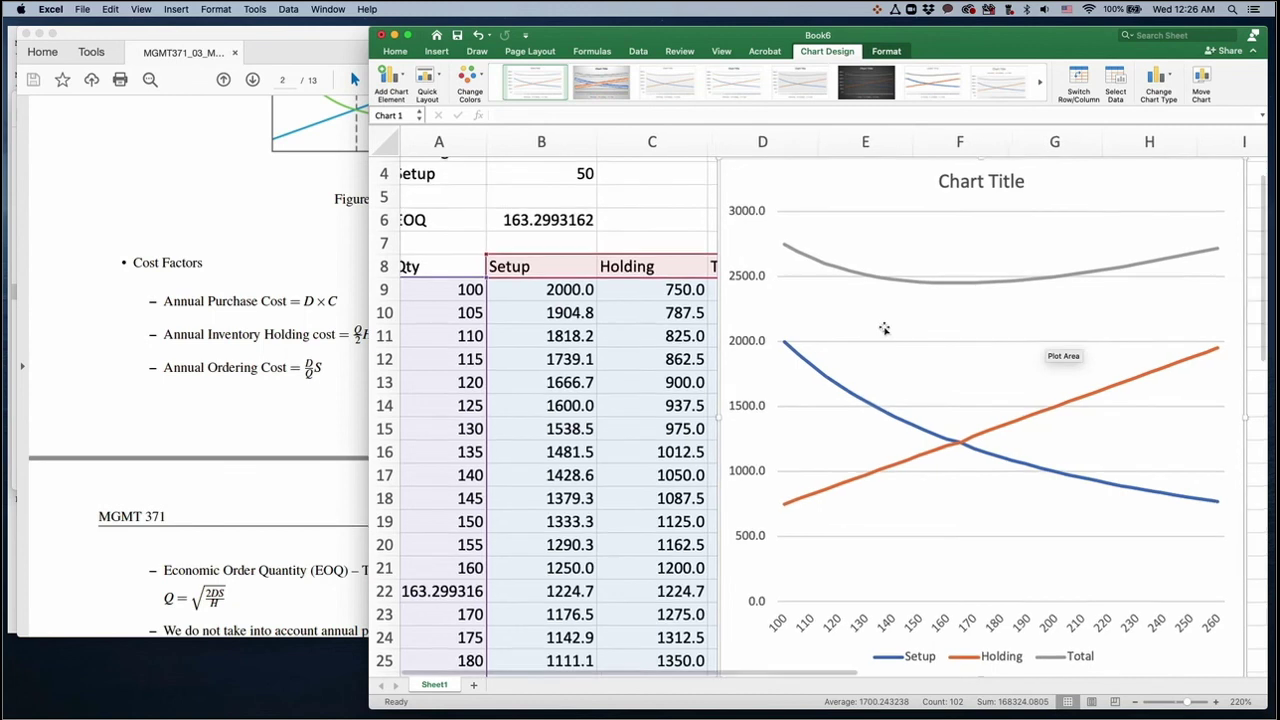
{"action": "scroll", "coordinate": [884, 329], "scroll_direction": "up", "scroll_amount": 1}
{"action": "scroll", "coordinate": [884, 329], "scroll_direction": "right", "scroll_amount": 3}
{"action": "scroll", "coordinate": [884, 329], "scroll_direction": "up", "scroll_amount": 1}
{"action": "left_click_drag", "start_coordinate": [680, 196], "coordinate": [801, 318]}
{"action": "scroll", "coordinate": [800, 320], "scroll_direction": "left", "scroll_amount": 5}
{"action": "scroll", "coordinate": [800, 320], "scroll_direction": "up", "scroll_amount": 1}
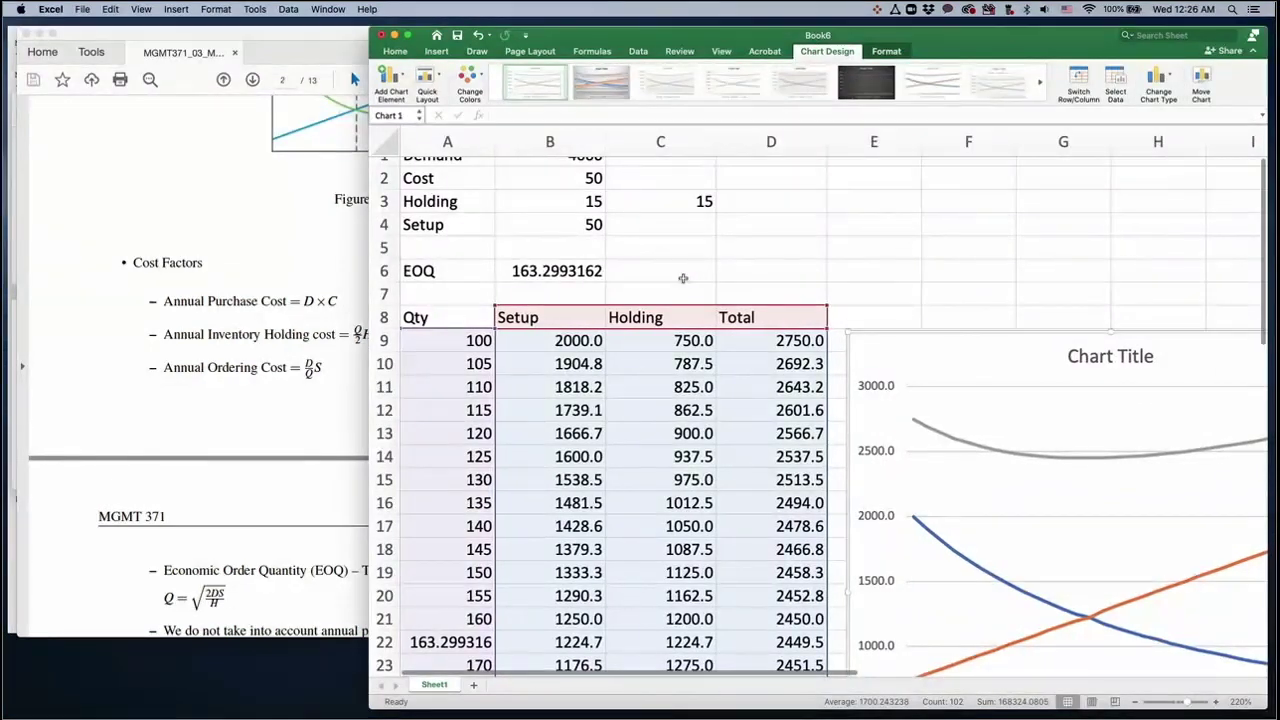
{"action": "left_click", "coordinate": [683, 278]}
- Review the first quantity in A9 and the setup and holding cost formulas in B9 and C9 without changing them
{"action": "scroll", "coordinate": [683, 278], "scroll_direction": "down", "scroll_amount": 2}
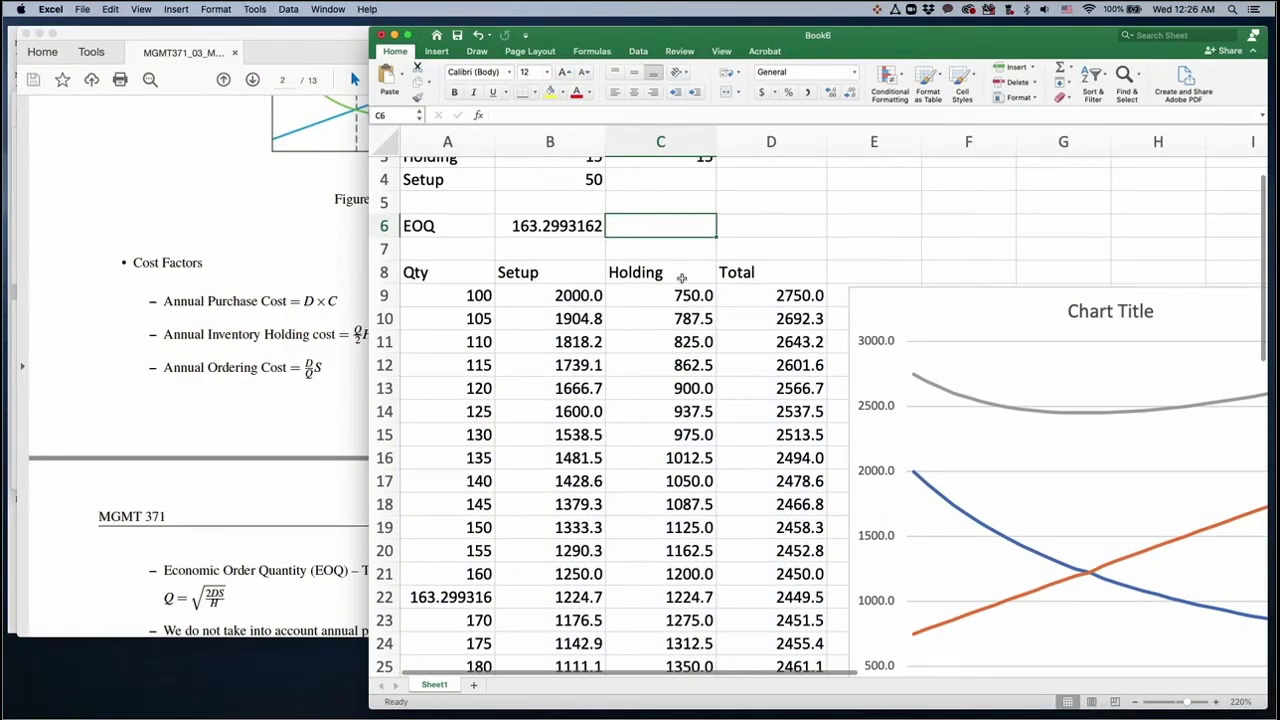
{"action": "left_click", "coordinate": [467, 299]}
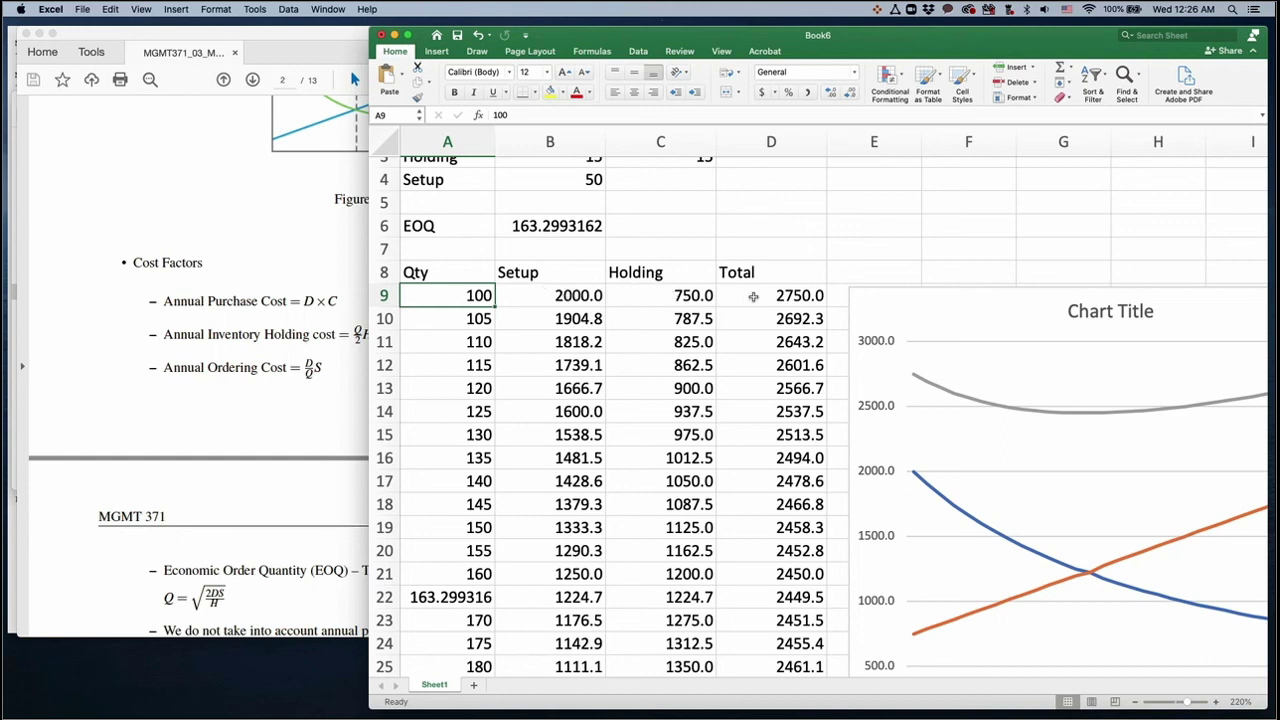
{"action": "double_click", "coordinate": [556, 292]}
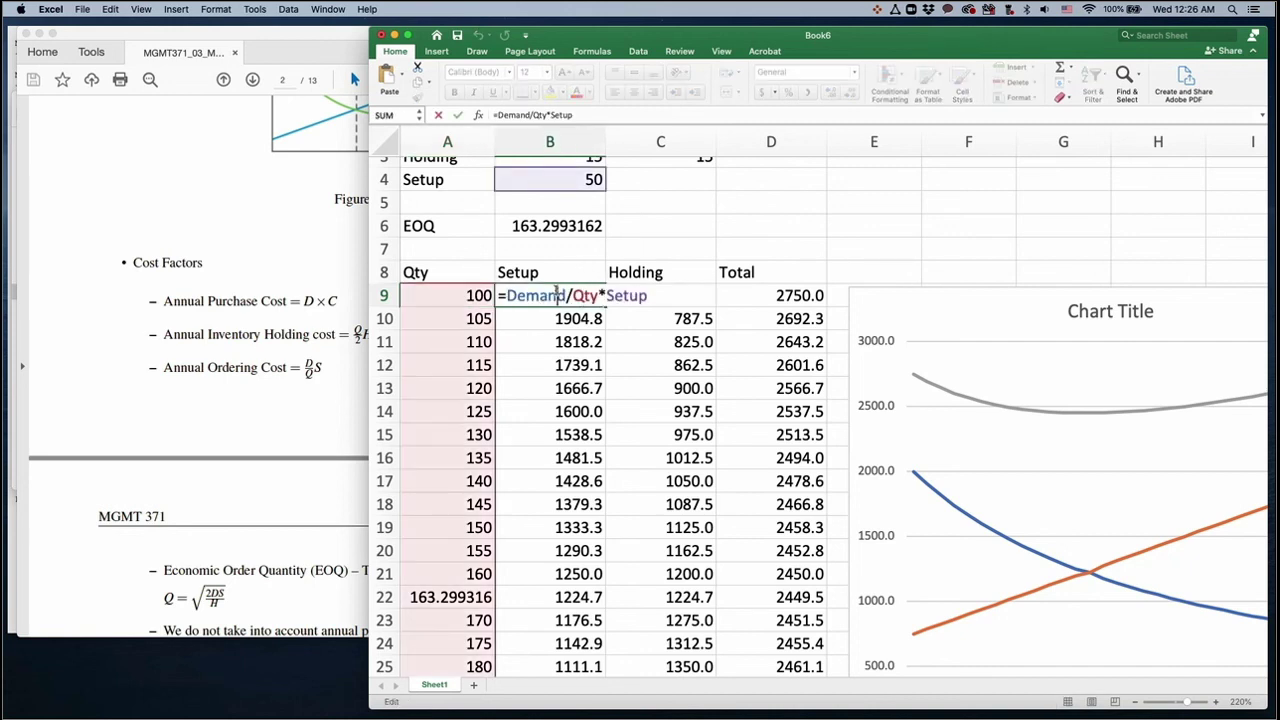
{"action": "key", "text": "Return"}
{"action": "double_click", "coordinate": [686, 295]}
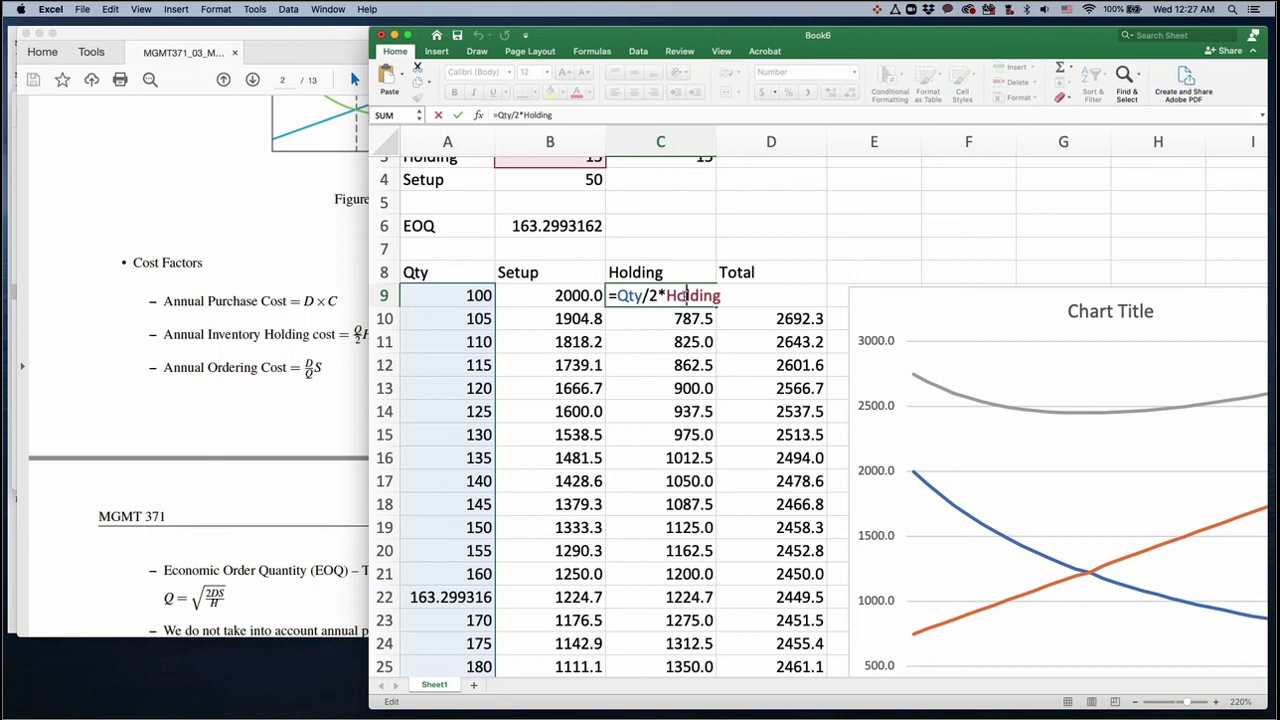
{"action": "key", "text": "Return"}
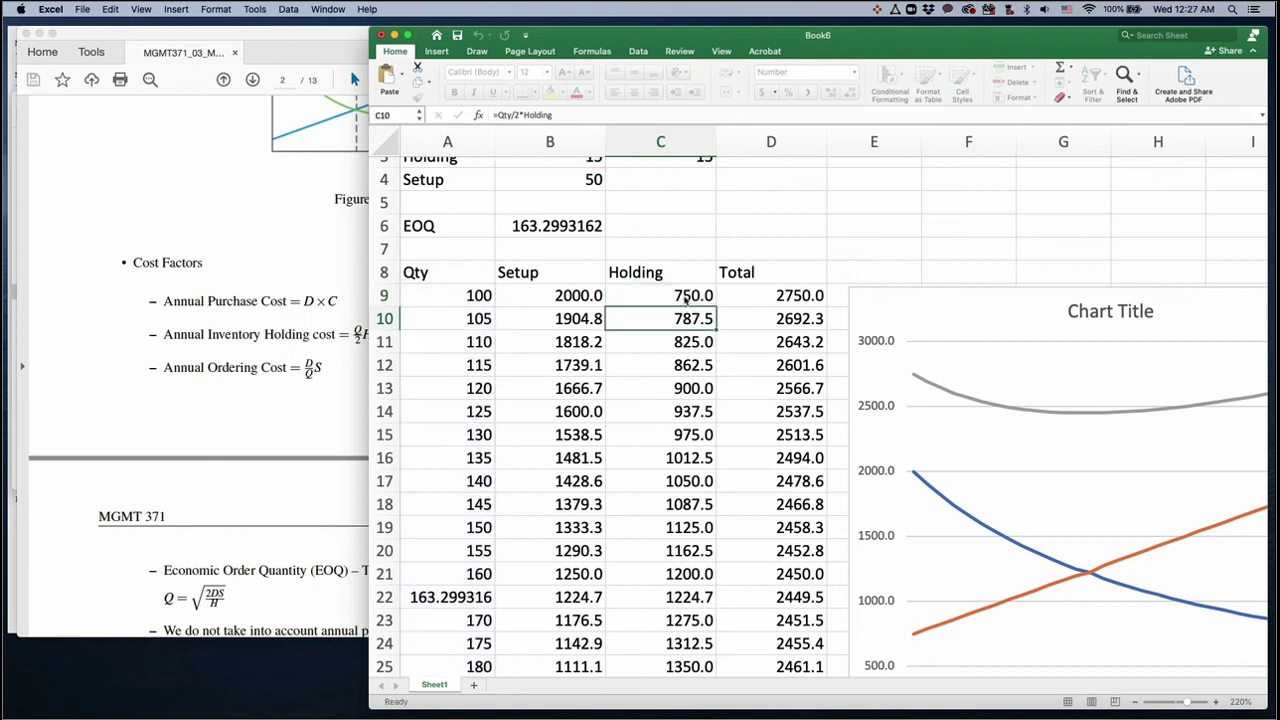